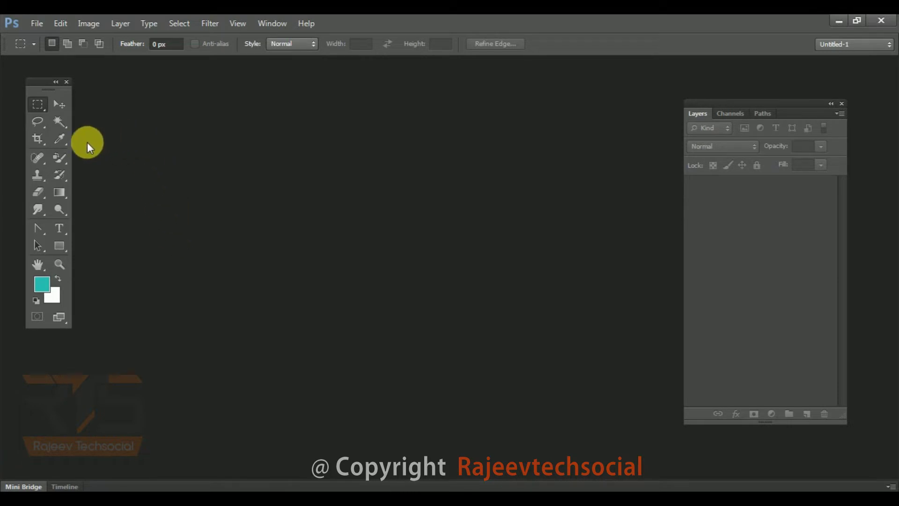
Create a white 1366 × 768 px, 72 ppi document named demo with the Custom preset.
{"action": "left_click", "coordinate": [38, 23]}
{"action": "left_click", "coordinate": [53, 39]}
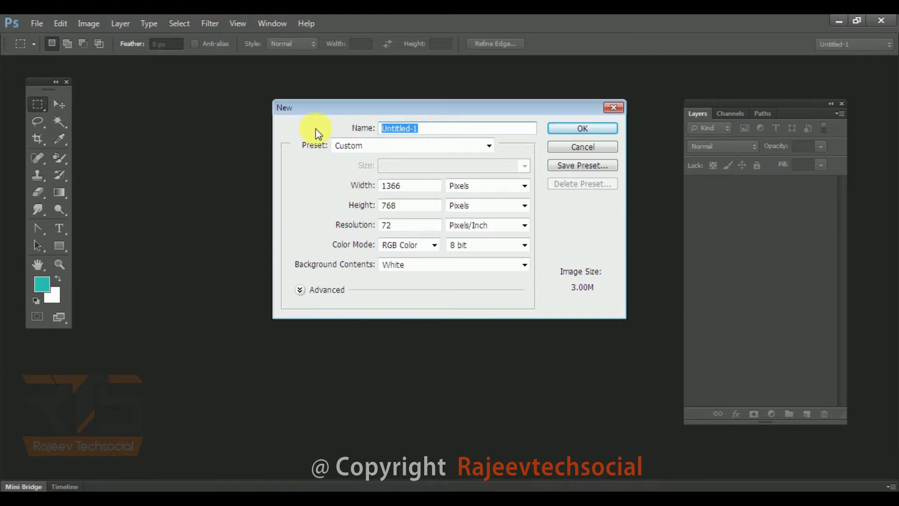
{"action": "left_click", "coordinate": [347, 147]}
{"action": "left_click", "coordinate": [352, 148]}
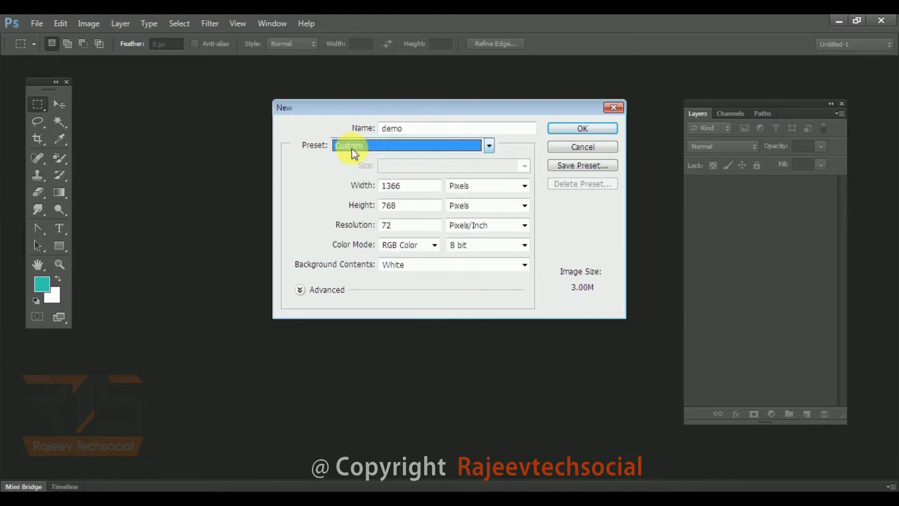
{"action": "key", "text": "shift+Tab"}
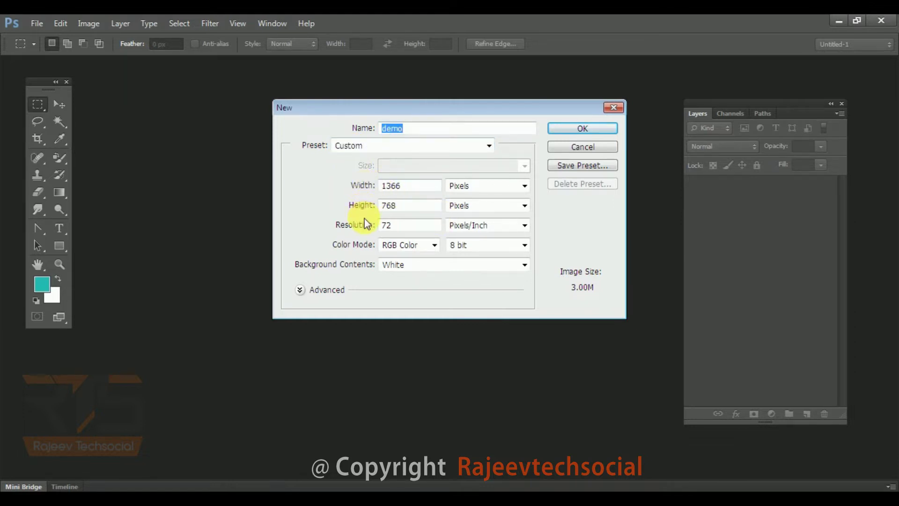
{"action": "left_click", "coordinate": [580, 128]}
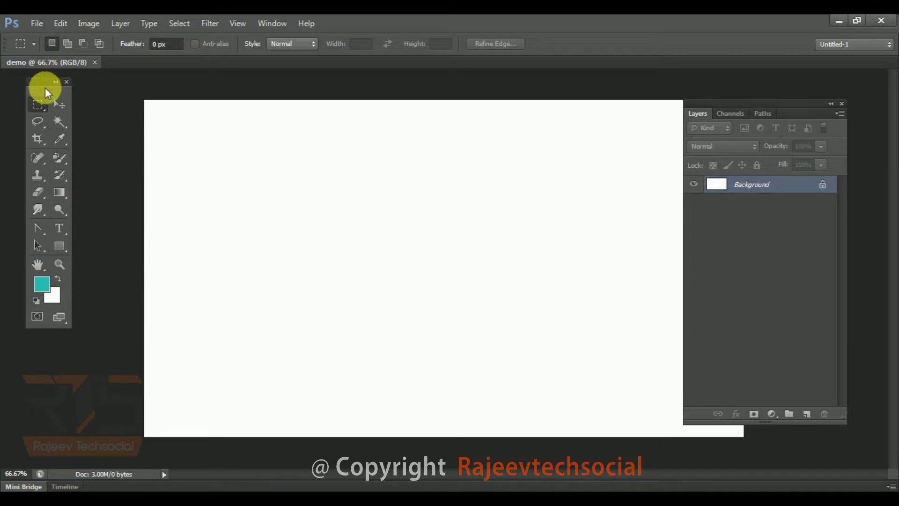
Choose the Rectangle Tool from the shape tool flyout, in Shape mode with teal fill.
{"action": "left_click", "coordinate": [66, 81]}
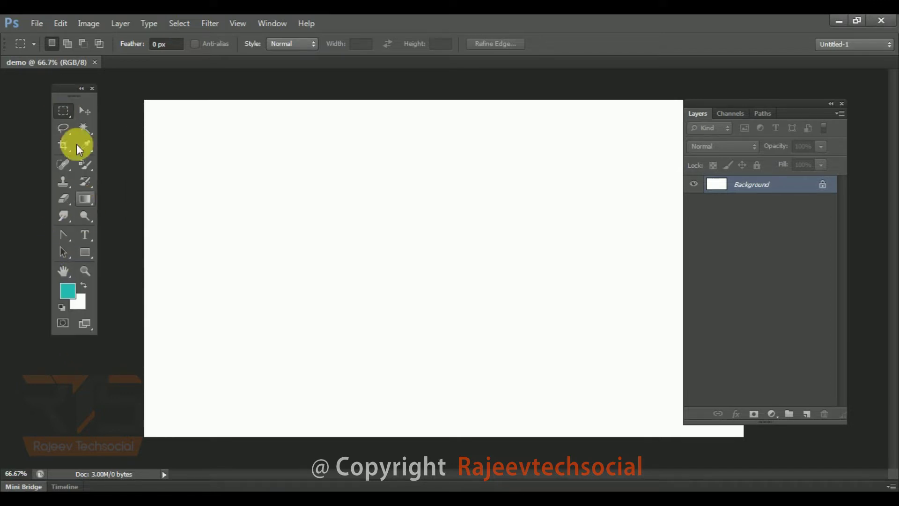
{"action": "left_click", "coordinate": [86, 253]}
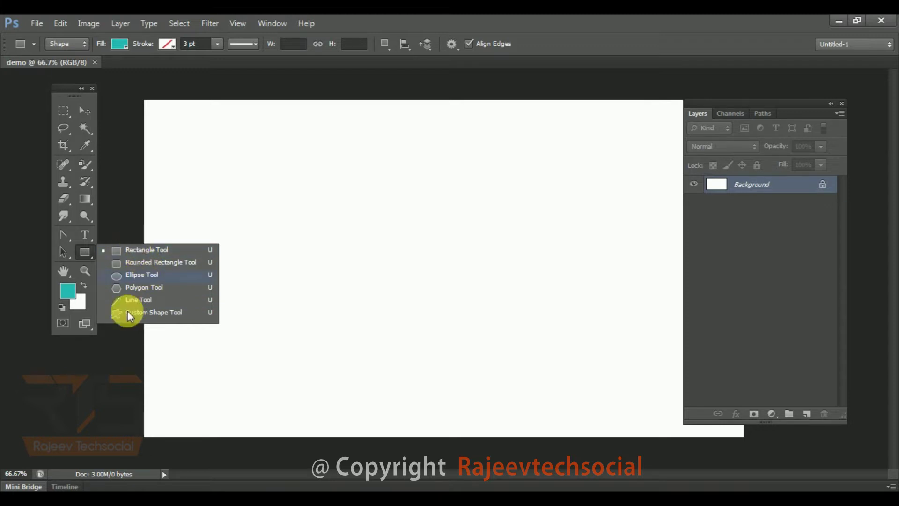
{"action": "left_click", "coordinate": [91, 251]}
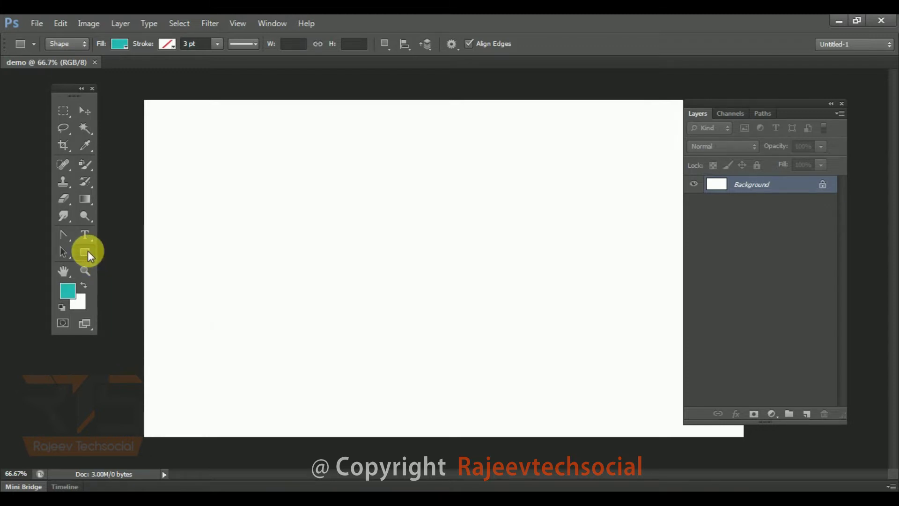
{"action": "left_click", "coordinate": [86, 251]}
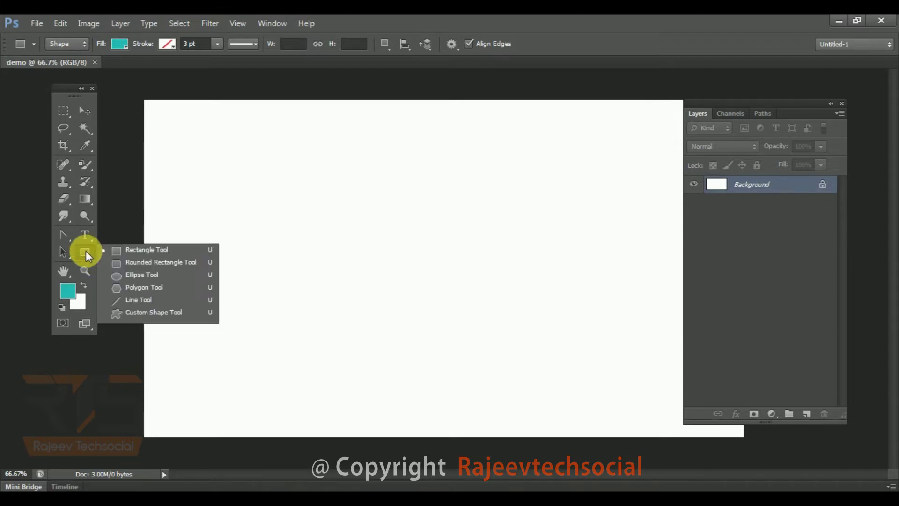
{"action": "left_click", "coordinate": [145, 250]}
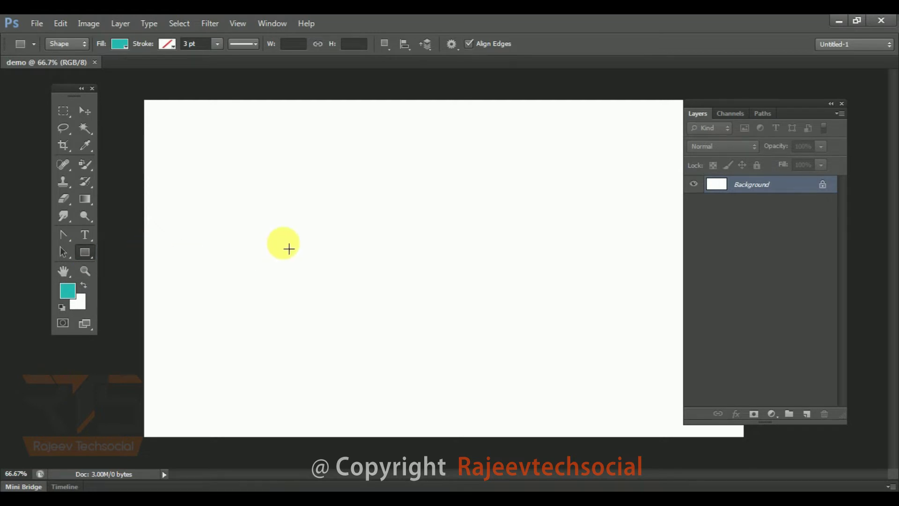
Open the Create Rectangle size dialog, untick From Center, and dismiss it.
{"action": "left_click", "coordinate": [314, 201]}
{"action": "mouse_move", "coordinate": [395, 149]}
{"action": "left_mouse_down"}
{"action": "mouse_move", "coordinate": [302, 190]}
{"action": "mouse_move", "coordinate": [367, 223]}
{"action": "left_mouse_up"}
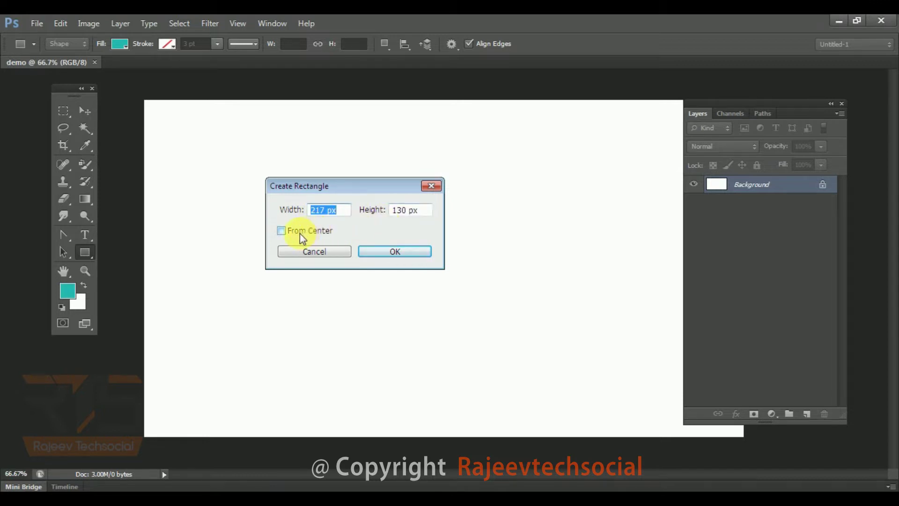
{"action": "left_click", "coordinate": [282, 229]}
{"action": "left_click", "coordinate": [431, 186]}
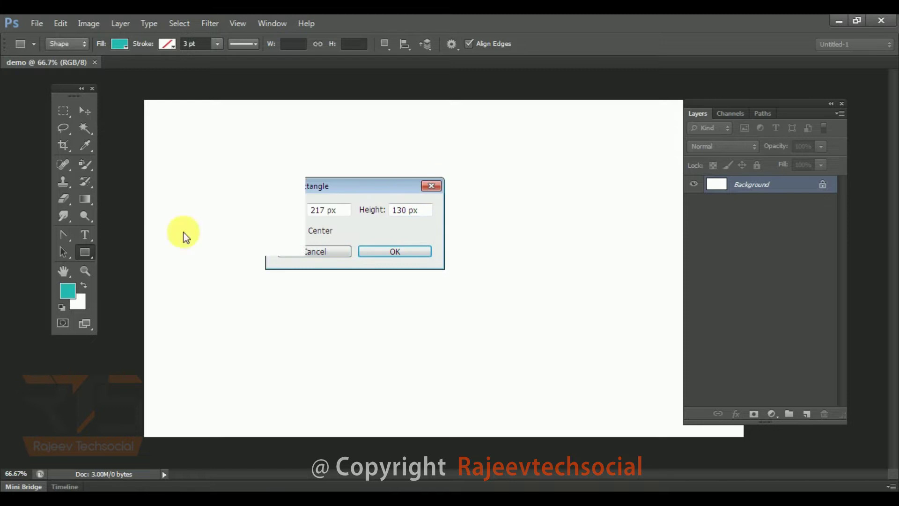
Reselect the Rectangle Tool and drag a 433 × 433 px teal square in the upper left.
{"action": "right_click", "coordinate": [87, 254]}
{"action": "left_click", "coordinate": [125, 249]}
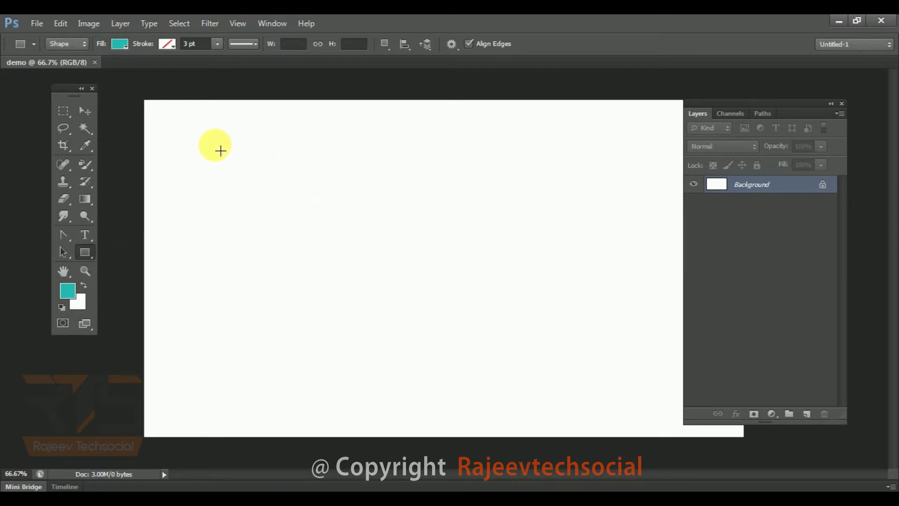
{"action": "left_click_drag", "start_coordinate": [215, 146], "coordinate": [500, 365]}
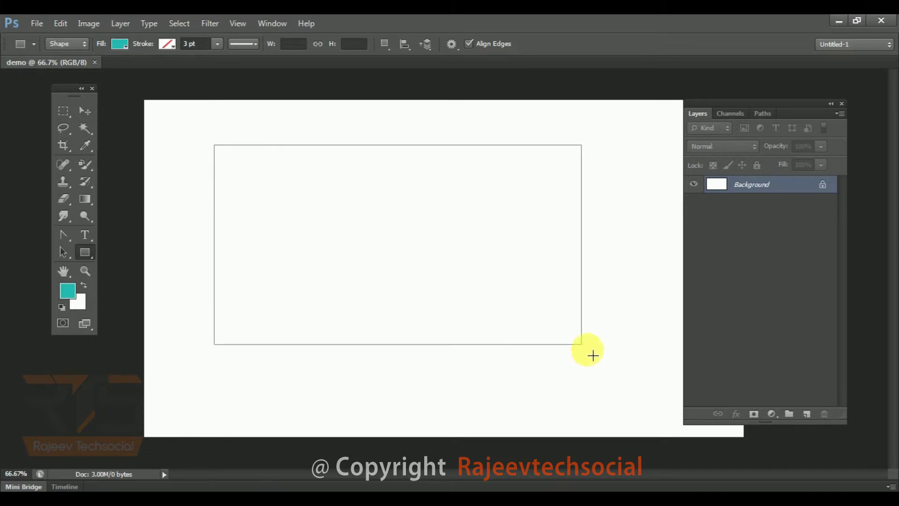
{"action": "mouse_move", "coordinate": [500, 366]}
{"action": "left_mouse_down"}
{"action": "mouse_move", "coordinate": [591, 353]}
{"action": "mouse_move", "coordinate": [426, 349]}
{"action": "mouse_move", "coordinate": [588, 282]}
{"action": "mouse_move", "coordinate": [579, 339]}
{"action": "mouse_move", "coordinate": [386, 323]}
{"action": "mouse_move", "coordinate": [284, 250]}
{"action": "mouse_move", "coordinate": [304, 287]}
{"action": "mouse_move", "coordinate": [433, 398]}
{"action": "mouse_move", "coordinate": [566, 417]}
{"action": "mouse_move", "coordinate": [359, 231]}
{"action": "mouse_move", "coordinate": [339, 237]}
{"action": "mouse_move", "coordinate": [571, 419]}
{"action": "mouse_move", "coordinate": [223, 267]}
{"action": "mouse_move", "coordinate": [327, 361]}
{"action": "mouse_move", "coordinate": [475, 429]}
{"action": "mouse_move", "coordinate": [283, 329]}
{"action": "mouse_move", "coordinate": [358, 397]}
{"action": "mouse_move", "coordinate": [432, 434]}
{"action": "mouse_move", "coordinate": [353, 377]}
{"action": "mouse_move", "coordinate": [244, 335]}
{"action": "mouse_move", "coordinate": [305, 382]}
{"action": "mouse_move", "coordinate": [421, 443]}
{"action": "mouse_move", "coordinate": [353, 413]}
{"action": "mouse_move", "coordinate": [319, 383]}
{"action": "mouse_move", "coordinate": [426, 445]}
{"action": "mouse_move", "coordinate": [393, 357]}
{"action": "mouse_move", "coordinate": [408, 371]}
{"action": "left_mouse_up"}
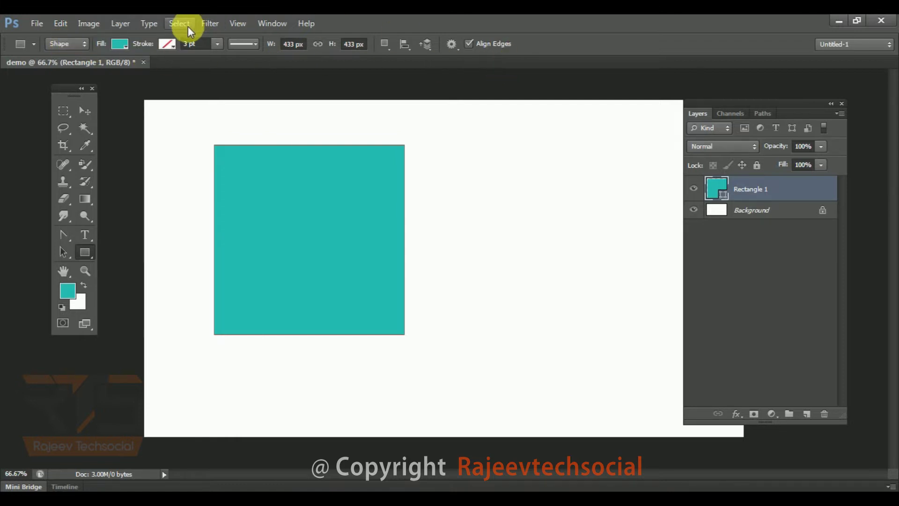
{"action": "left_click", "coordinate": [77, 47]}
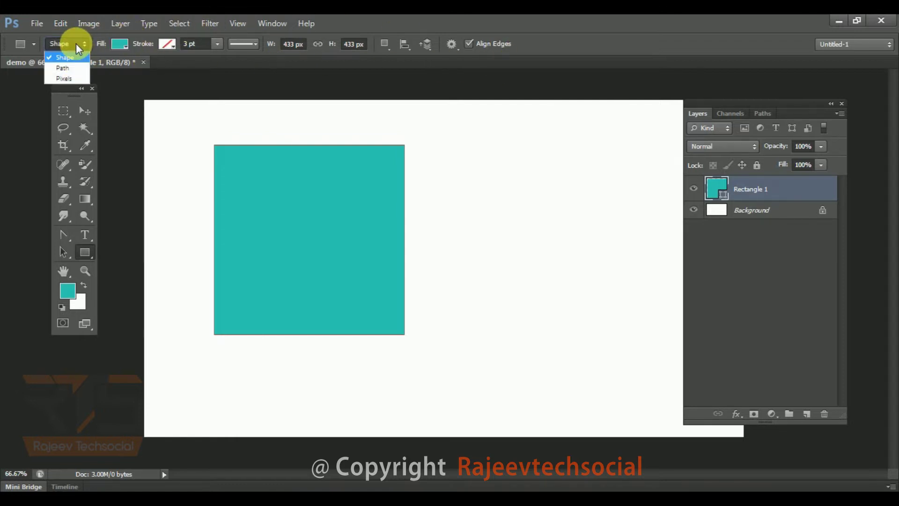
{"action": "left_click", "coordinate": [78, 46]}
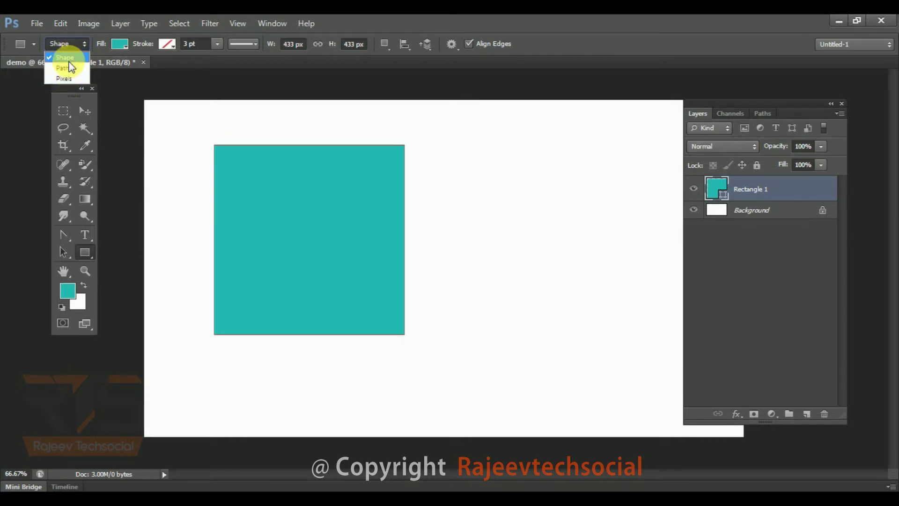
{"action": "left_click", "coordinate": [75, 44]}
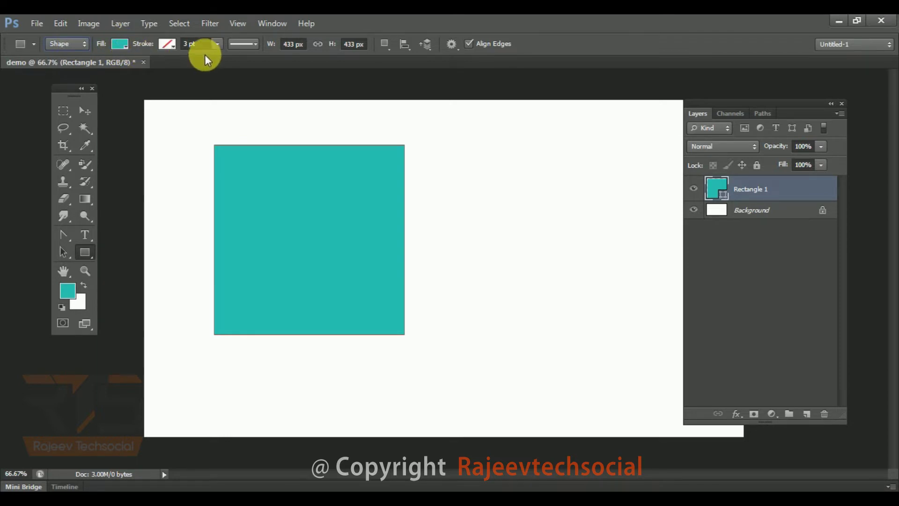
{"action": "left_click", "coordinate": [254, 44]}
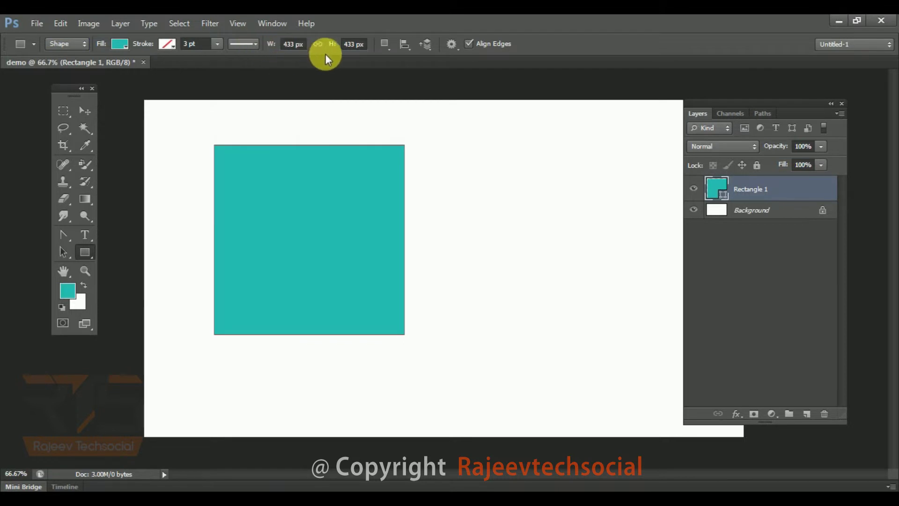
{"action": "left_click", "coordinate": [384, 46]}
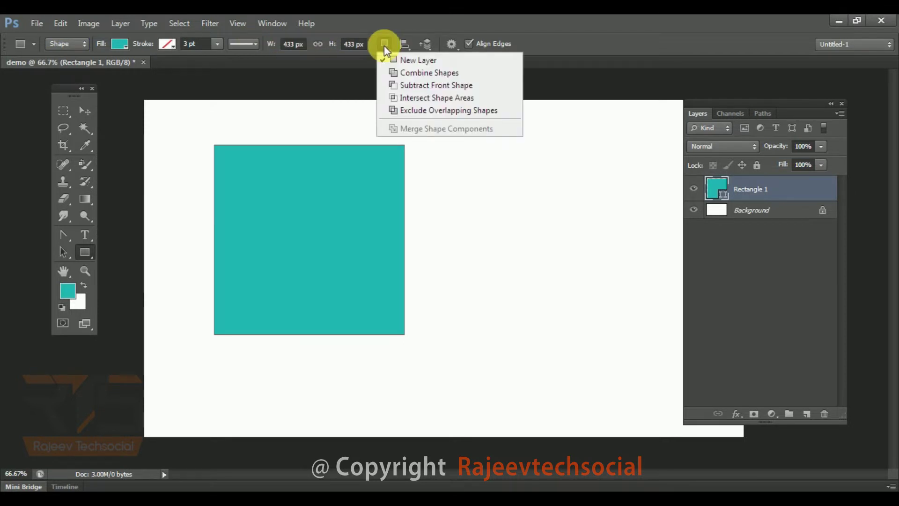
{"action": "left_click", "coordinate": [428, 19]}
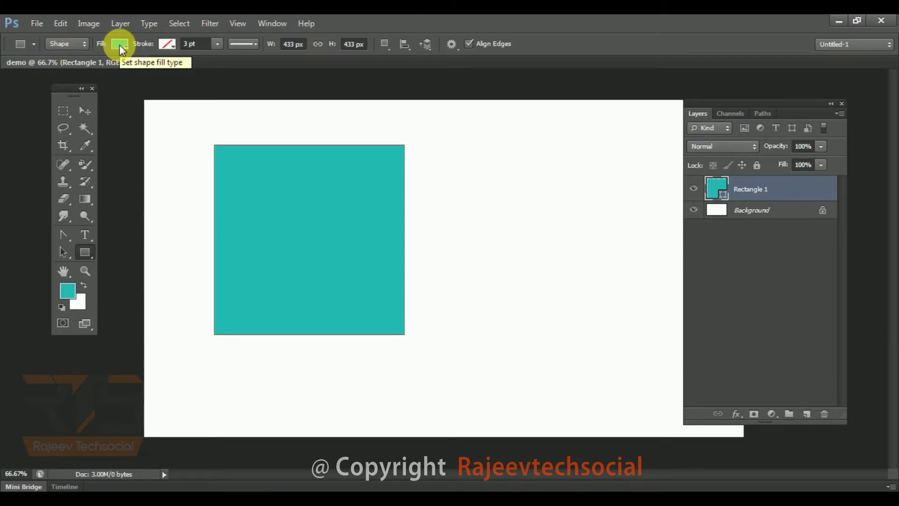
Set the foreground colour to the darker teal 1fa9a1 in the Color Picker.
{"action": "left_click", "coordinate": [68, 292]}
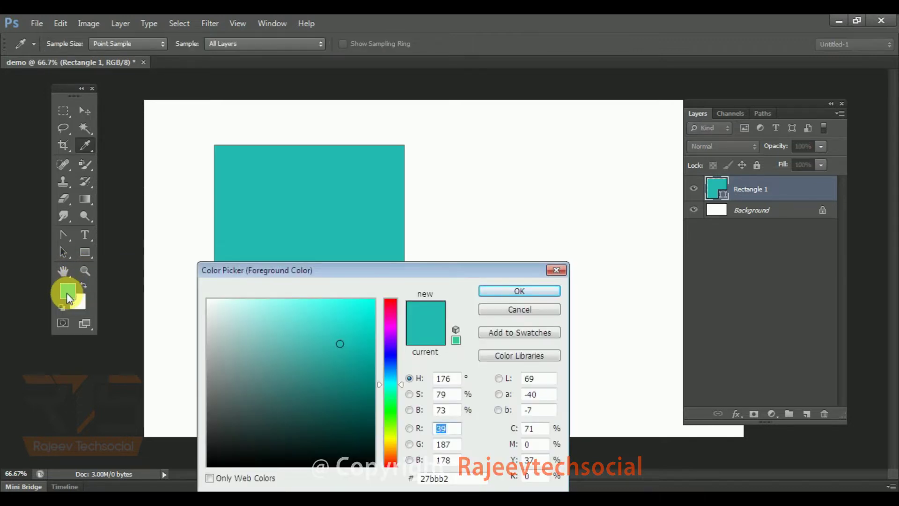
{"action": "left_click", "coordinate": [555, 270]}
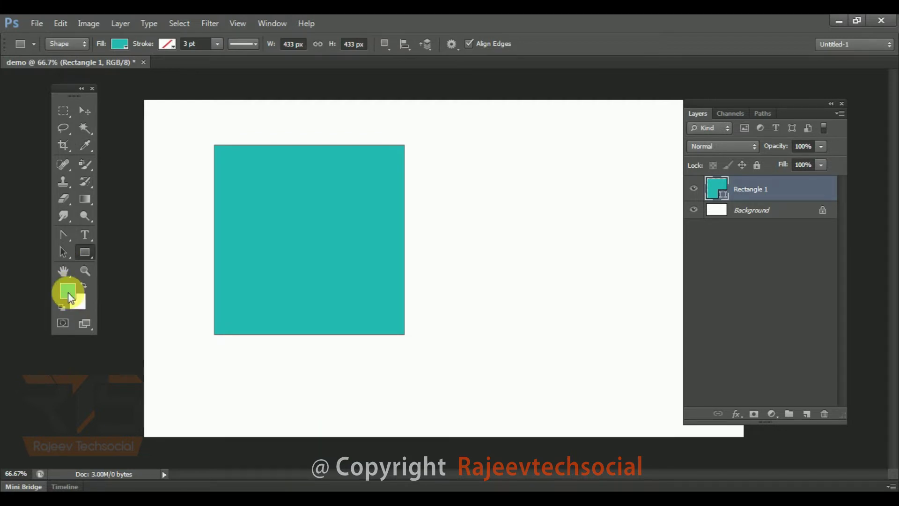
{"action": "left_click", "coordinate": [63, 290]}
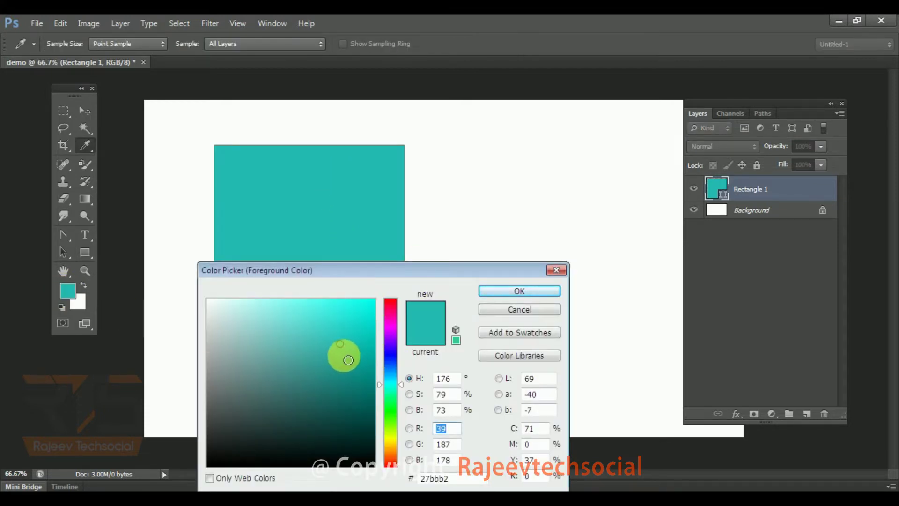
{"action": "left_click", "coordinate": [343, 356]}
{"action": "left_click", "coordinate": [519, 291]}
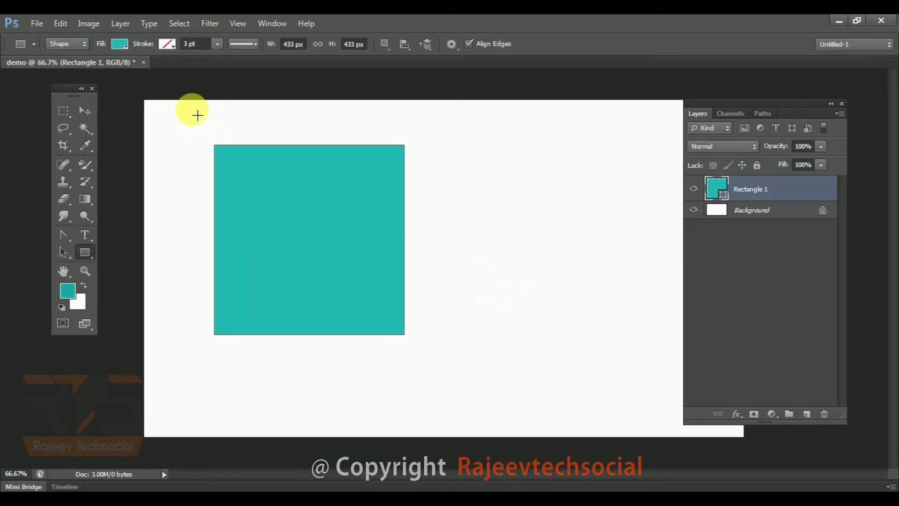
{"action": "left_click", "coordinate": [121, 44]}
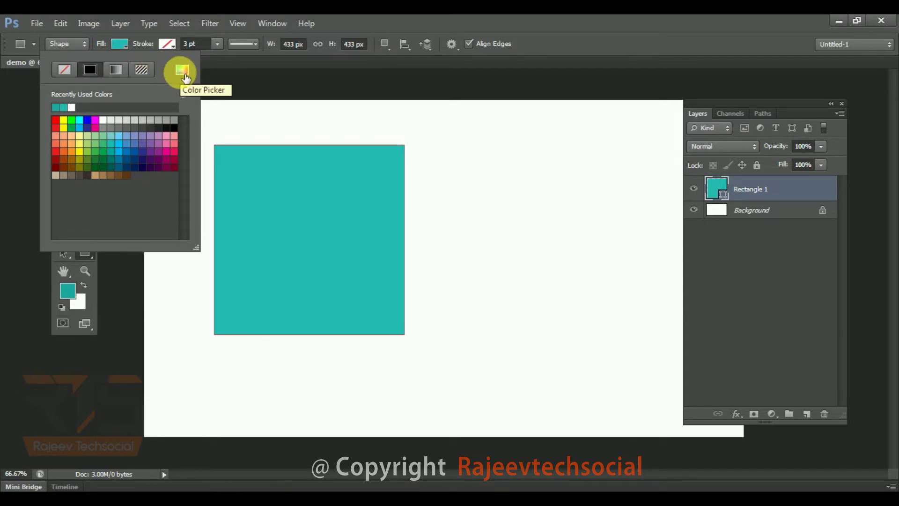
Set the square's fill to No Color, then try orange, greens, blue, magenta and grey, ending on black.
{"action": "left_click", "coordinate": [62, 69]}
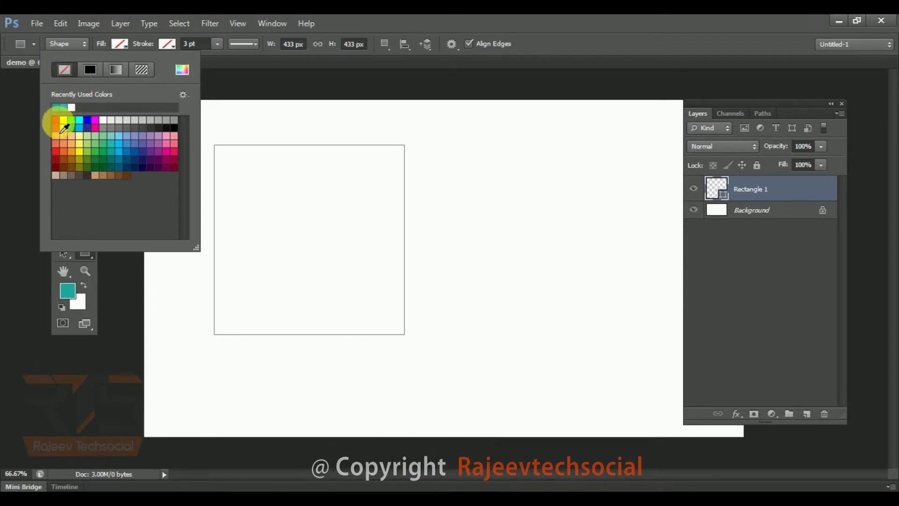
{"action": "left_click", "coordinate": [73, 150]}
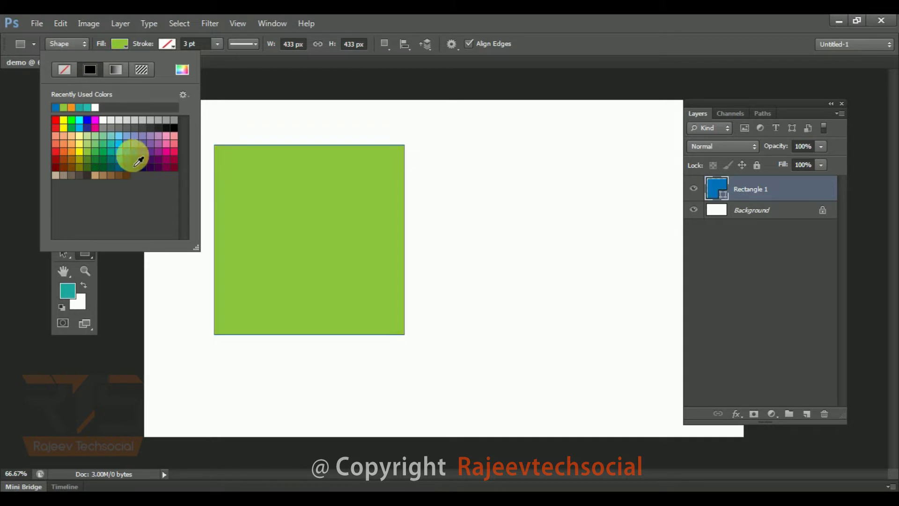
{"action": "left_click", "coordinate": [147, 169]}
{"action": "left_click", "coordinate": [80, 164]}
{"action": "left_click", "coordinate": [141, 152]}
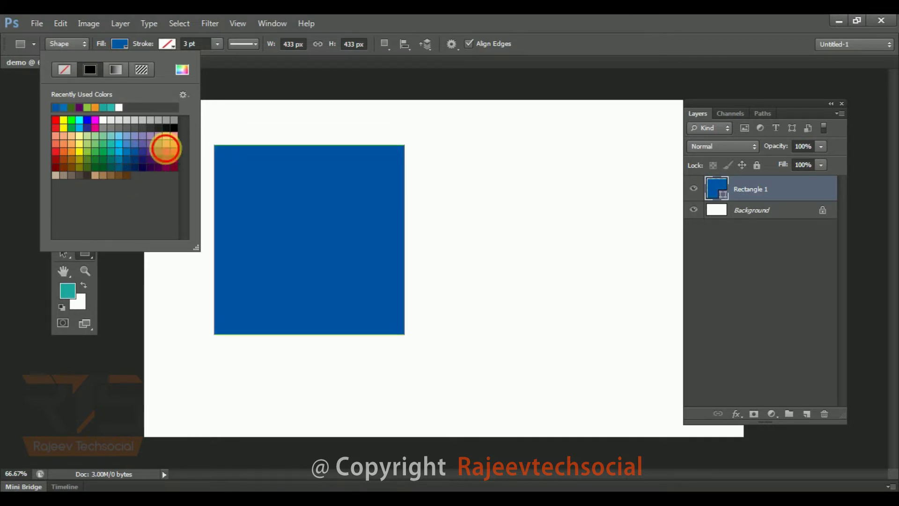
{"action": "left_click", "coordinate": [166, 147]}
{"action": "left_click", "coordinate": [77, 136]}
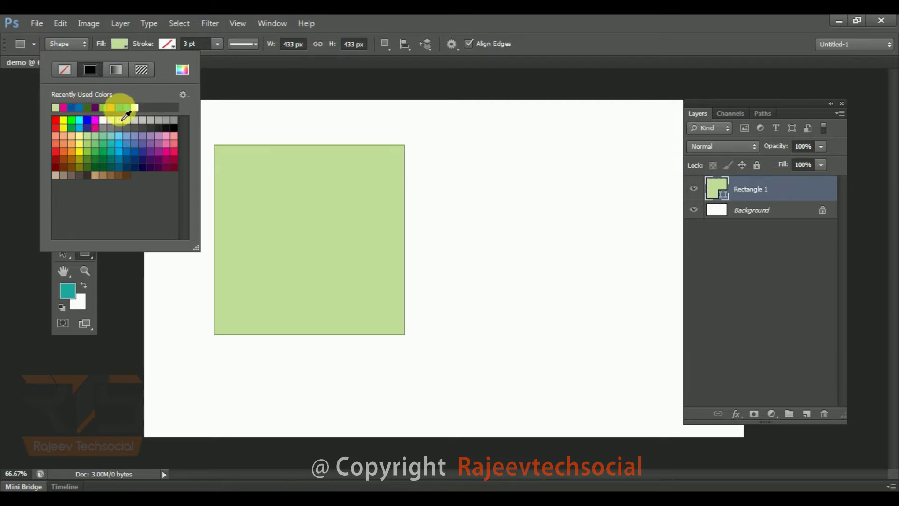
{"action": "left_click", "coordinate": [125, 141]}
{"action": "left_click", "coordinate": [158, 121]}
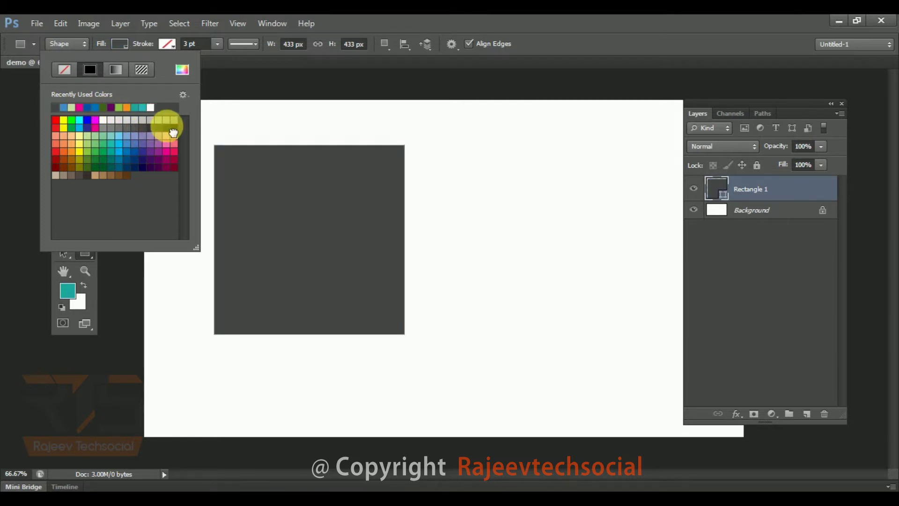
{"action": "left_click", "coordinate": [183, 95]}
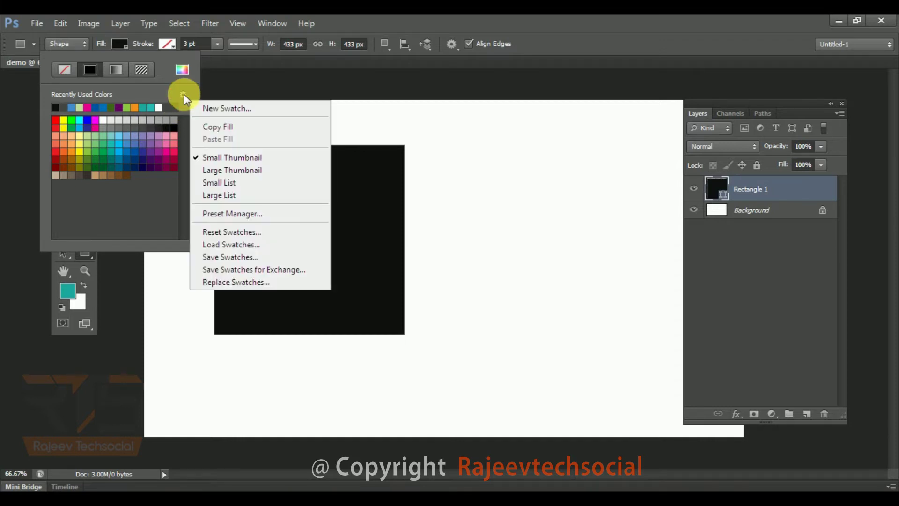
{"action": "left_click", "coordinate": [182, 96]}
{"action": "left_click", "coordinate": [231, 170]}
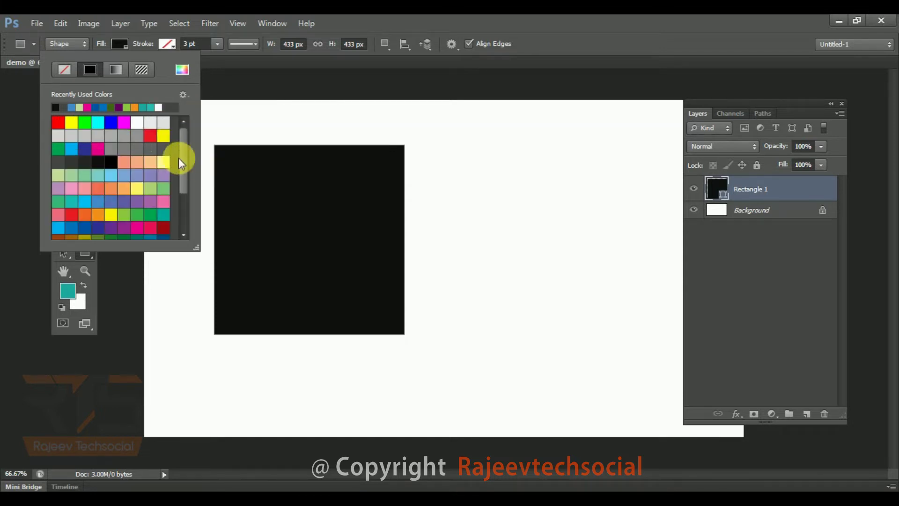
{"action": "left_click", "coordinate": [183, 95]}
{"action": "left_click", "coordinate": [226, 180]}
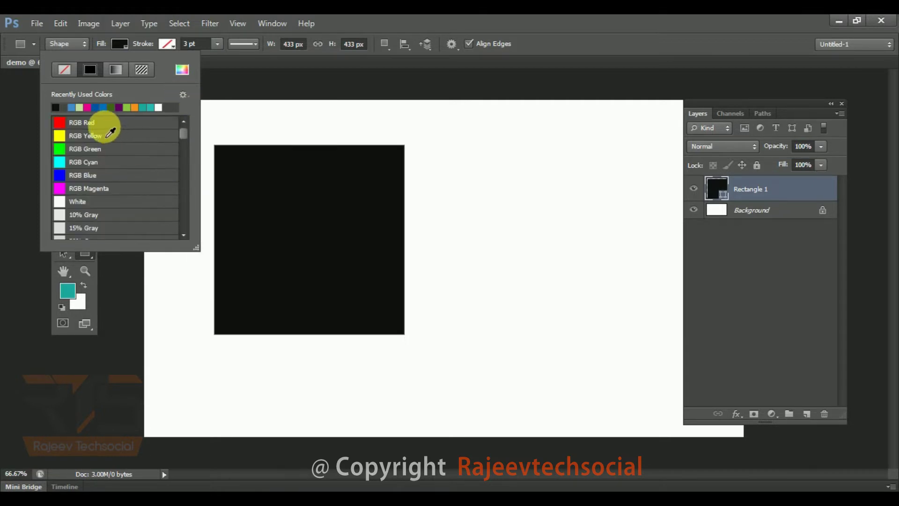
{"action": "left_click", "coordinate": [184, 98]}
{"action": "left_click", "coordinate": [212, 191]}
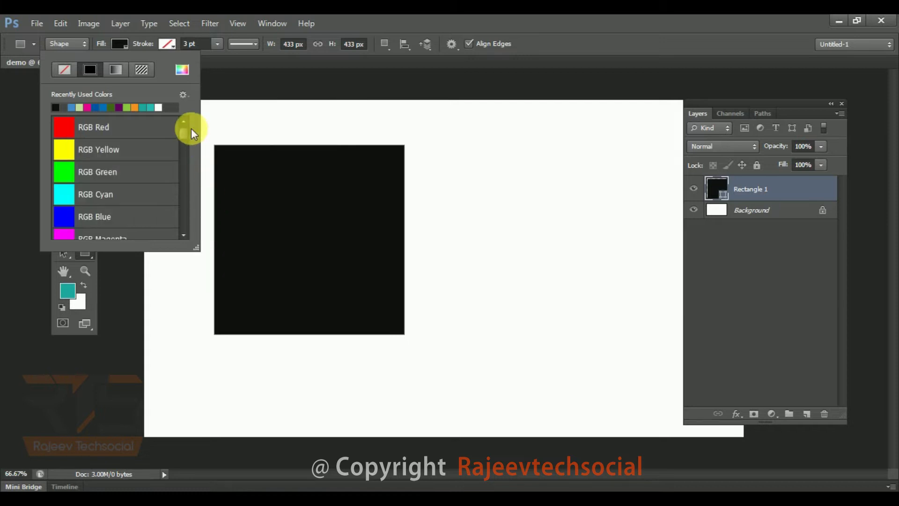
{"action": "left_click", "coordinate": [183, 96]}
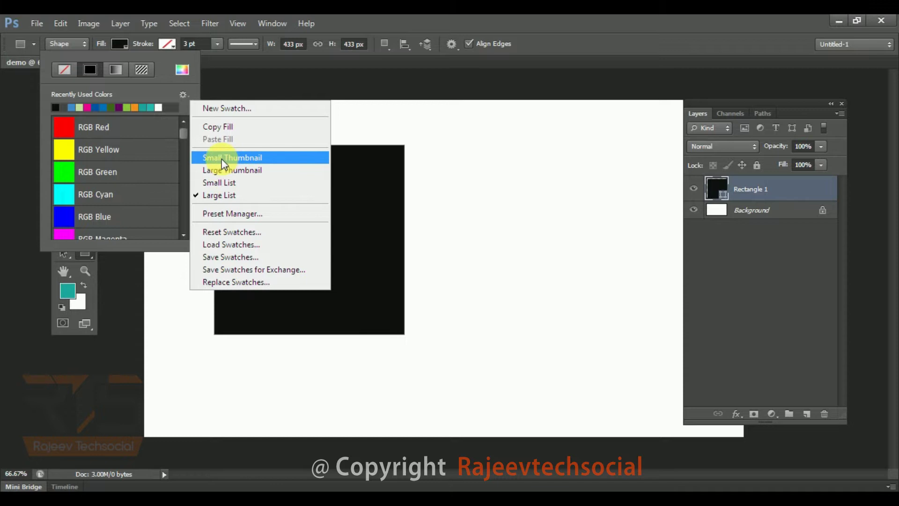
{"action": "left_click", "coordinate": [223, 159]}
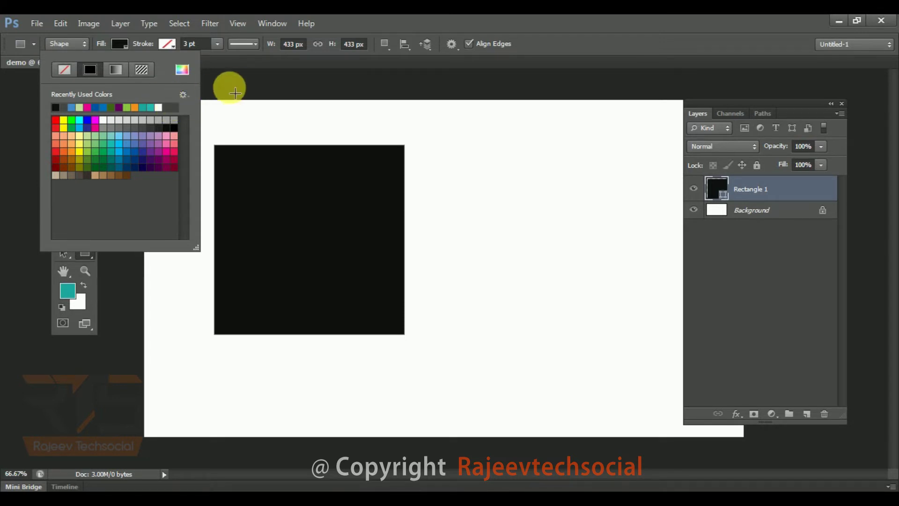
Open Load Swatches and Save Swatches from the swatch options menu and cancel both.
{"action": "left_click", "coordinate": [184, 95]}
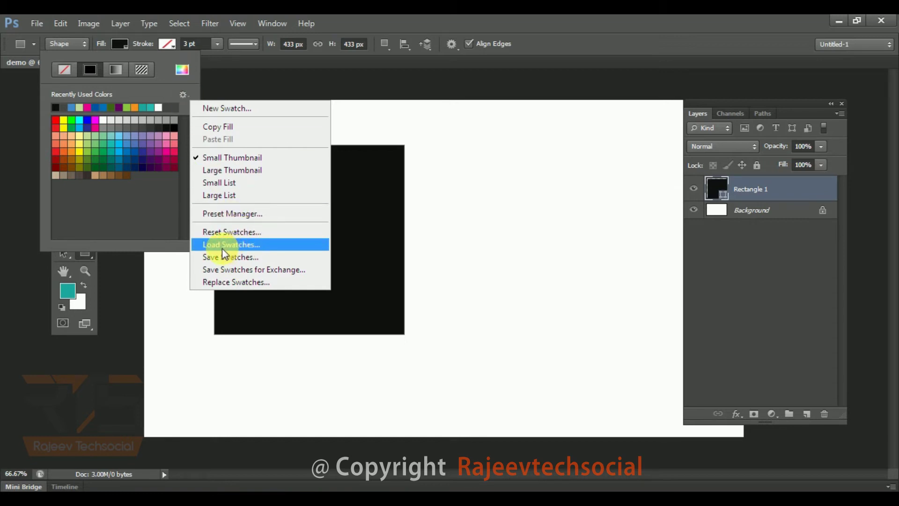
{"action": "left_click", "coordinate": [253, 244]}
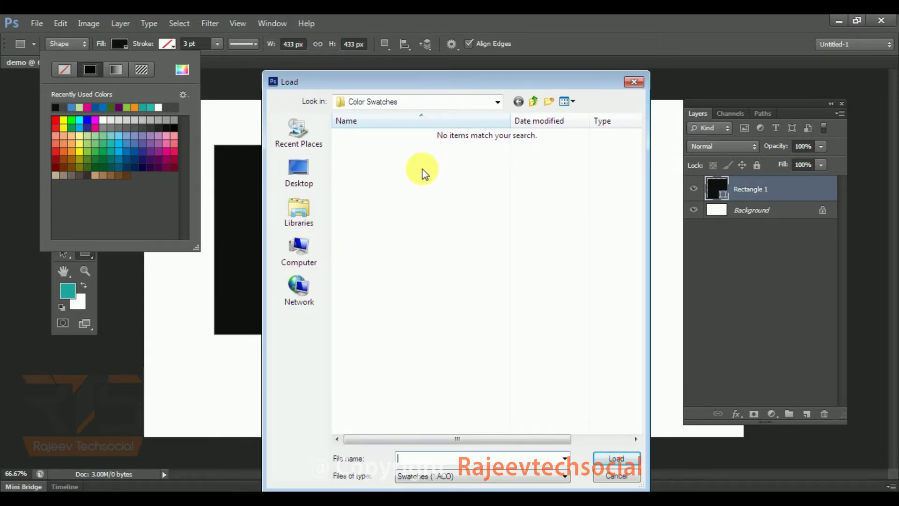
{"action": "left_click", "coordinate": [633, 81]}
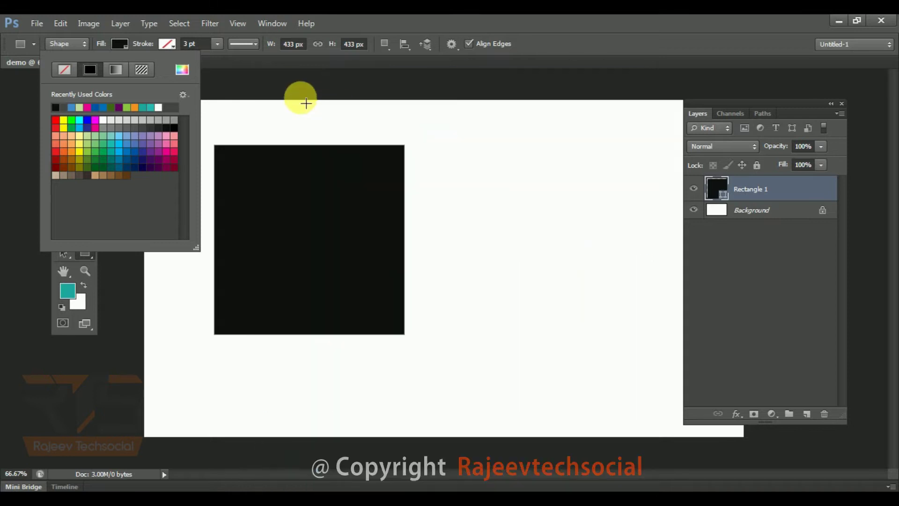
{"action": "left_click", "coordinate": [183, 94]}
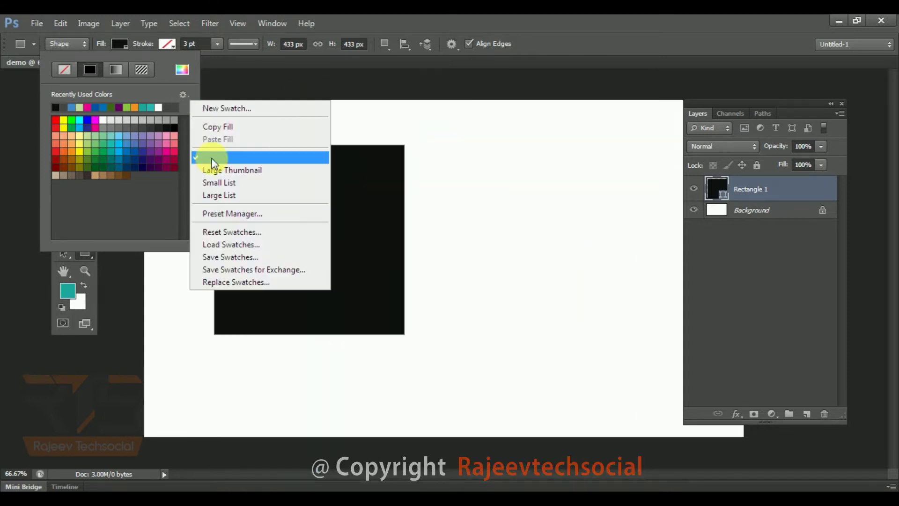
{"action": "left_click", "coordinate": [229, 257]}
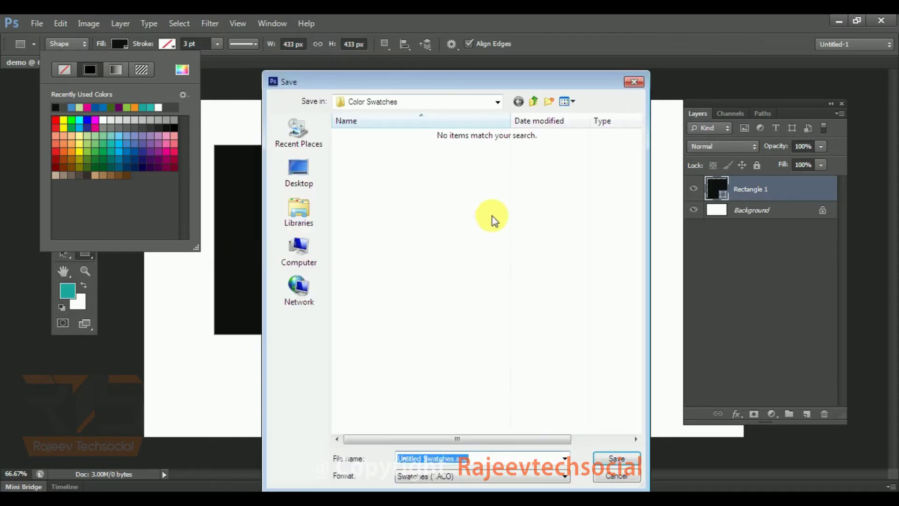
{"action": "left_click", "coordinate": [636, 83]}
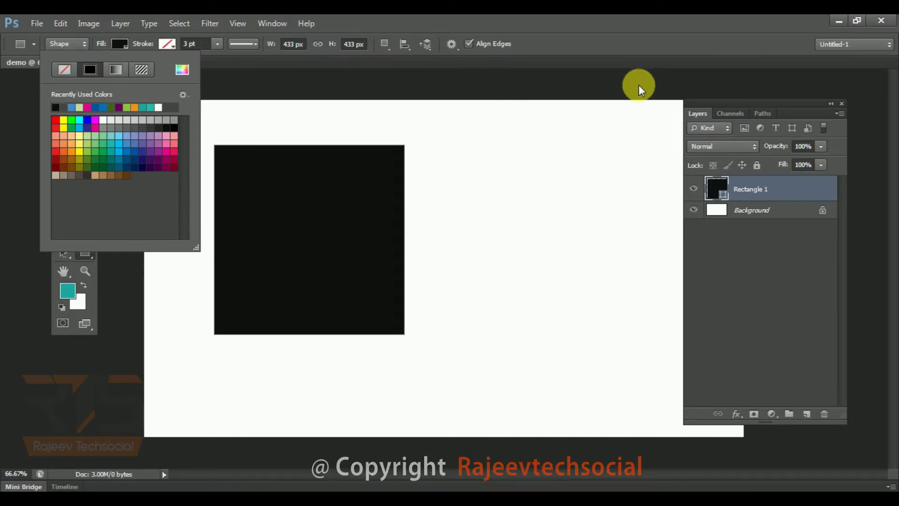
{"action": "left_click", "coordinate": [184, 95]}
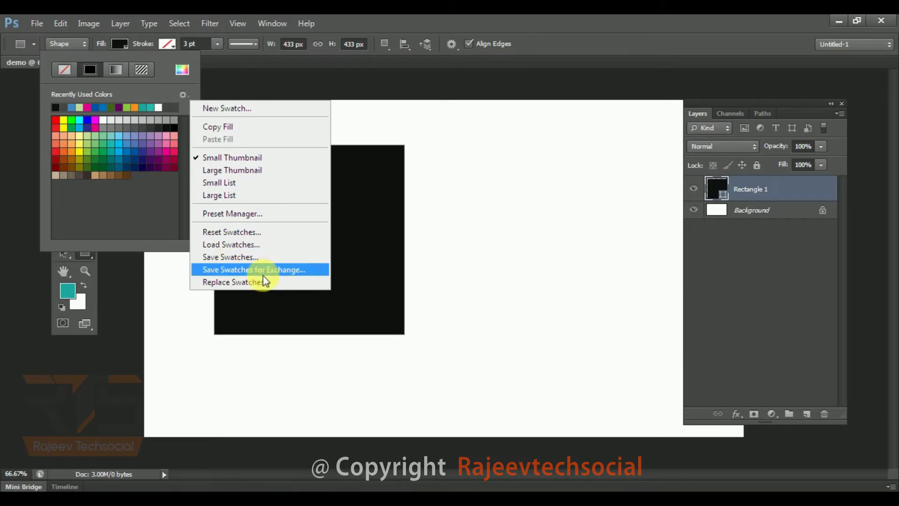
{"action": "left_click", "coordinate": [156, 90]}
Fill the square with orange, green, red and blue, then switch it to a black-to-white gradient.
{"action": "left_click", "coordinate": [63, 136]}
{"action": "left_click", "coordinate": [87, 151]}
{"action": "left_click", "coordinate": [56, 160]}
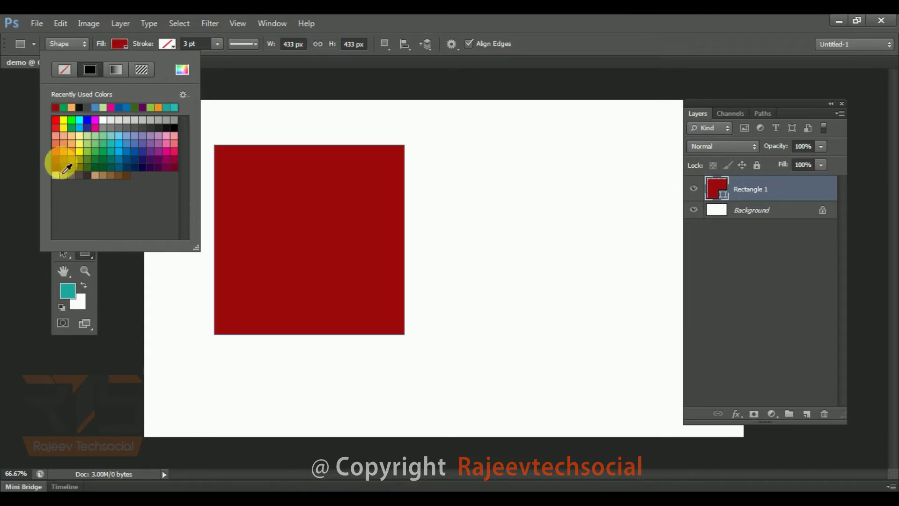
{"action": "left_click", "coordinate": [126, 152]}
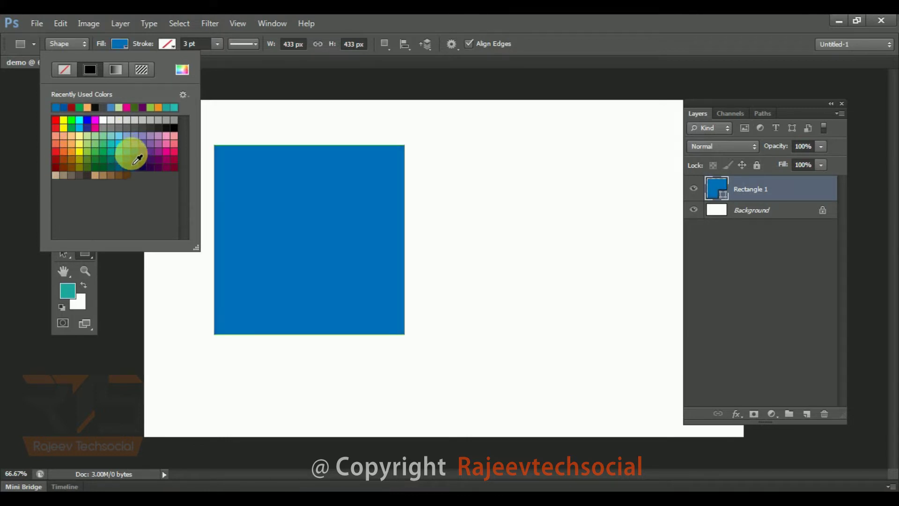
{"action": "left_click", "coordinate": [117, 72]}
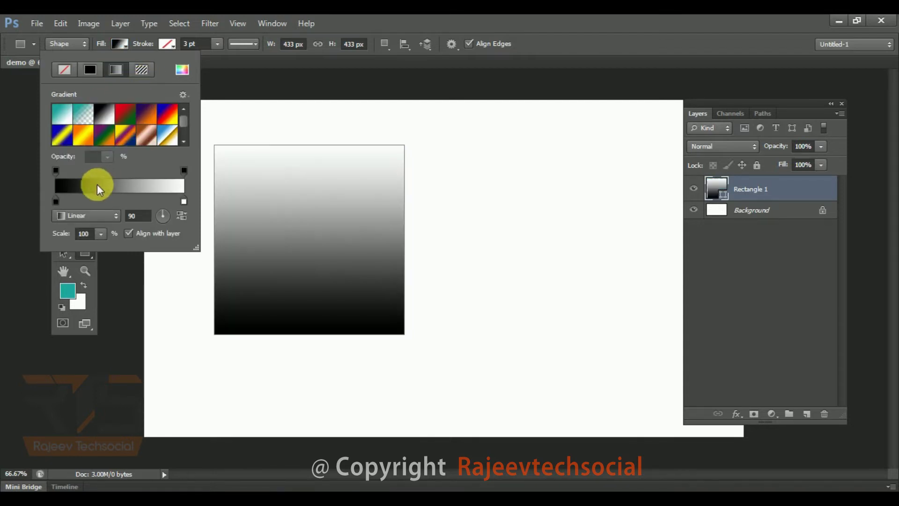
Preview teal, red-green, orange-purple, multicolour and copper gradient presets, returning to black-to-white.
{"action": "left_click", "coordinate": [61, 113]}
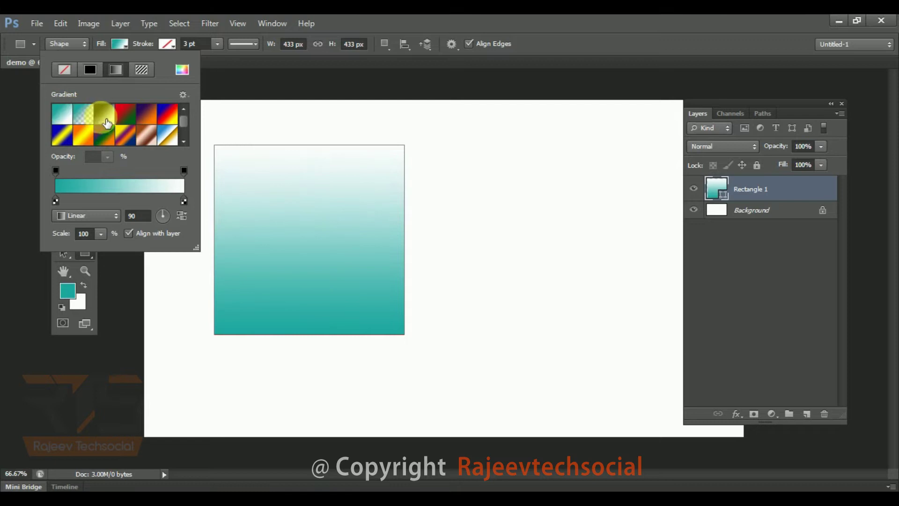
{"action": "left_click", "coordinate": [112, 124]}
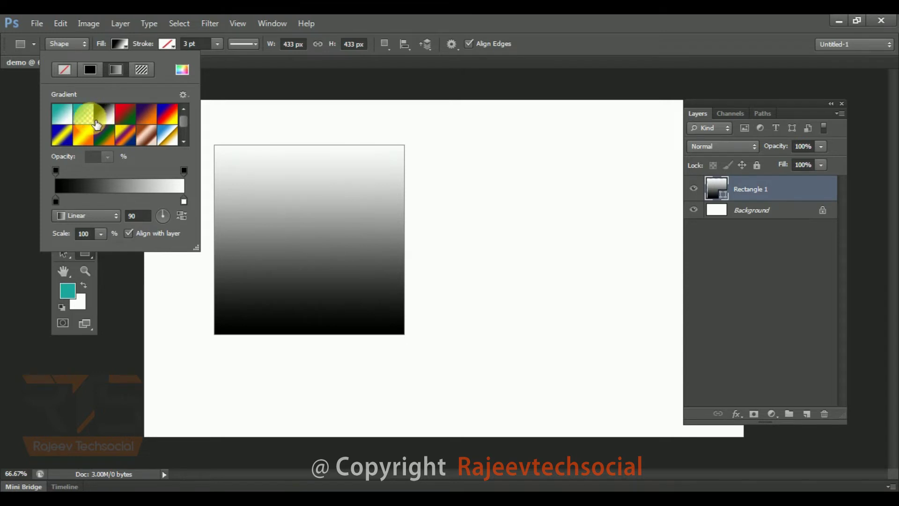
{"action": "left_click", "coordinate": [125, 118]}
{"action": "left_click", "coordinate": [167, 115]}
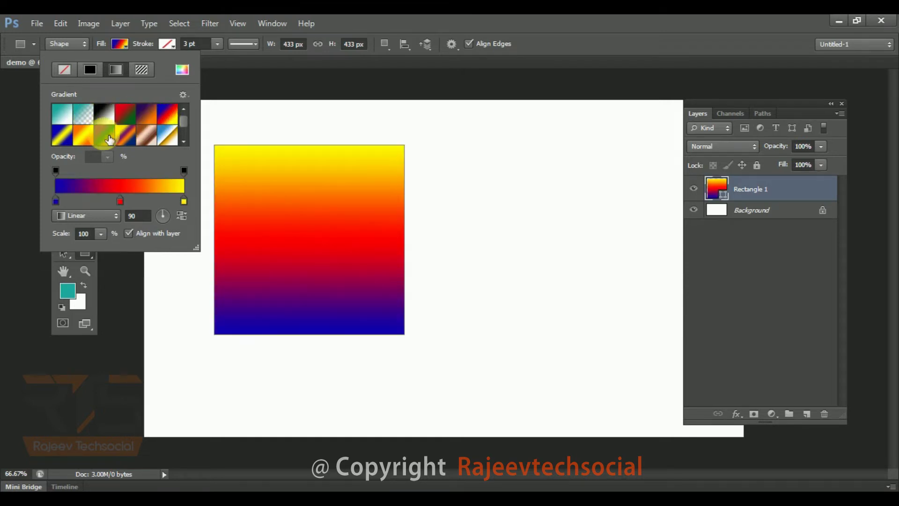
{"action": "left_click", "coordinate": [71, 139]}
{"action": "left_click", "coordinate": [104, 136]}
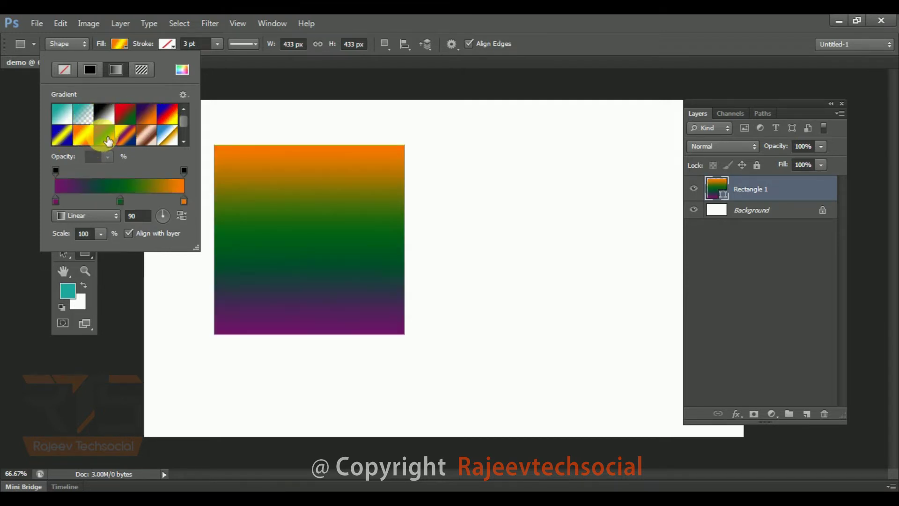
{"action": "left_click", "coordinate": [150, 137]}
{"action": "left_click", "coordinate": [104, 114]}
{"action": "left_click", "coordinate": [183, 94]}
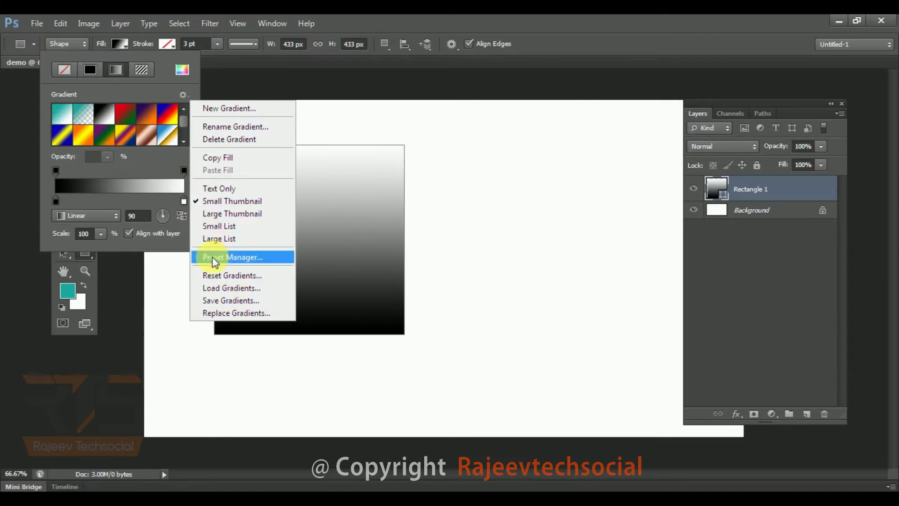
Set the gradient's starting colour stop to blue 4242e0.
{"action": "left_click", "coordinate": [158, 174]}
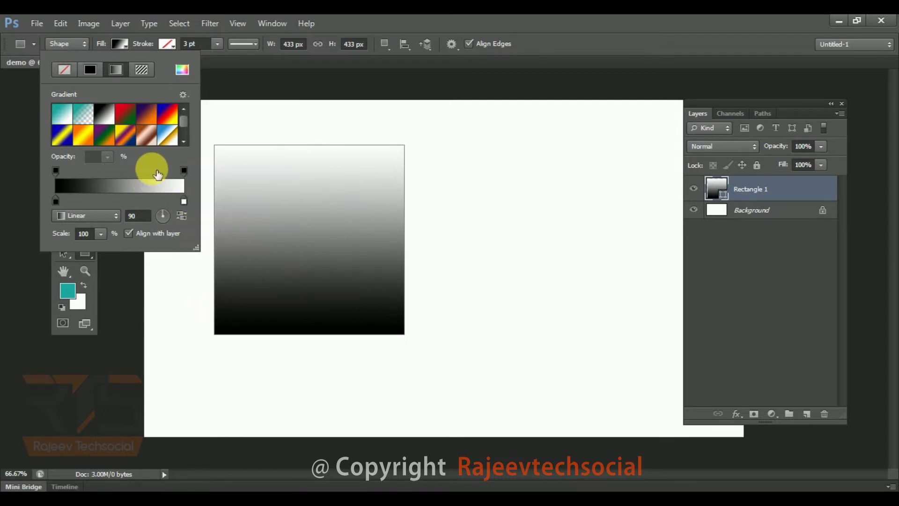
{"action": "double_click", "coordinate": [57, 201]}
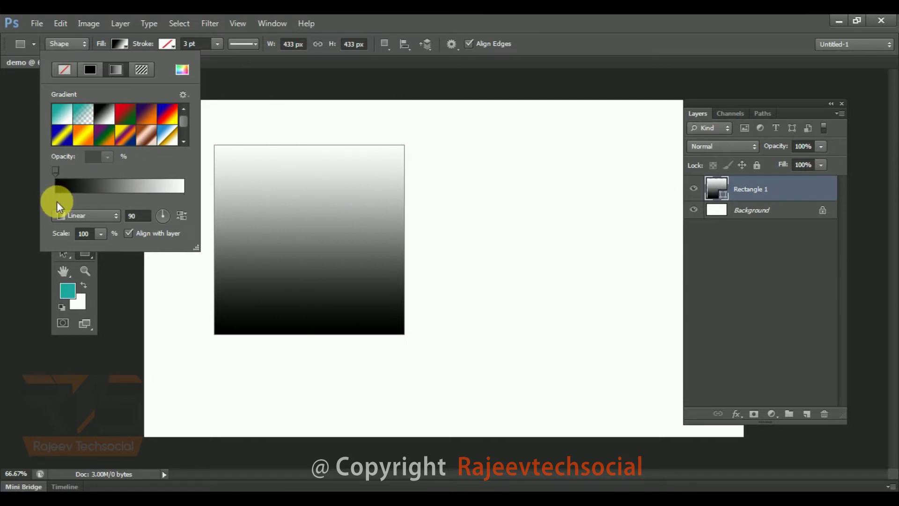
{"action": "left_click_drag", "start_coordinate": [326, 352], "coordinate": [325, 320]}
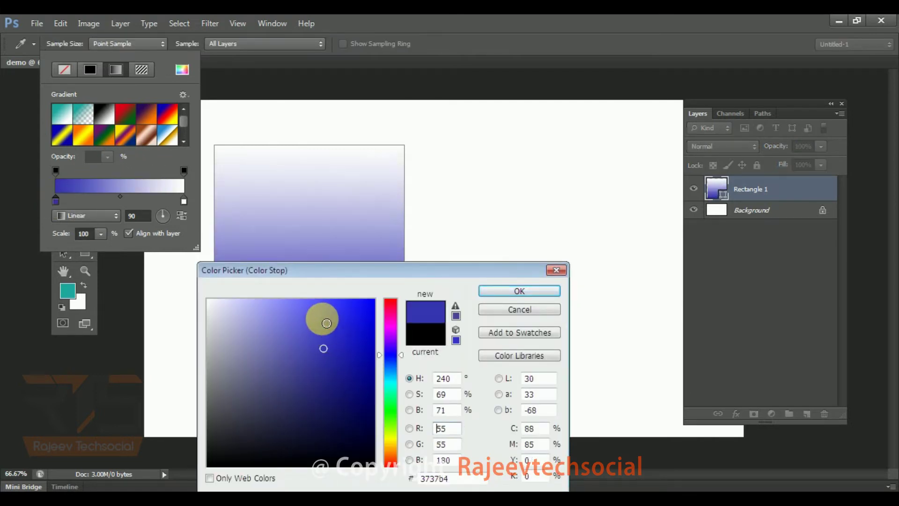
{"action": "left_click", "coordinate": [494, 291]}
Set the gradient's ending colour stop to dull red 976262.
{"action": "double_click", "coordinate": [183, 202]}
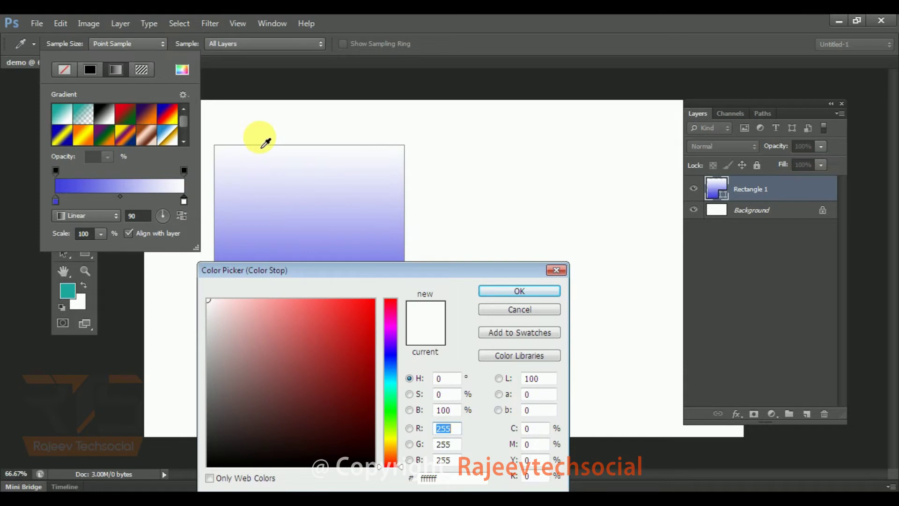
{"action": "left_click", "coordinate": [237, 357]}
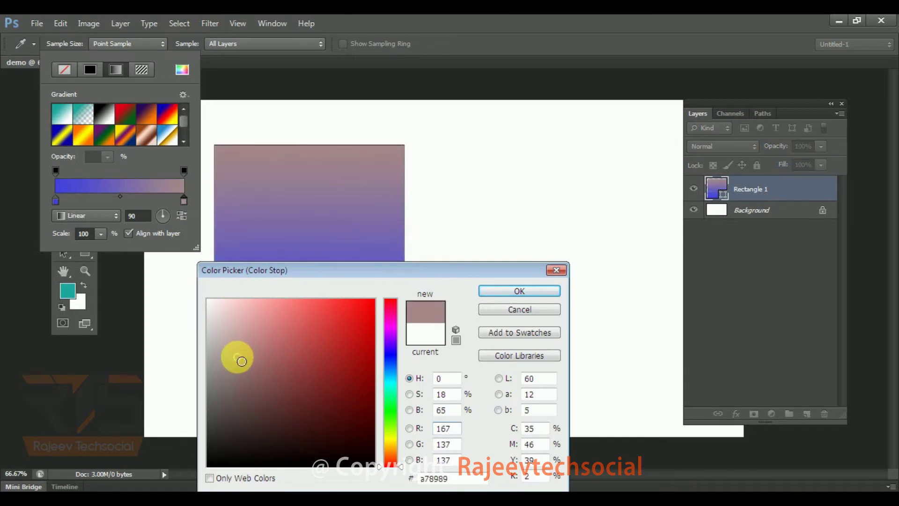
{"action": "left_click", "coordinate": [263, 367]}
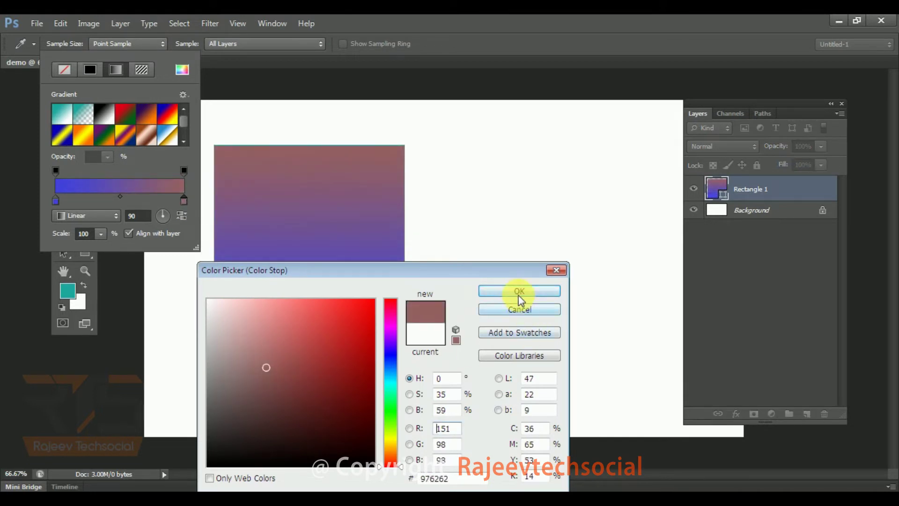
{"action": "left_click", "coordinate": [519, 291]}
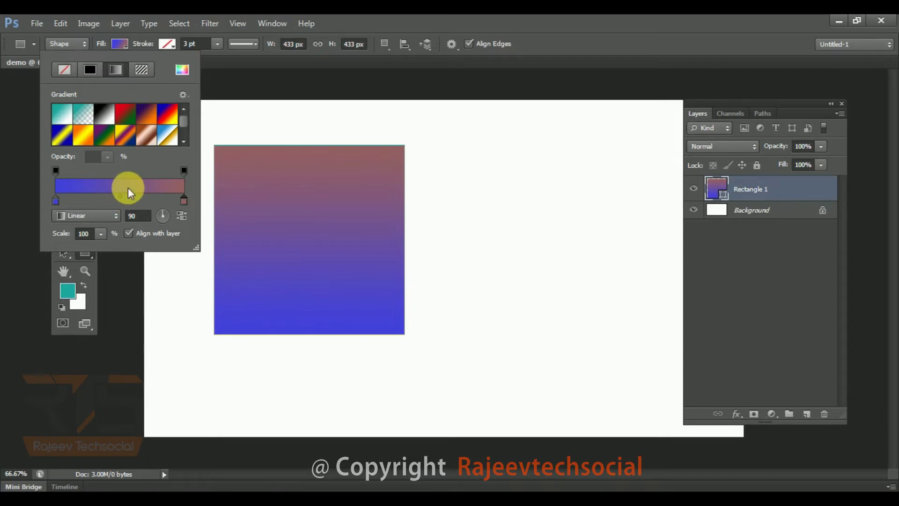
Add three new colour stops to the square's gradient and slide them to widen the bands.
{"action": "left_click", "coordinate": [128, 187]}
{"action": "left_click", "coordinate": [713, 71]}
{"action": "left_click", "coordinate": [136, 199]}
{"action": "left_click_drag", "start_coordinate": [137, 199], "coordinate": [114, 199]}
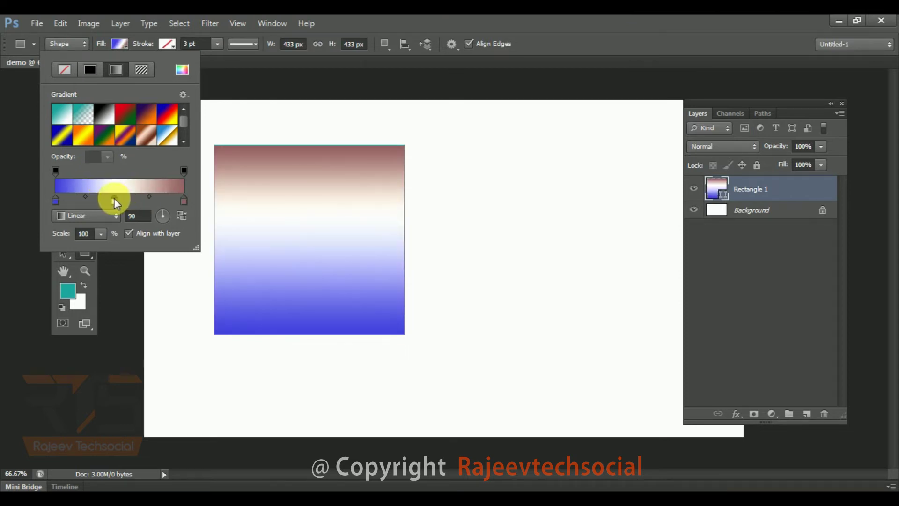
{"action": "left_click", "coordinate": [143, 200]}
{"action": "left_click_drag", "start_coordinate": [114, 200], "coordinate": [84, 200]}
{"action": "left_click", "coordinate": [114, 201]}
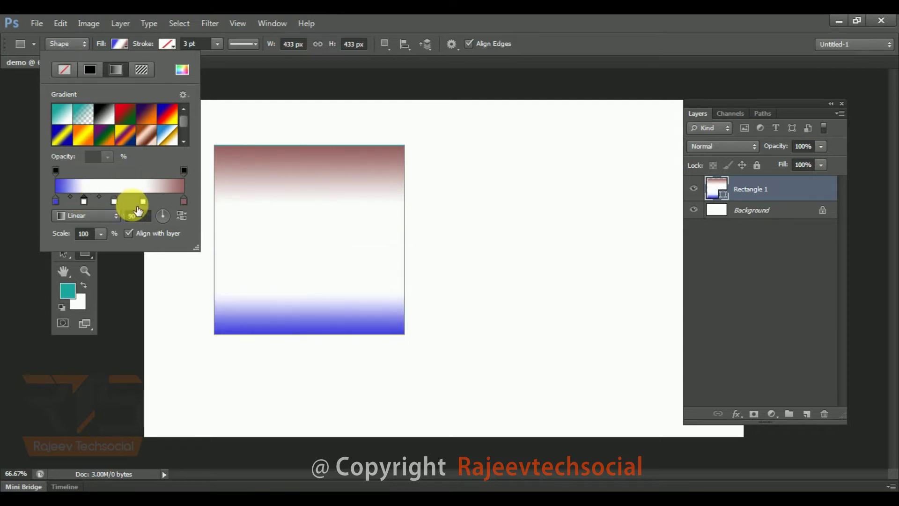
Colour the new stops light red d75e5e and dark red 911717.
{"action": "double_click", "coordinate": [84, 201]}
{"action": "left_click", "coordinate": [302, 325]}
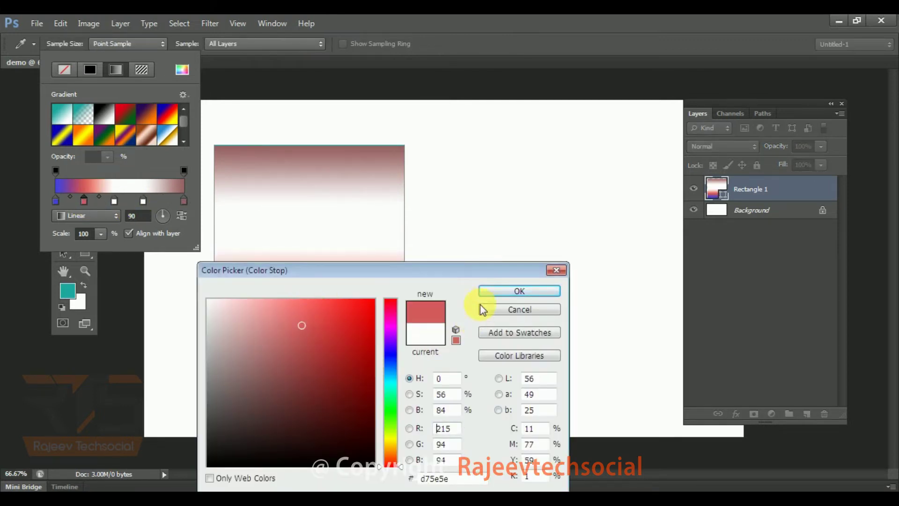
{"action": "left_click", "coordinate": [487, 292]}
{"action": "double_click", "coordinate": [112, 201]}
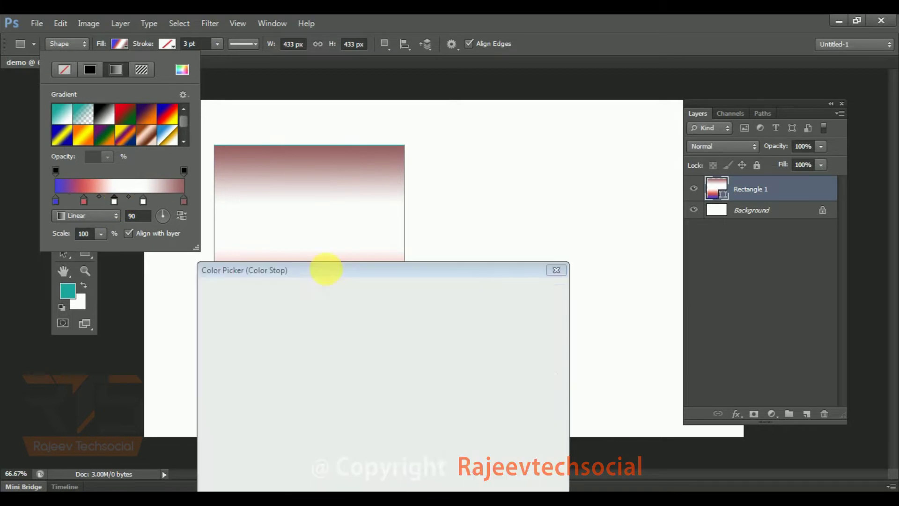
{"action": "left_click", "coordinate": [348, 371]}
{"action": "left_click", "coordinate": [487, 298]}
Change the white gradient stop to dusty pink d29494.
{"action": "left_click", "coordinate": [144, 200]}
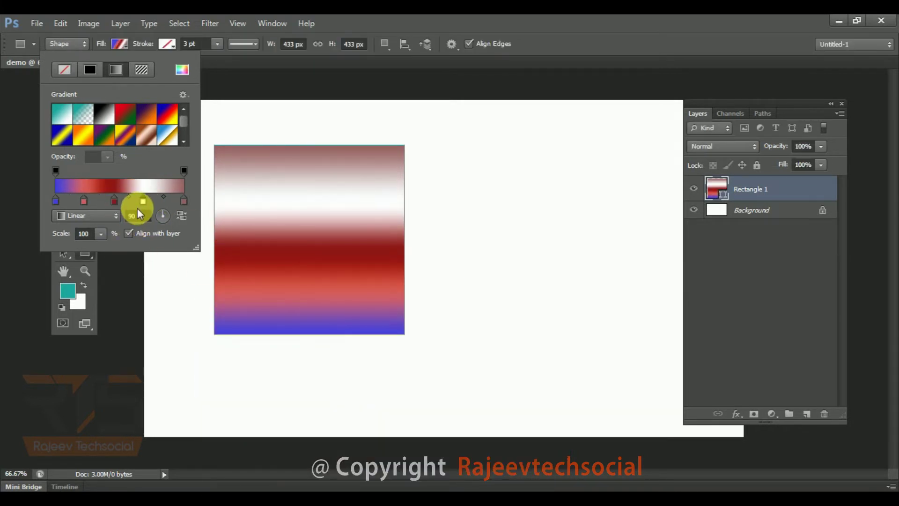
{"action": "double_click", "coordinate": [142, 201]}
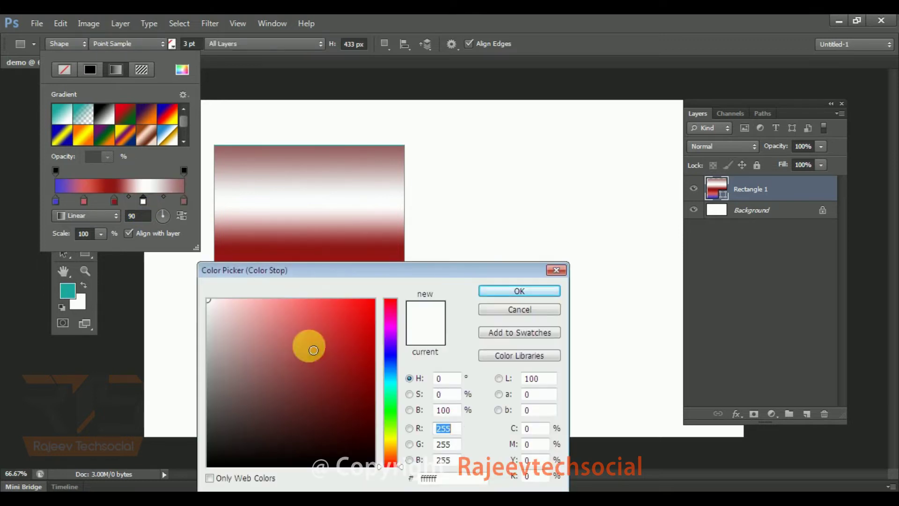
{"action": "left_click", "coordinate": [264, 329]}
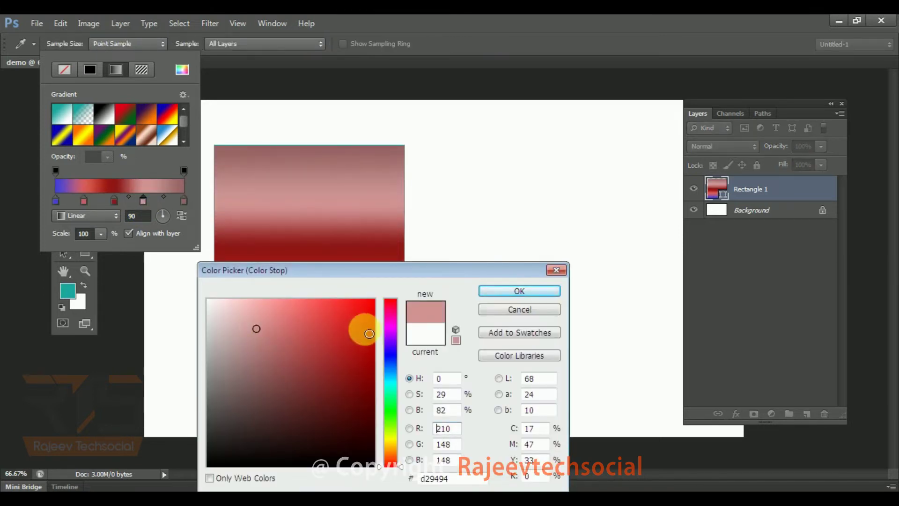
{"action": "left_click", "coordinate": [507, 294]}
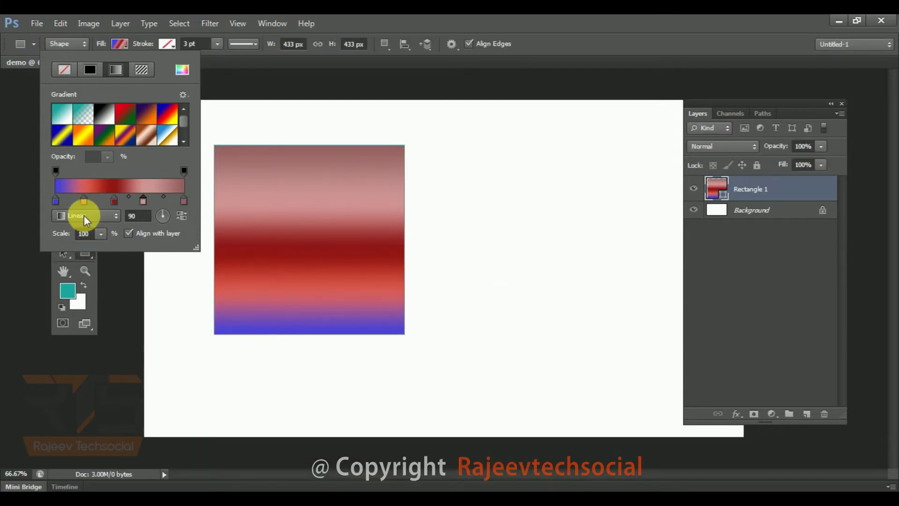
Keep the Linear style, set the left opacity stop to 68%, and add an extra opacity stop.
{"action": "left_click", "coordinate": [100, 216]}
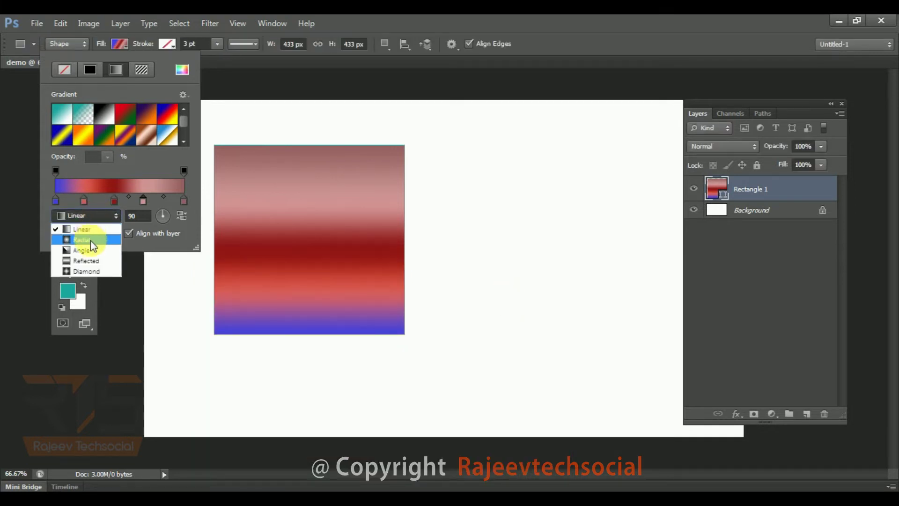
{"action": "left_click", "coordinate": [147, 165]}
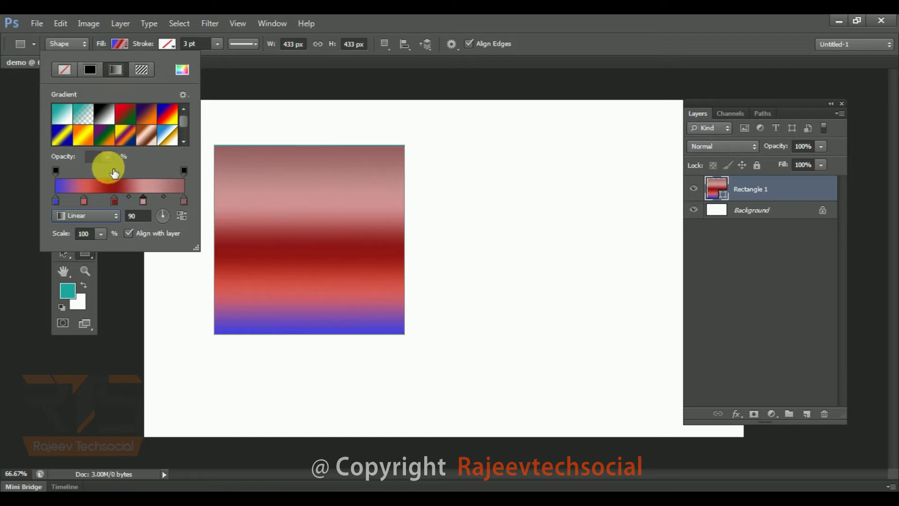
{"action": "left_click", "coordinate": [56, 171]}
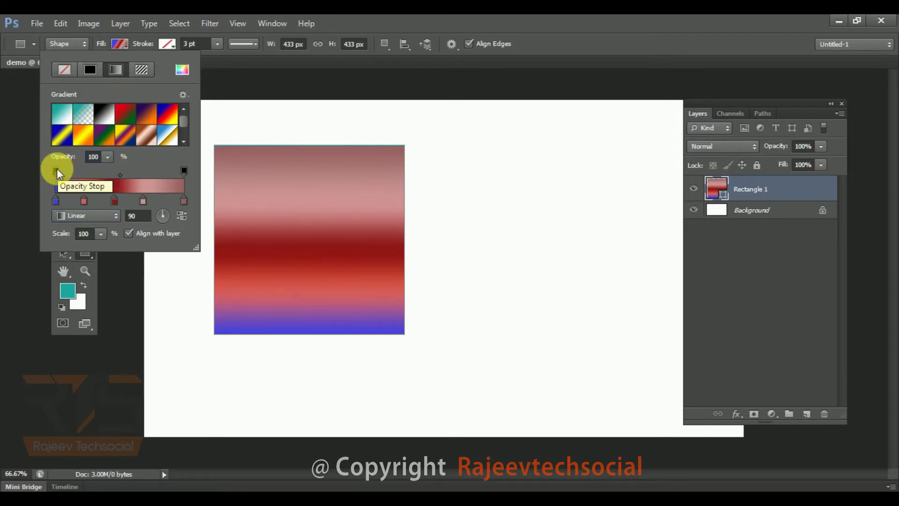
{"action": "left_click", "coordinate": [107, 157]}
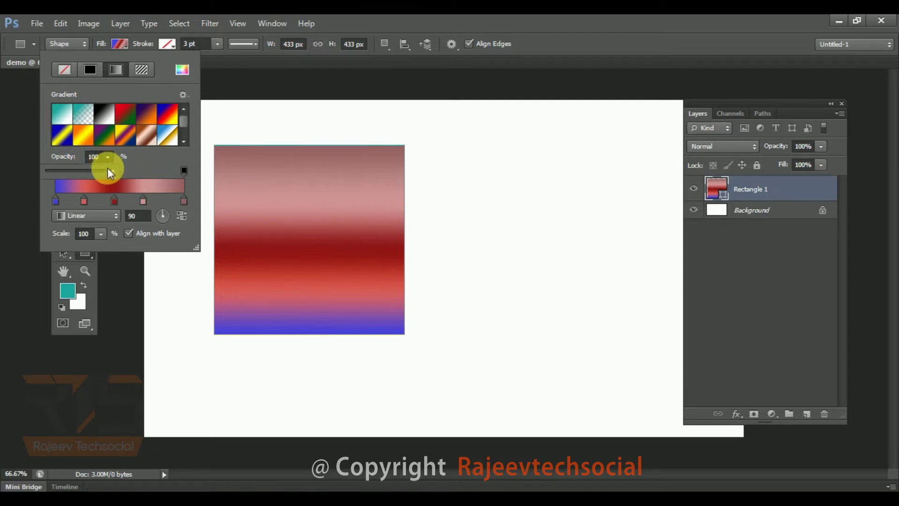
{"action": "mouse_move", "coordinate": [114, 172]}
{"action": "left_mouse_down"}
{"action": "mouse_move", "coordinate": [39, 164]}
{"action": "mouse_move", "coordinate": [59, 170]}
{"action": "left_mouse_up"}
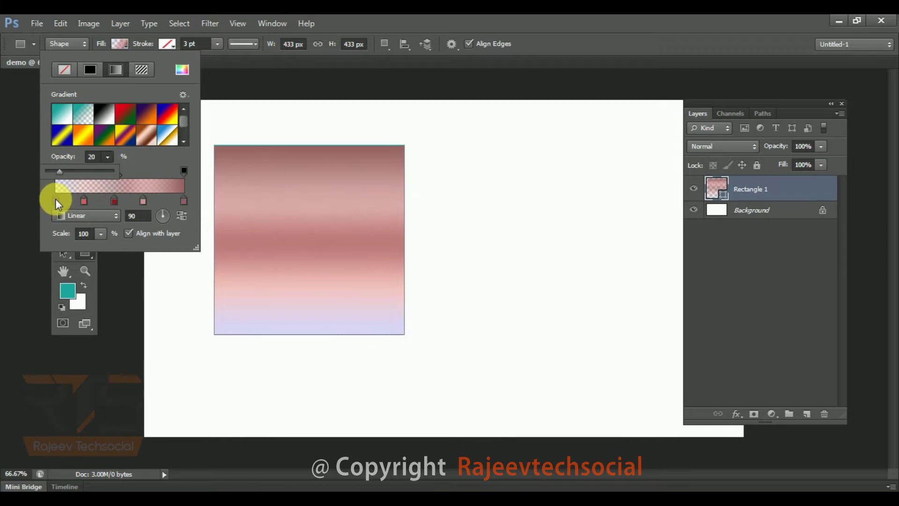
{"action": "left_click_drag", "start_coordinate": [58, 176], "coordinate": [92, 174]}
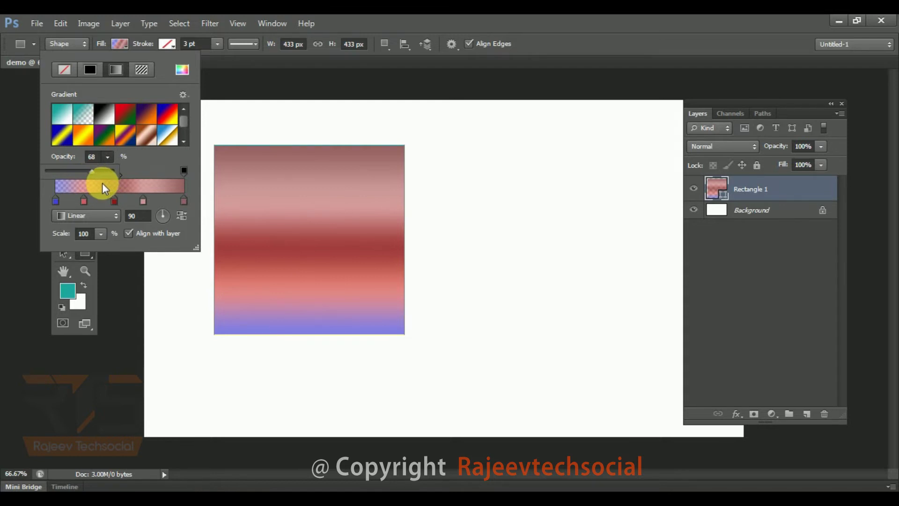
{"action": "left_click", "coordinate": [134, 169]}
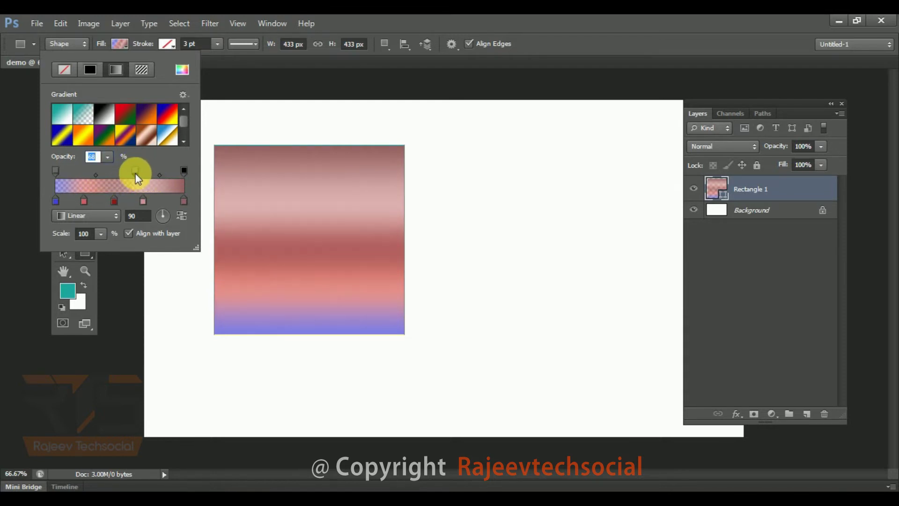
{"action": "left_click", "coordinate": [184, 171]}
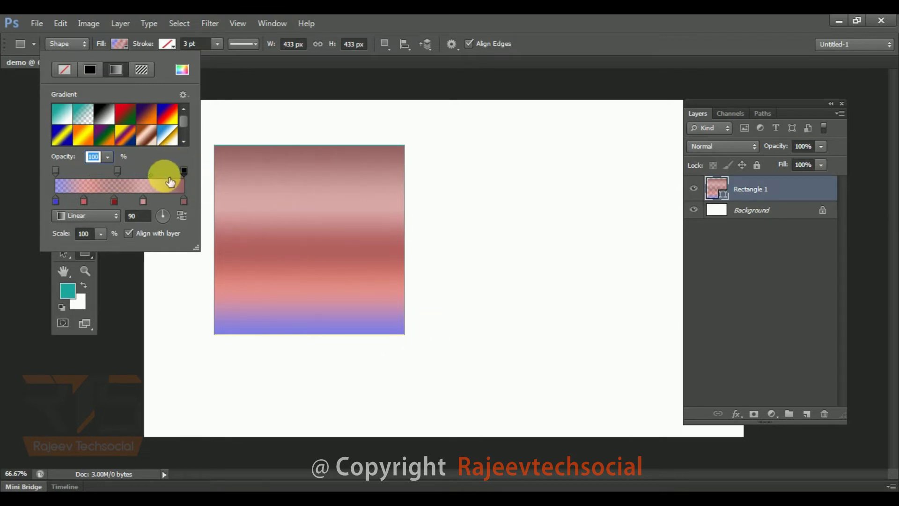
Try rainbow and grey patterns, then fill the rectangle with the light paper texture pattern.
{"action": "left_click", "coordinate": [140, 70]}
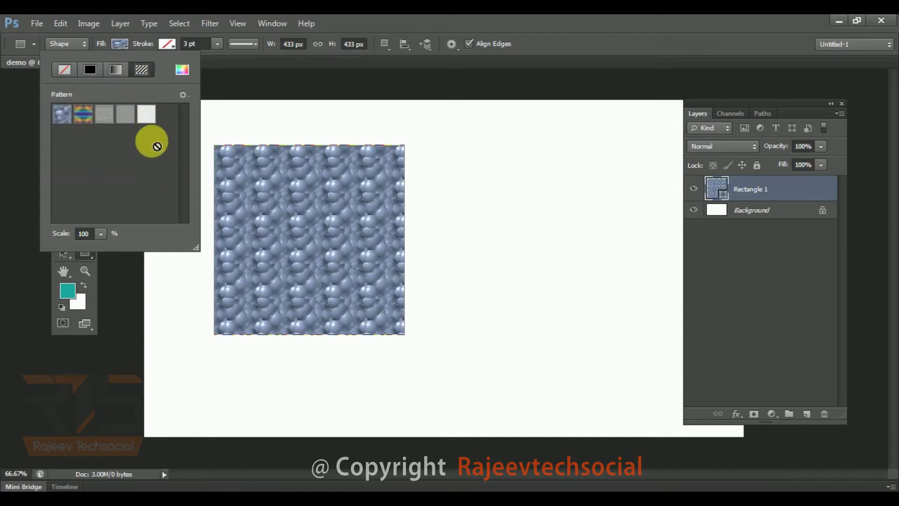
{"action": "left_click", "coordinate": [83, 114]}
{"action": "left_click", "coordinate": [125, 114]}
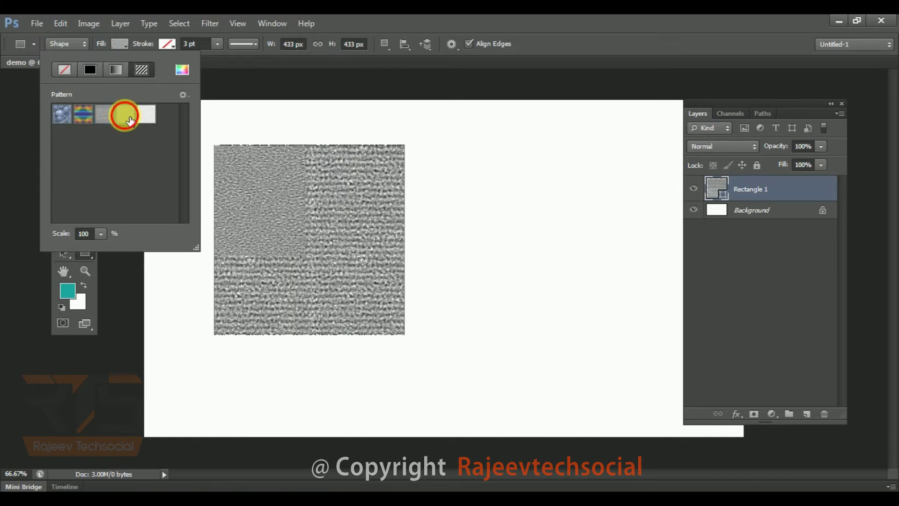
{"action": "left_click", "coordinate": [183, 95]}
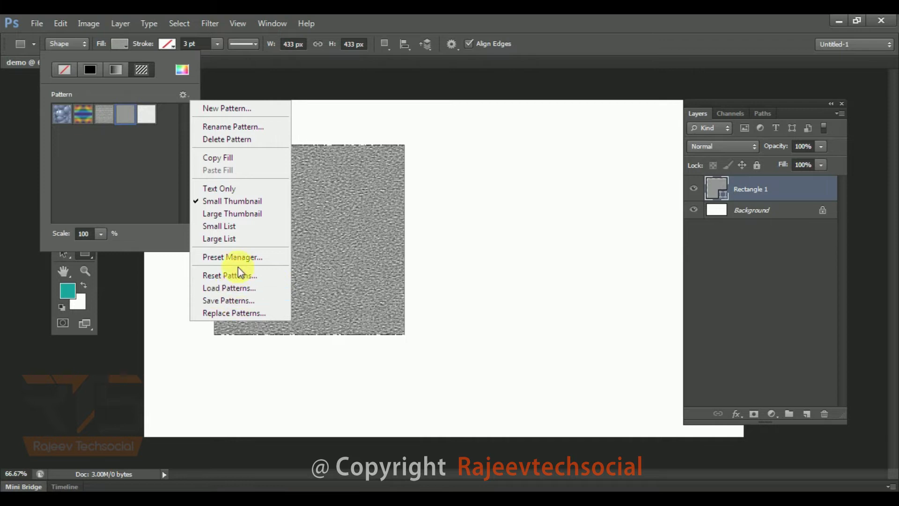
{"action": "left_click", "coordinate": [145, 164]}
{"action": "left_click", "coordinate": [146, 114]}
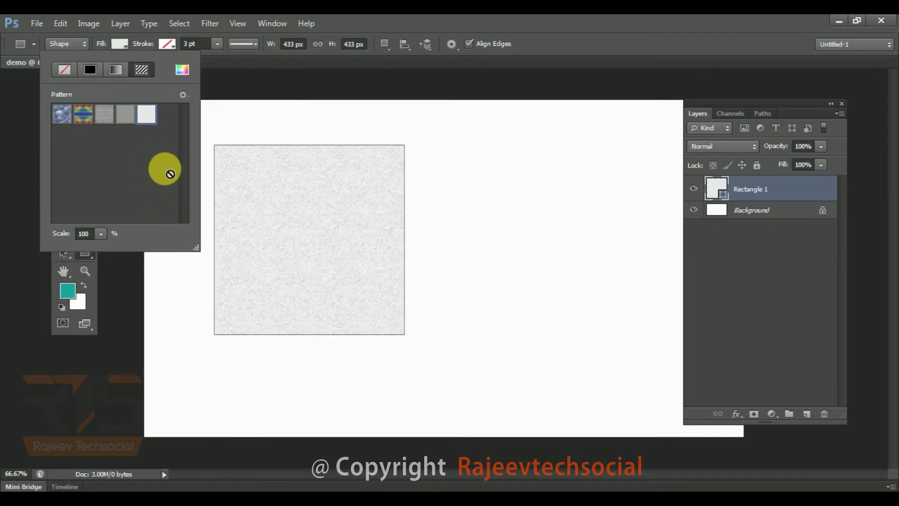
In the Color Picker, try several reds, then shift the hue to a vivid purple.
{"action": "left_click", "coordinate": [186, 75]}
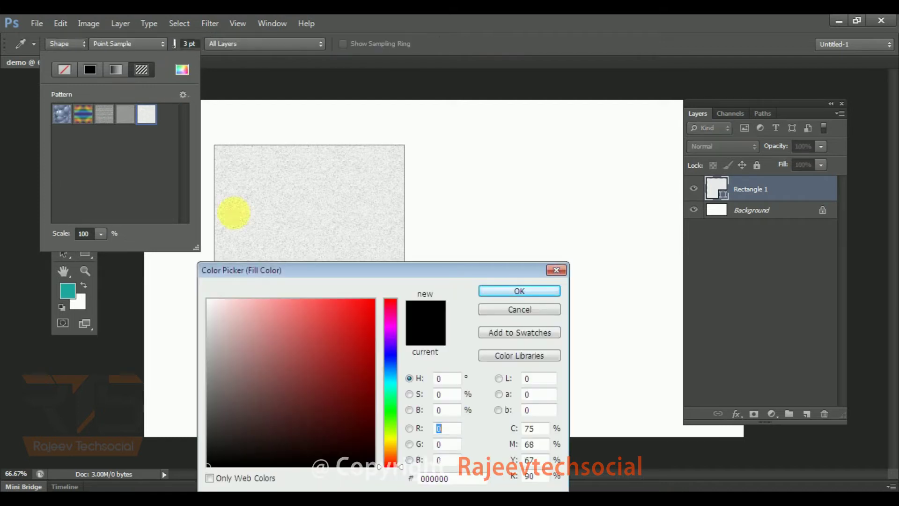
{"action": "left_click_drag", "start_coordinate": [290, 271], "coordinate": [573, 121]}
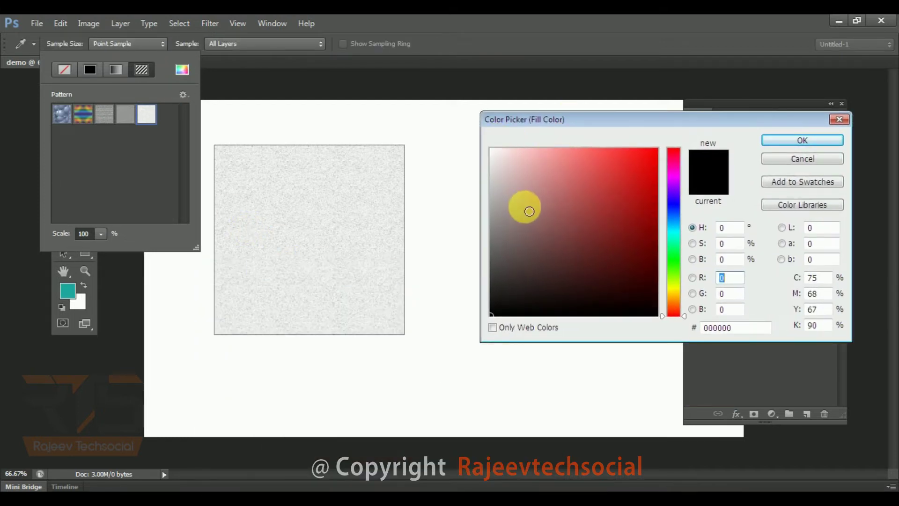
{"action": "left_click", "coordinate": [630, 200]}
{"action": "left_click", "coordinate": [608, 217]}
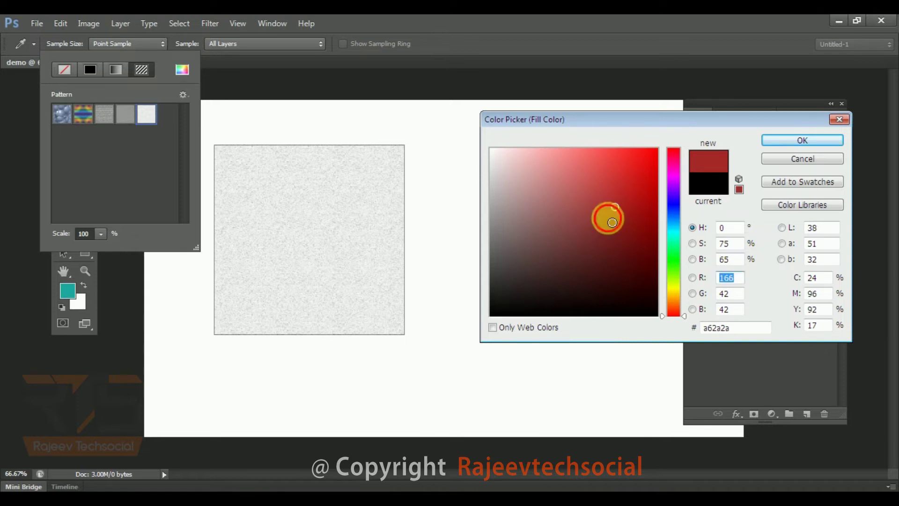
{"action": "left_click", "coordinate": [616, 188]}
{"action": "mouse_move", "coordinate": [674, 245]}
{"action": "left_mouse_down"}
{"action": "mouse_move", "coordinate": [675, 321]}
{"action": "mouse_move", "coordinate": [685, 245]}
{"action": "mouse_move", "coordinate": [675, 182]}
{"action": "left_mouse_up"}
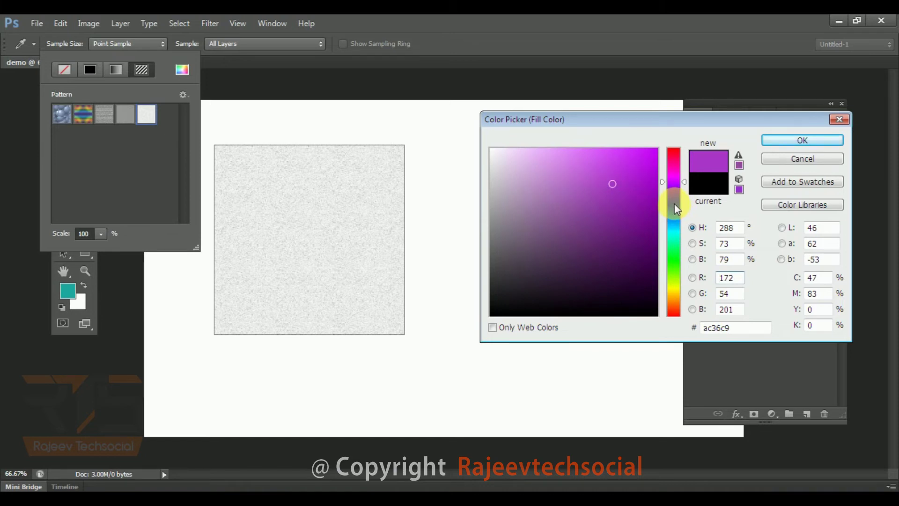
{"action": "mouse_move", "coordinate": [646, 177]}
{"action": "left_mouse_down"}
{"action": "mouse_move", "coordinate": [633, 178]}
{"action": "mouse_move", "coordinate": [647, 181]}
{"action": "left_mouse_up"}
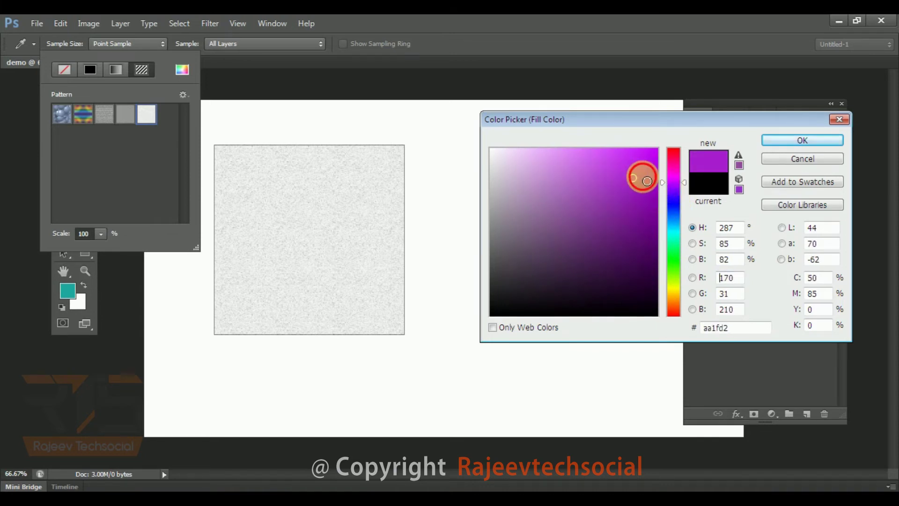
Try web-safe grey 999999, then confirm a light purple as the fill colour.
{"action": "left_click", "coordinate": [493, 327]}
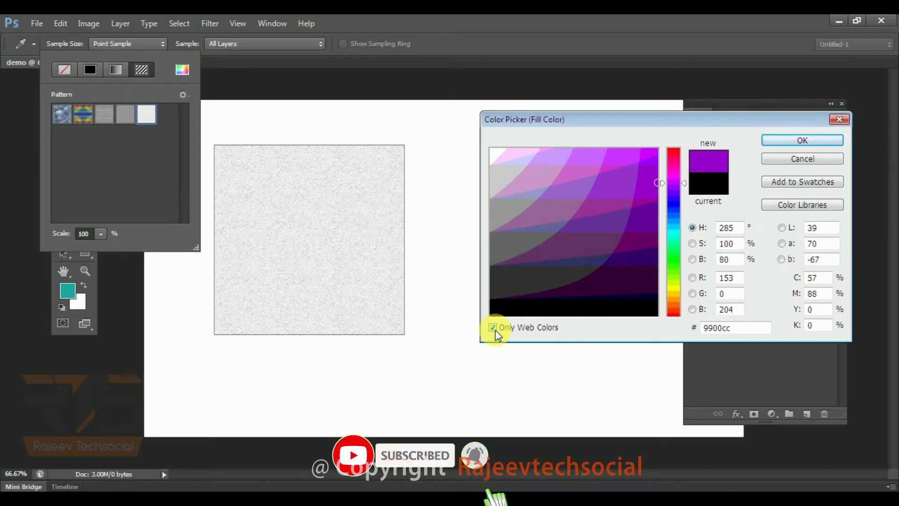
{"action": "left_click", "coordinate": [564, 209]}
{"action": "left_click", "coordinate": [563, 209]}
{"action": "left_click", "coordinate": [610, 204]}
{"action": "left_click", "coordinate": [493, 327]}
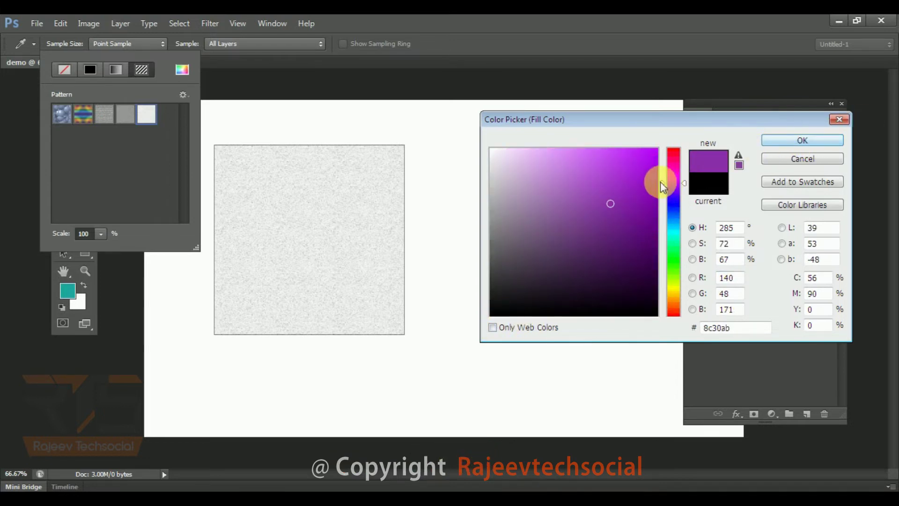
{"action": "left_click", "coordinate": [586, 180]}
{"action": "left_click", "coordinate": [800, 140]}
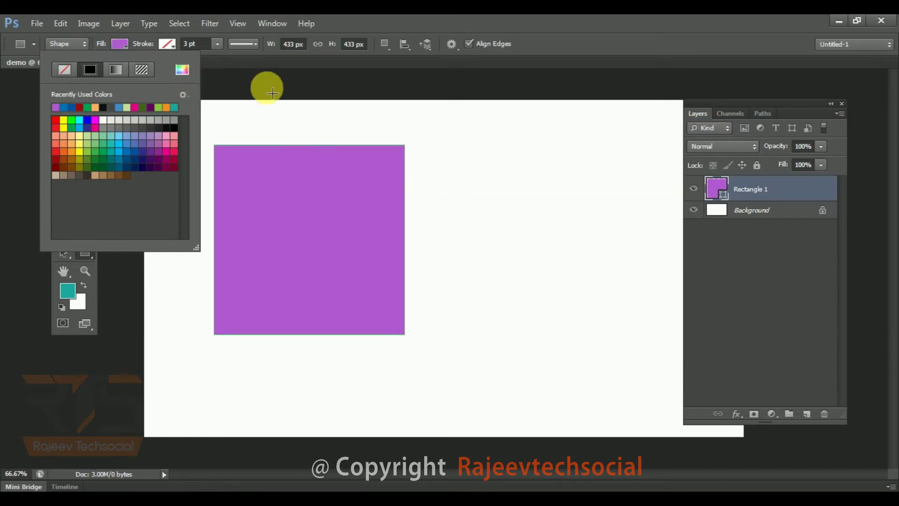
Give the purple rectangle a solid black stroke about 22 pt wide.
{"action": "left_click", "coordinate": [269, 59]}
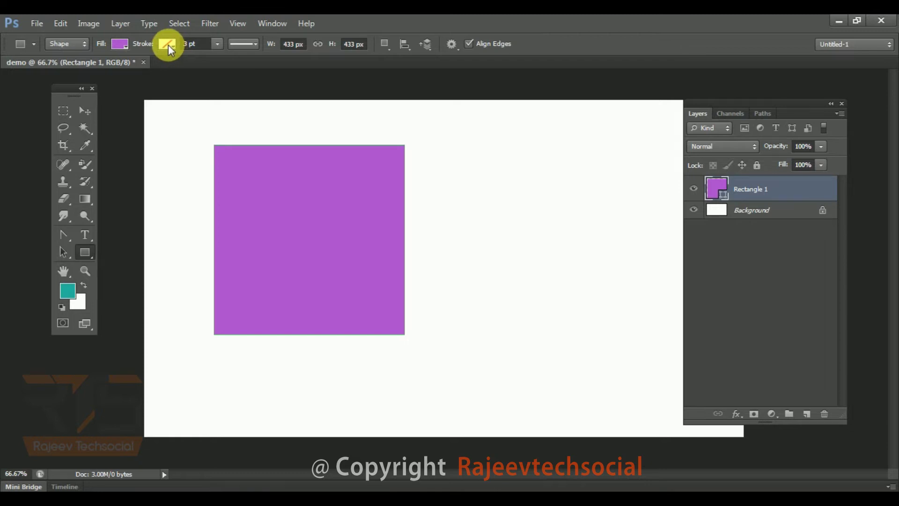
{"action": "left_click", "coordinate": [167, 44]}
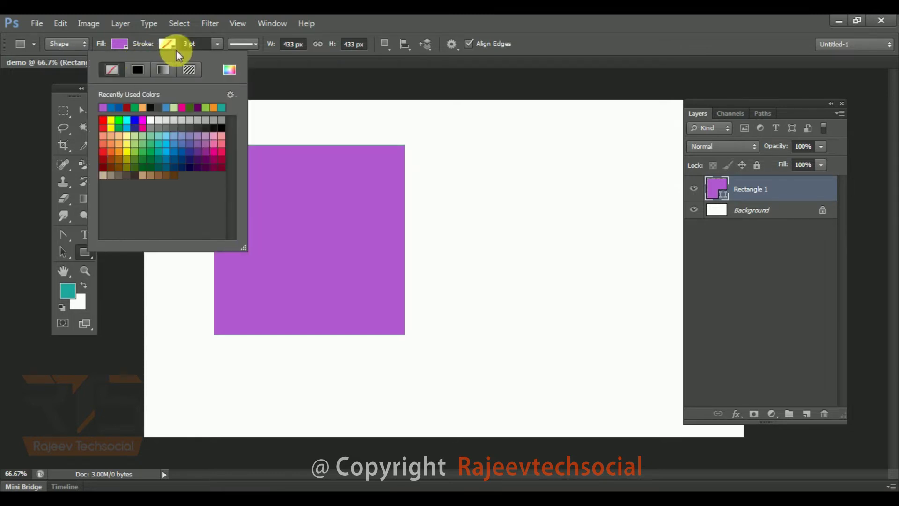
{"action": "left_click", "coordinate": [160, 36]}
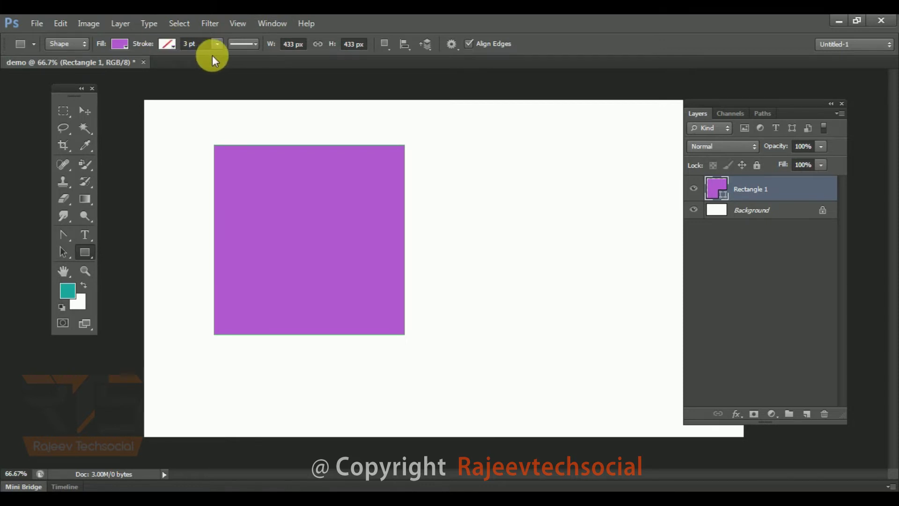
{"action": "left_click", "coordinate": [167, 43]}
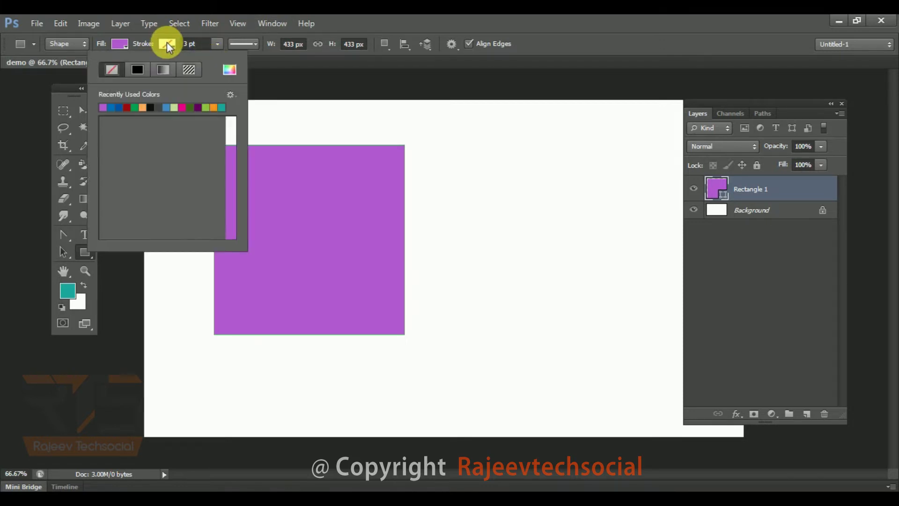
{"action": "left_click", "coordinate": [138, 69]}
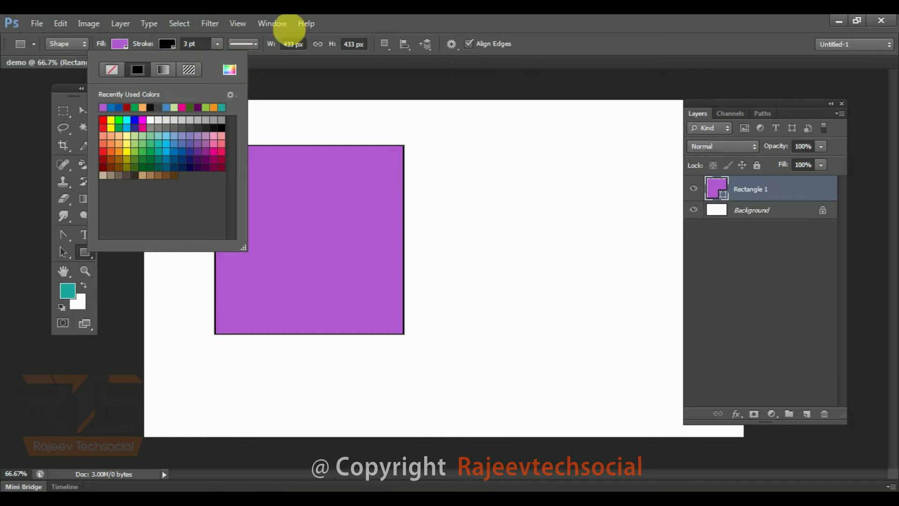
{"action": "left_click", "coordinate": [175, 42]}
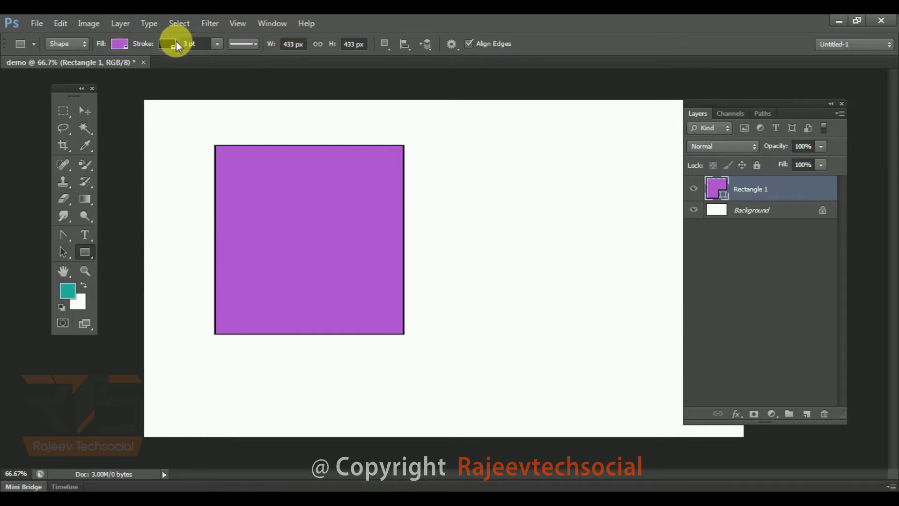
{"action": "left_click", "coordinate": [218, 43]}
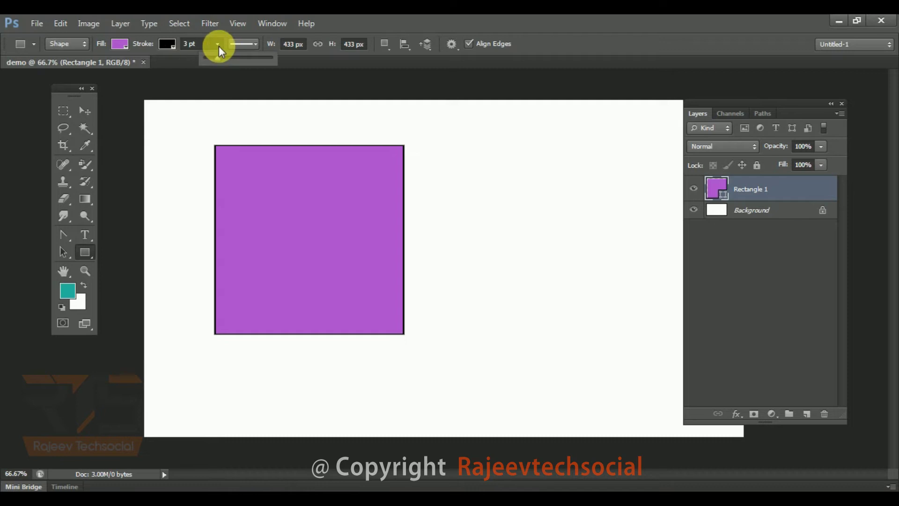
{"action": "left_click_drag", "start_coordinate": [218, 58], "coordinate": [237, 59]}
Briefly remove the square's fill, then fill it with light green.
{"action": "key", "text": "Return"}
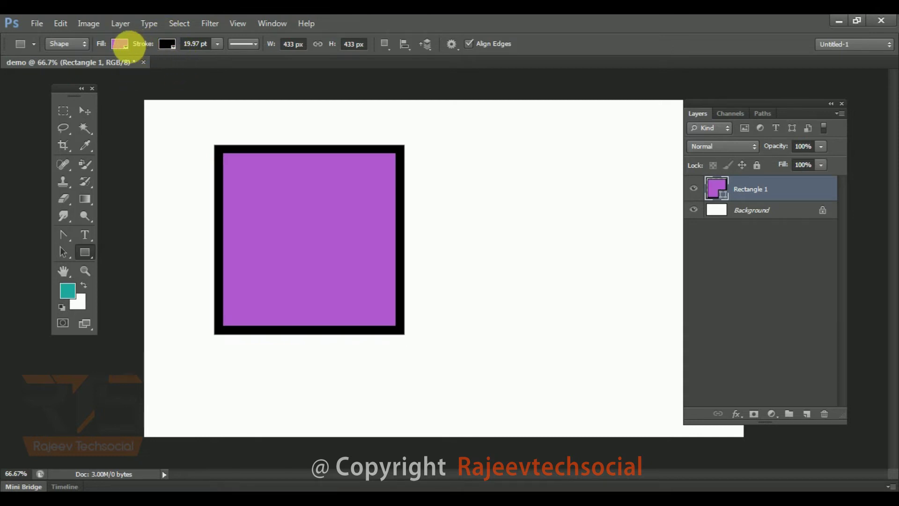
{"action": "left_click", "coordinate": [119, 44]}
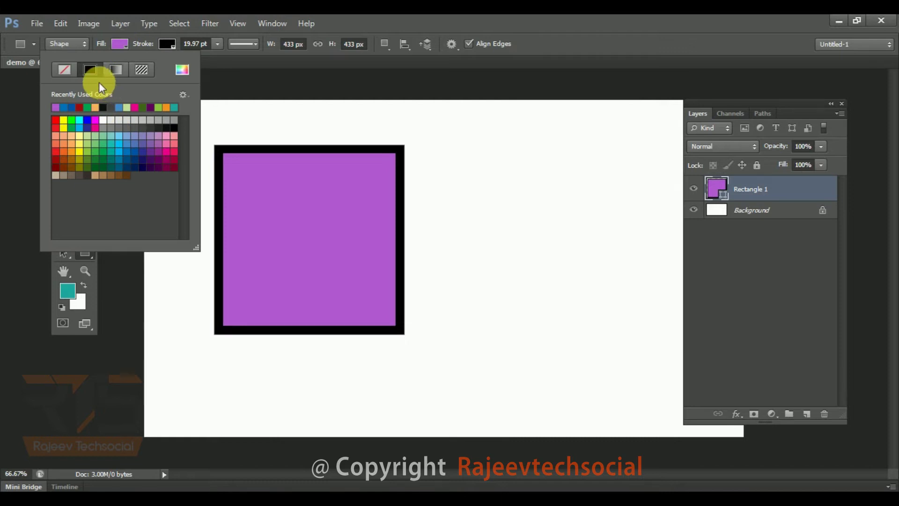
{"action": "left_click", "coordinate": [65, 70]}
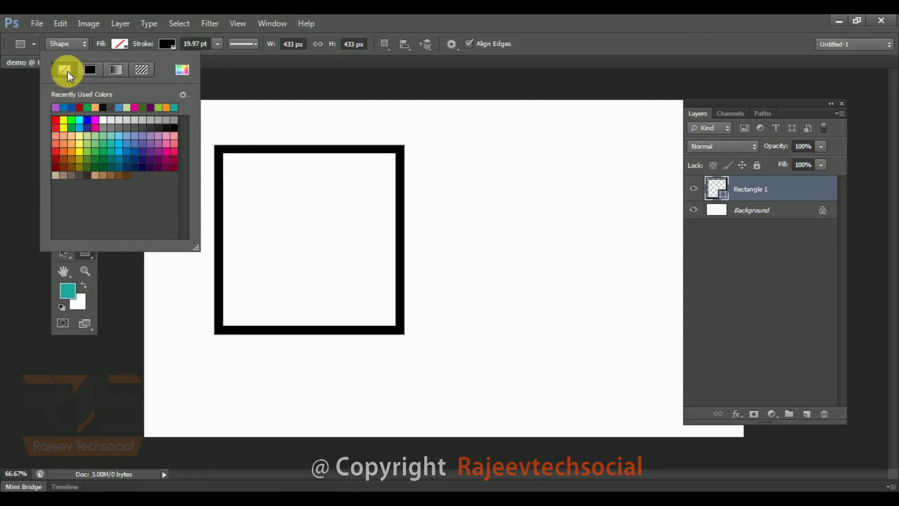
{"action": "left_click", "coordinate": [125, 43]}
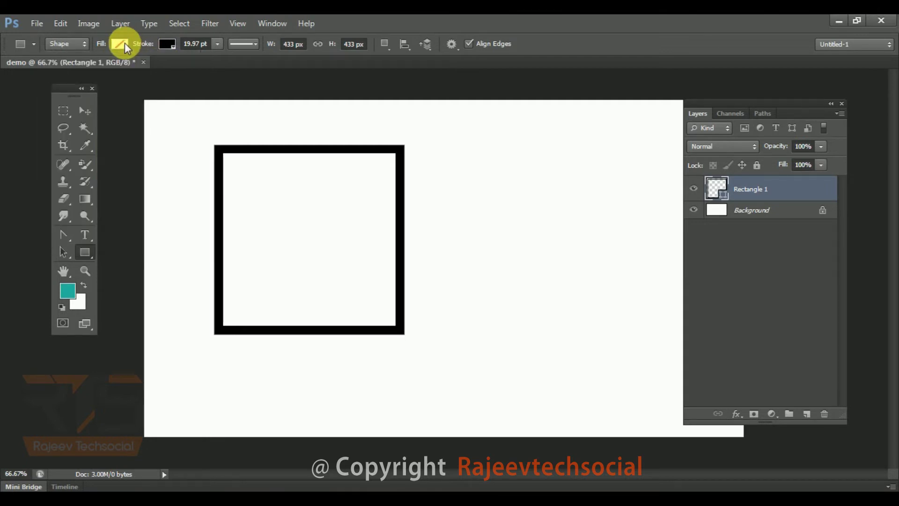
{"action": "left_click", "coordinate": [88, 146]}
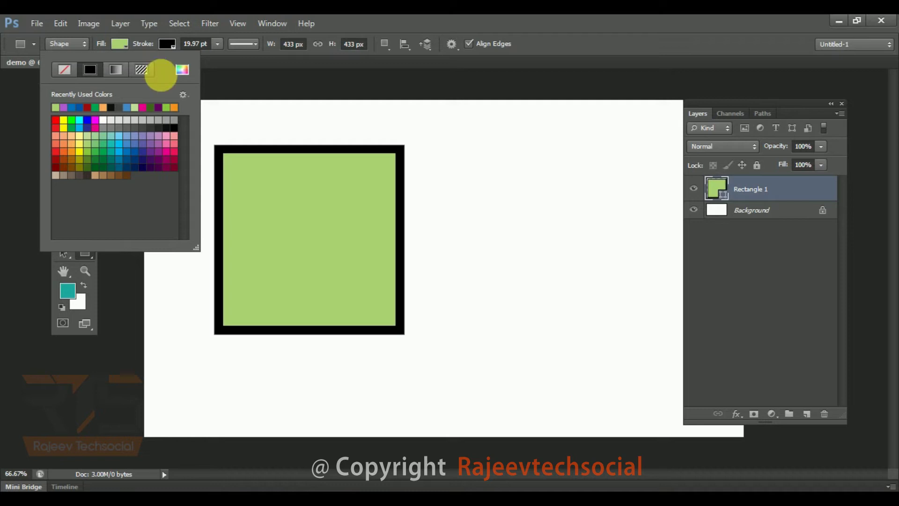
{"action": "left_click", "coordinate": [173, 42]}
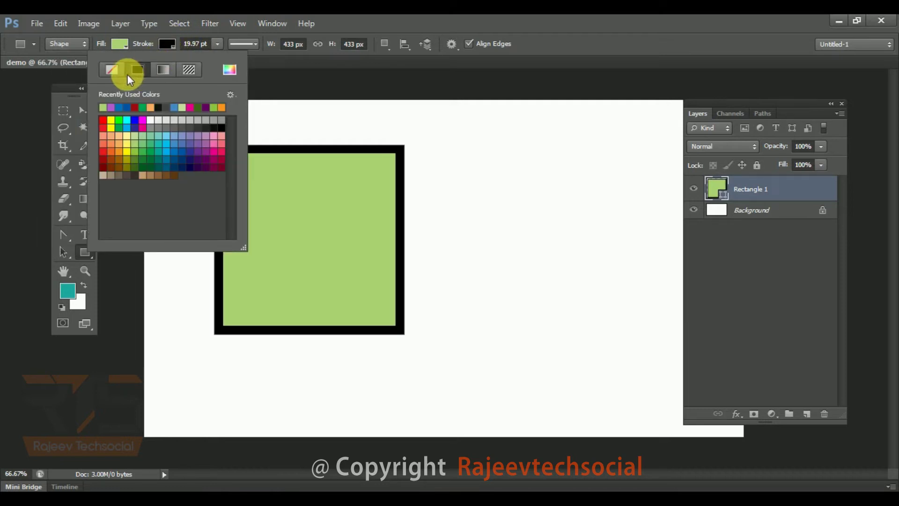
Try no stroke, solid black, teal and several gradients on the square's border.
{"action": "left_click", "coordinate": [111, 70]}
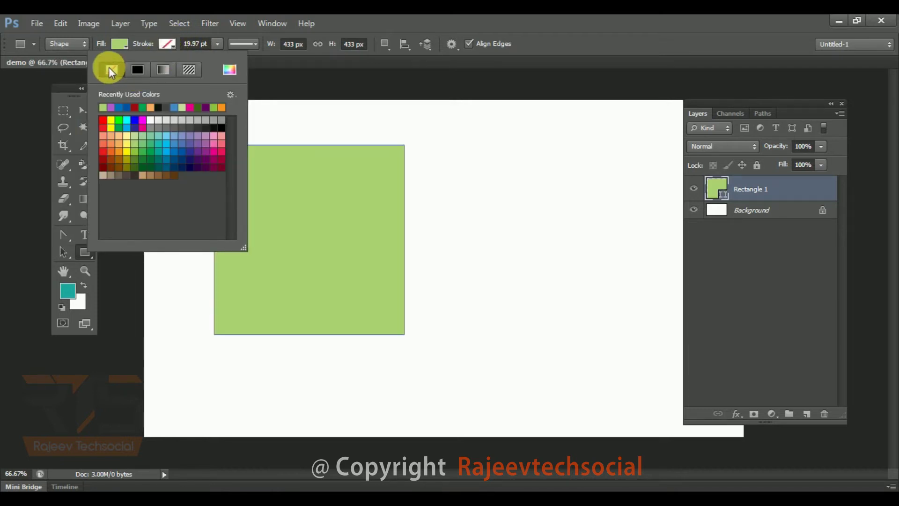
{"action": "left_click", "coordinate": [137, 71]}
{"action": "left_click", "coordinate": [162, 69]}
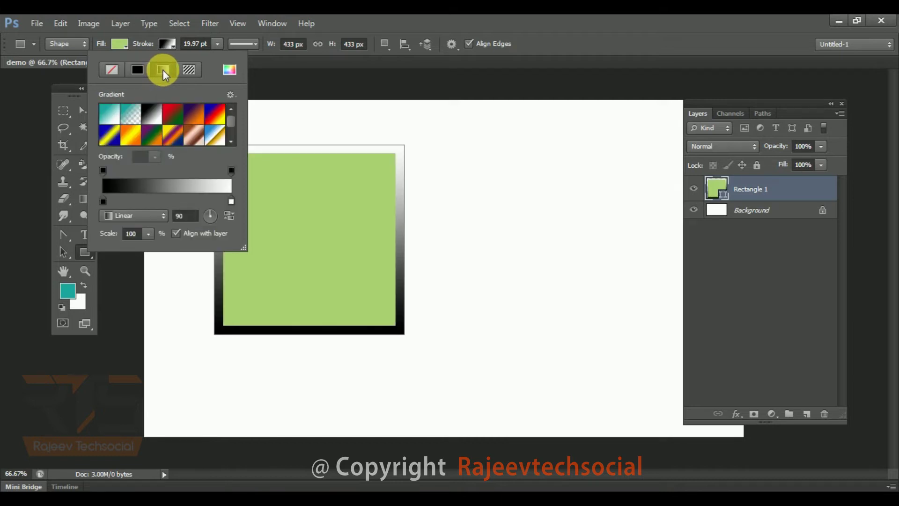
{"action": "left_click", "coordinate": [137, 70]}
{"action": "left_click", "coordinate": [174, 165]}
{"action": "left_click", "coordinate": [162, 69]}
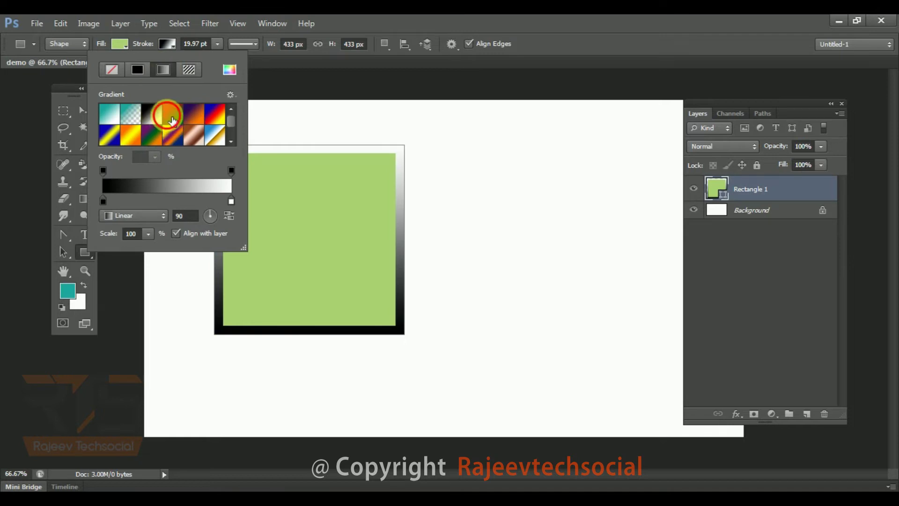
{"action": "left_click", "coordinate": [172, 121]}
{"action": "left_click", "coordinate": [151, 115]}
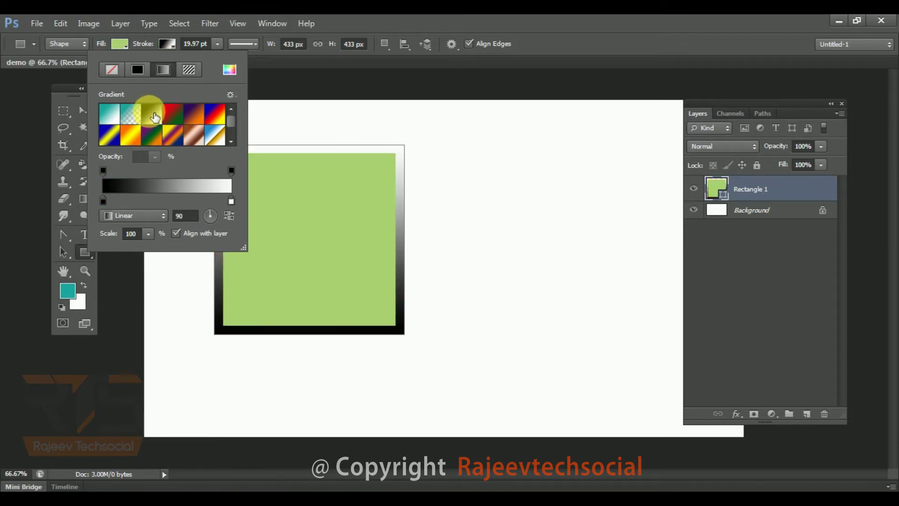
{"action": "left_click", "coordinate": [118, 113]}
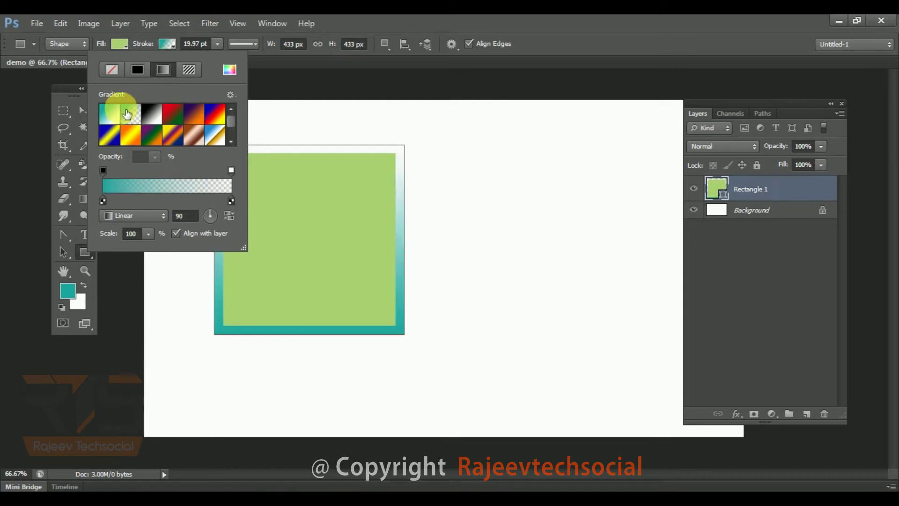
Switch the border to a pattern and open the pattern Preset Manager.
{"action": "left_click", "coordinate": [188, 69]}
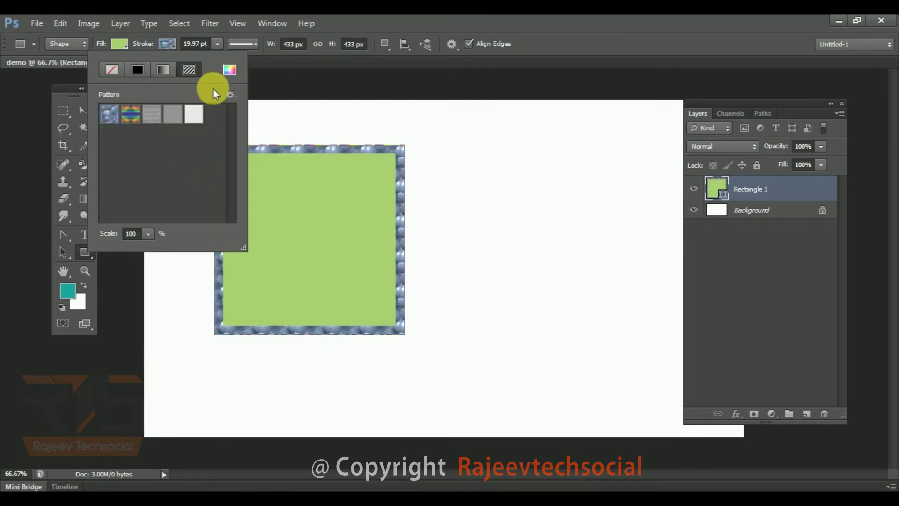
{"action": "left_click", "coordinate": [231, 94]}
{"action": "left_click", "coordinate": [280, 256]}
Browse the Contour and Pattern presets in the Preset Manager, then close it.
{"action": "left_click", "coordinate": [417, 111]}
{"action": "left_click", "coordinate": [372, 179]}
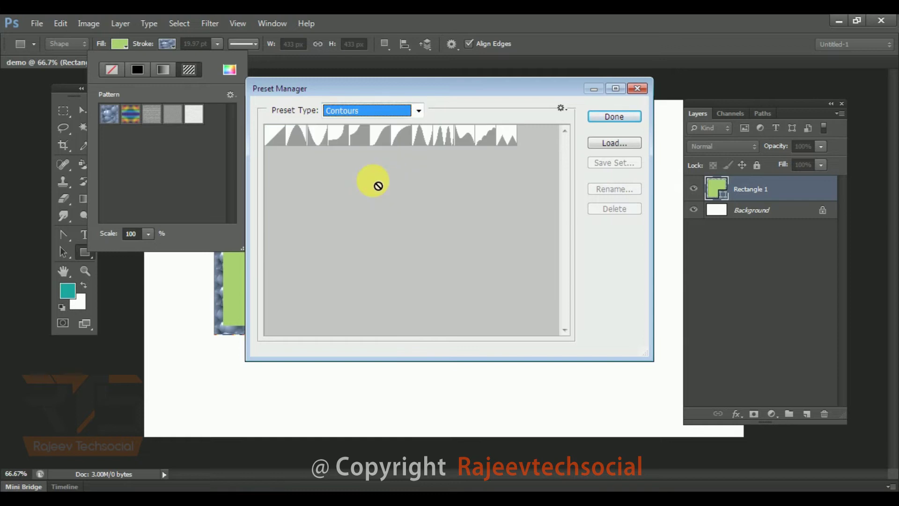
{"action": "left_click", "coordinate": [416, 112]}
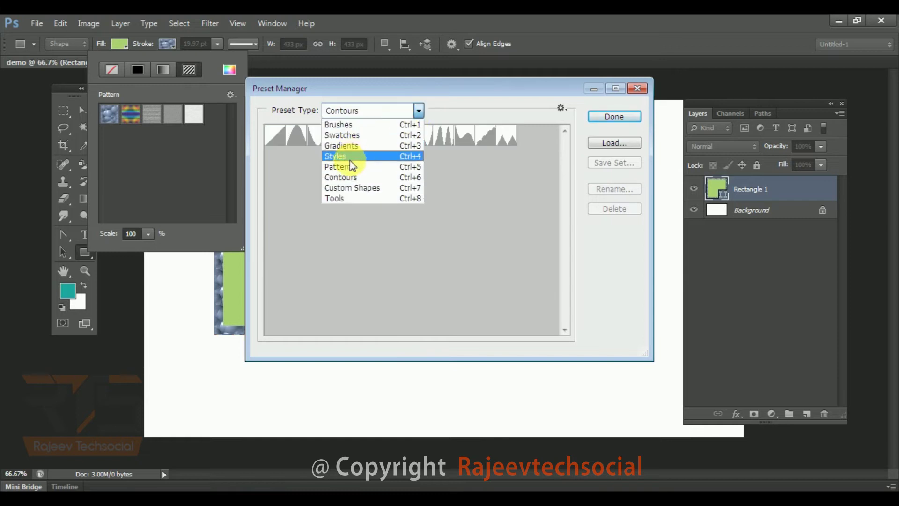
{"action": "left_click", "coordinate": [347, 167]}
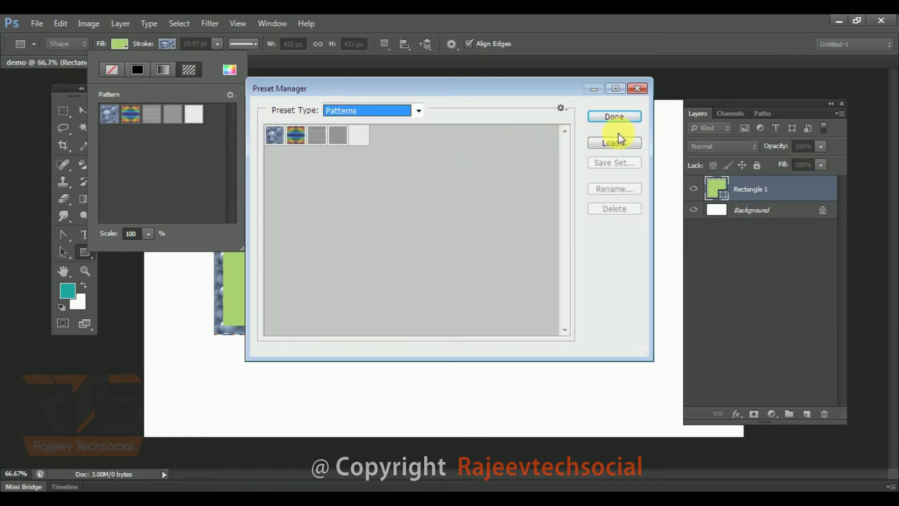
{"action": "left_click", "coordinate": [614, 116]}
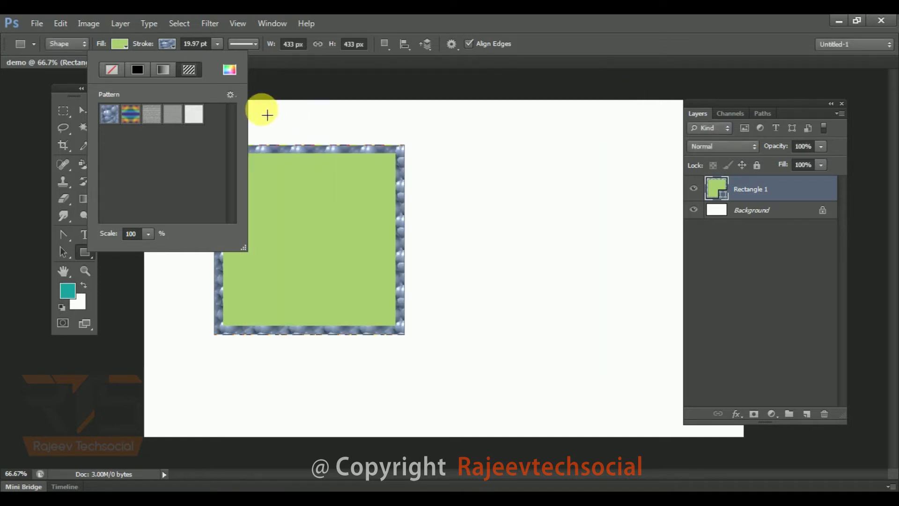
{"action": "left_click", "coordinate": [230, 95]}
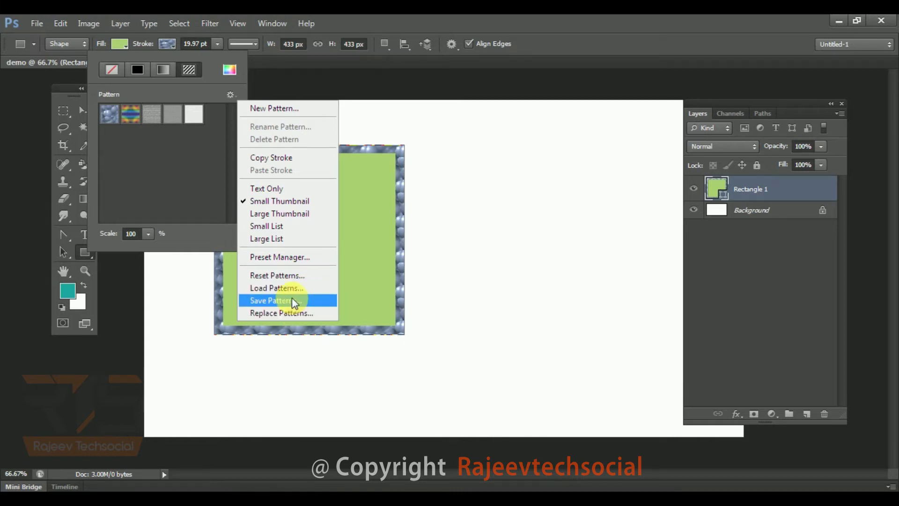
{"action": "left_click", "coordinate": [190, 195]}
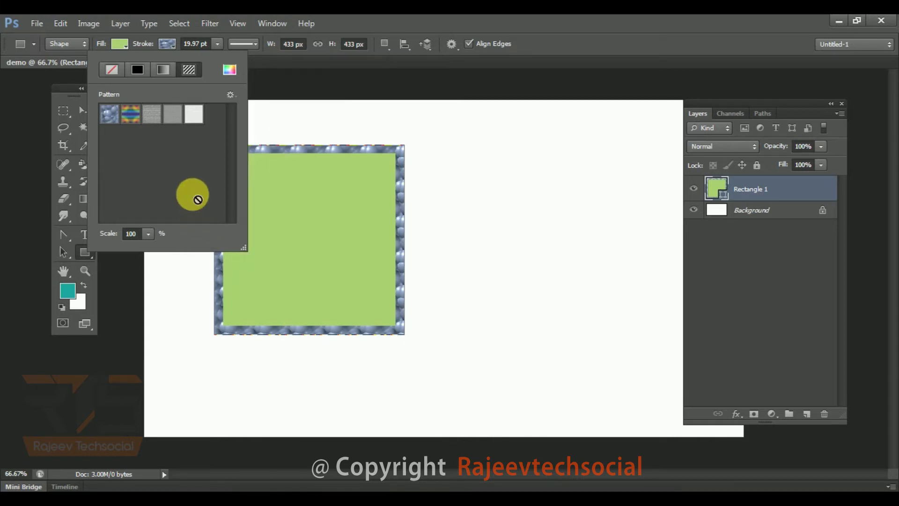
Try grey textured and white speckled patterns on the square's border.
{"action": "left_click", "coordinate": [191, 114]}
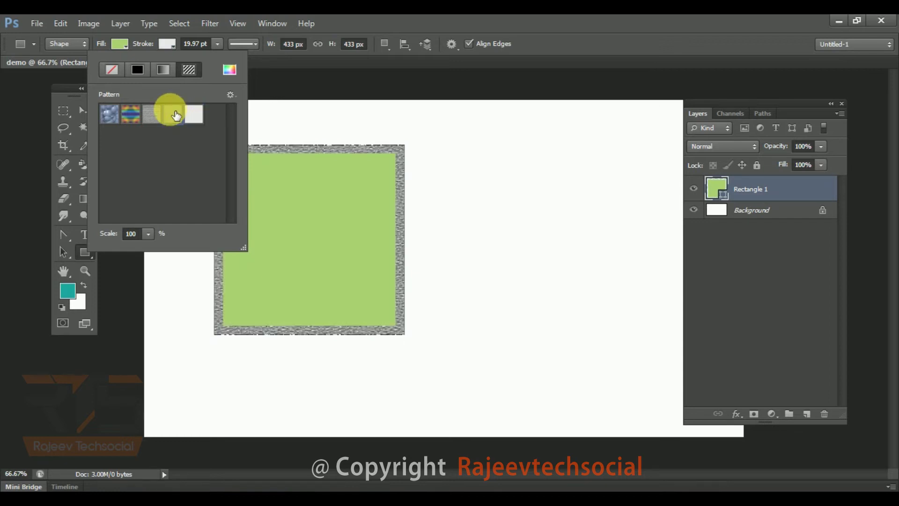
{"action": "left_click", "coordinate": [159, 122]}
{"action": "left_click", "coordinate": [195, 115]}
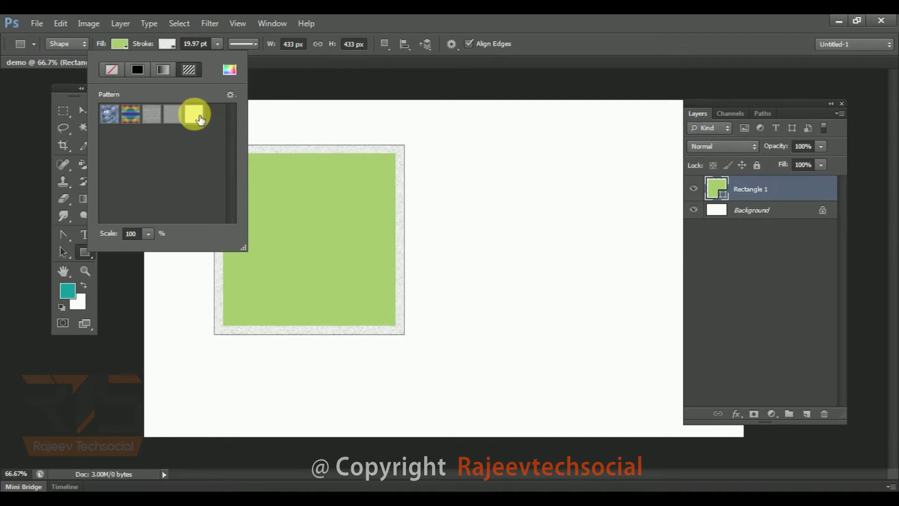
{"action": "left_click_drag", "start_coordinate": [200, 119], "coordinate": [210, 128]}
Briefly make the border dark red, then return it to the light white pattern.
{"action": "left_click", "coordinate": [236, 77]}
{"action": "left_click", "coordinate": [518, 204]}
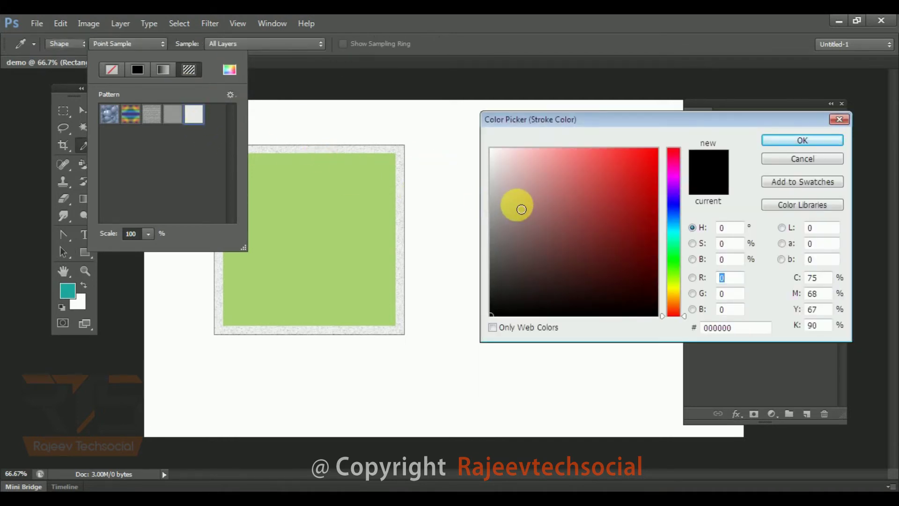
{"action": "left_click", "coordinate": [618, 203]}
{"action": "left_click", "coordinate": [802, 141]}
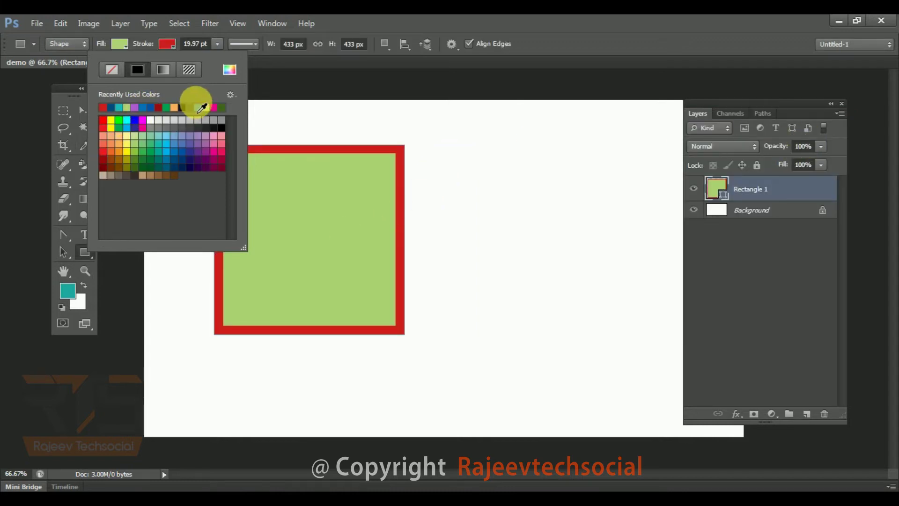
{"action": "left_click", "coordinate": [186, 71]}
{"action": "left_click", "coordinate": [169, 115]}
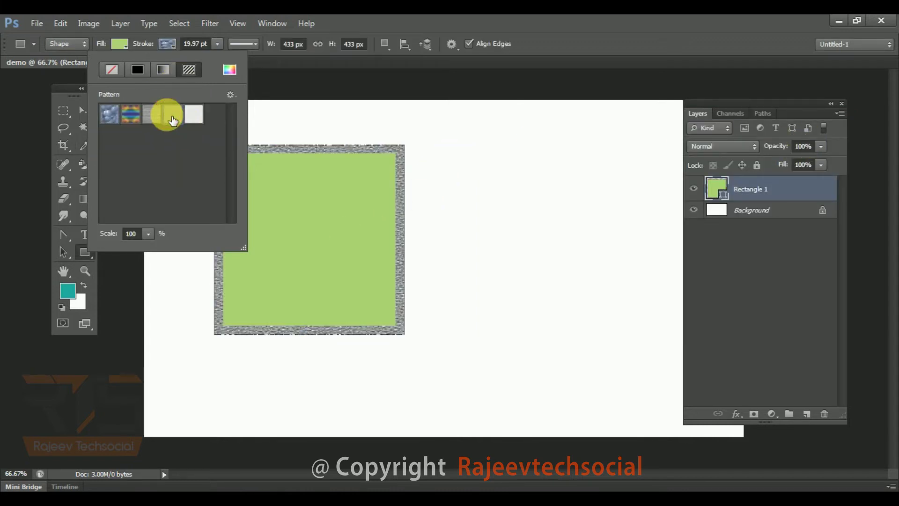
{"action": "left_click", "coordinate": [190, 119]}
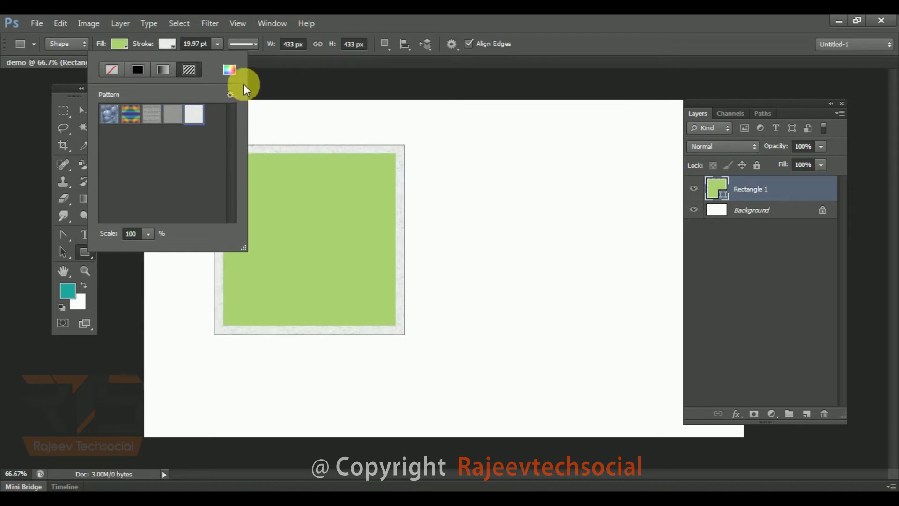
Thin the square's border to 7.84 pt.
{"action": "left_click", "coordinate": [218, 44]}
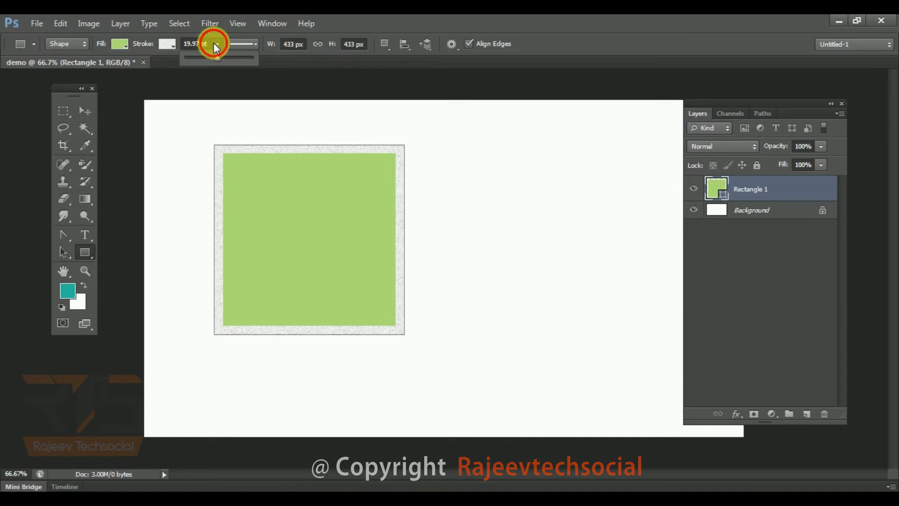
{"action": "mouse_move", "coordinate": [216, 57]}
{"action": "left_mouse_down"}
{"action": "mouse_move", "coordinate": [188, 60]}
{"action": "mouse_move", "coordinate": [217, 66]}
{"action": "left_mouse_up"}
{"action": "left_click", "coordinate": [198, 59]}
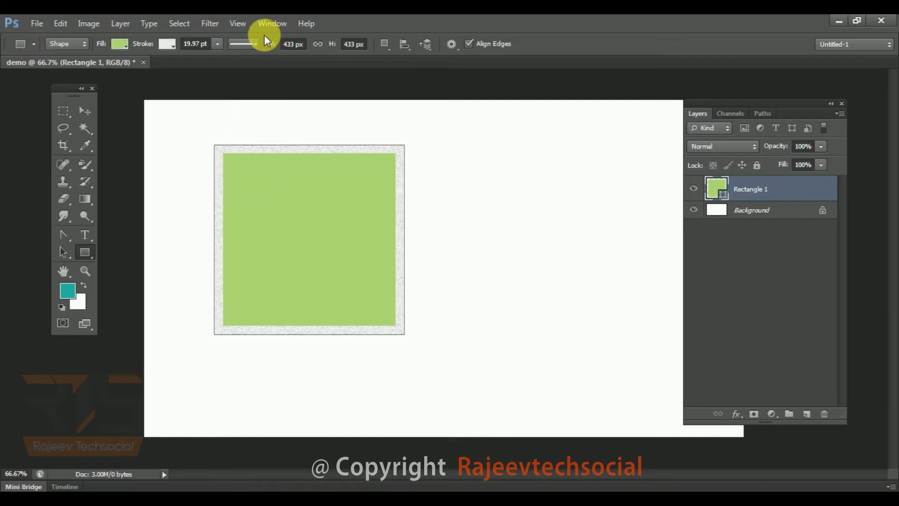
Try dotted, dashed and solid line styles, settling on a dashed border.
{"action": "left_click", "coordinate": [248, 44]}
{"action": "left_click", "coordinate": [253, 121]}
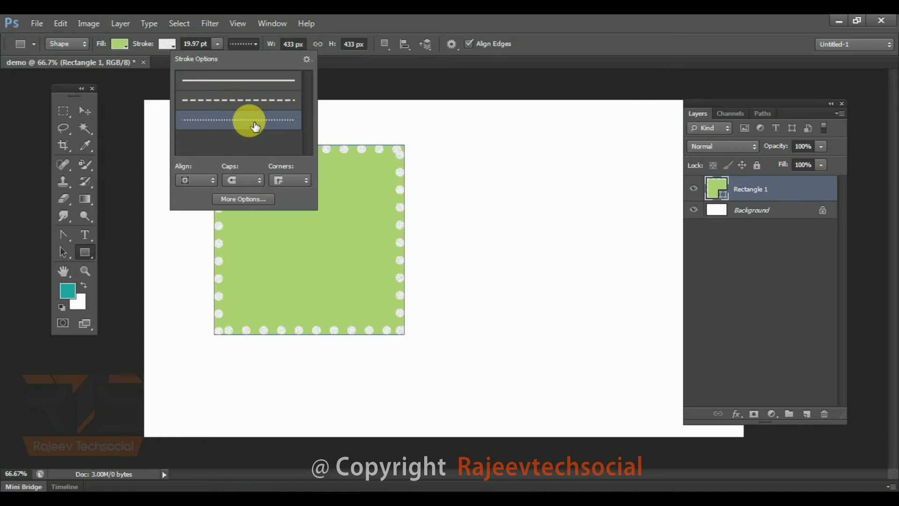
{"action": "left_click", "coordinate": [241, 97]}
{"action": "left_click", "coordinate": [244, 82]}
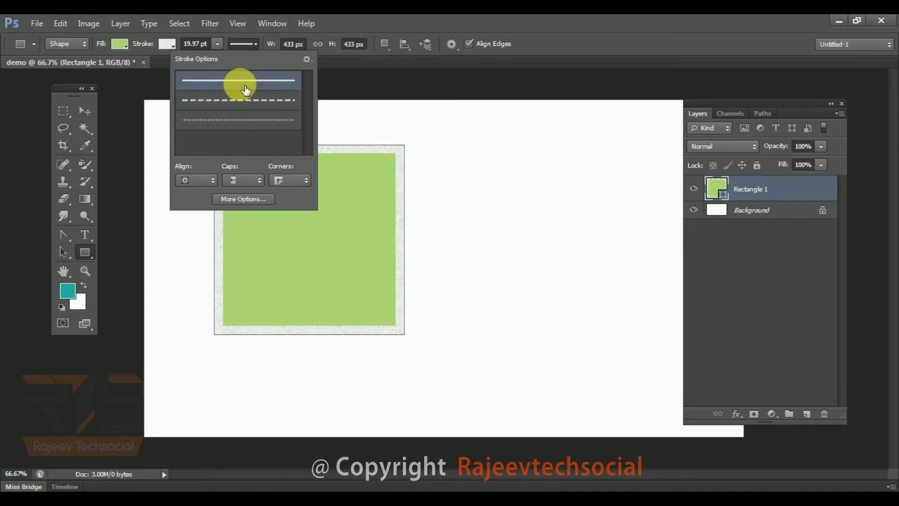
{"action": "left_click", "coordinate": [307, 60]}
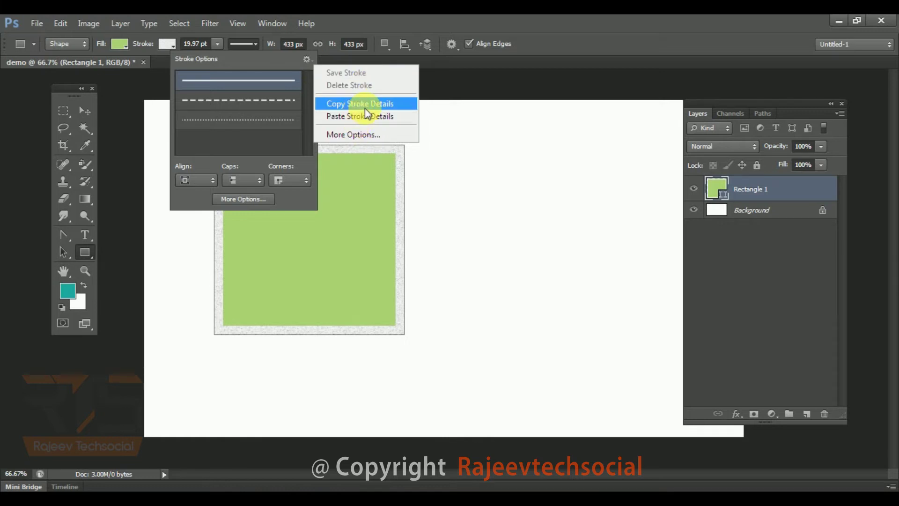
{"action": "left_click", "coordinate": [245, 91]}
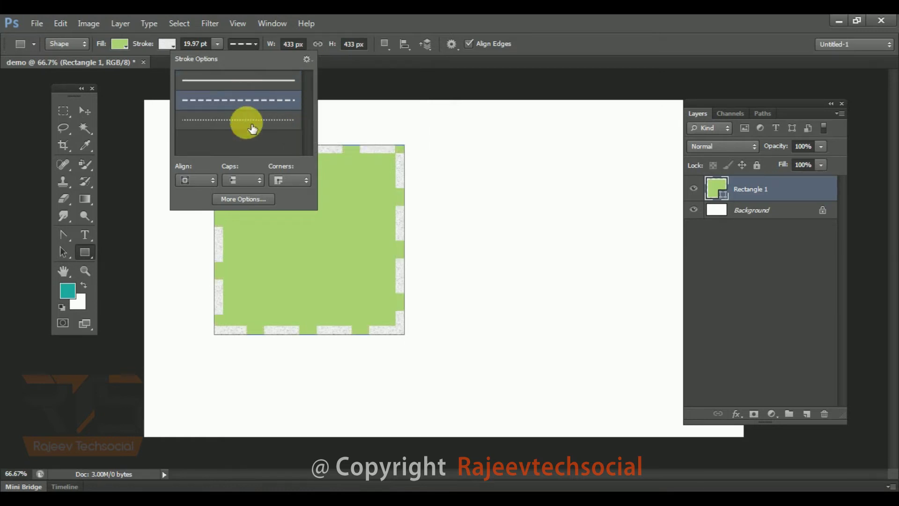
{"action": "left_click", "coordinate": [245, 120]}
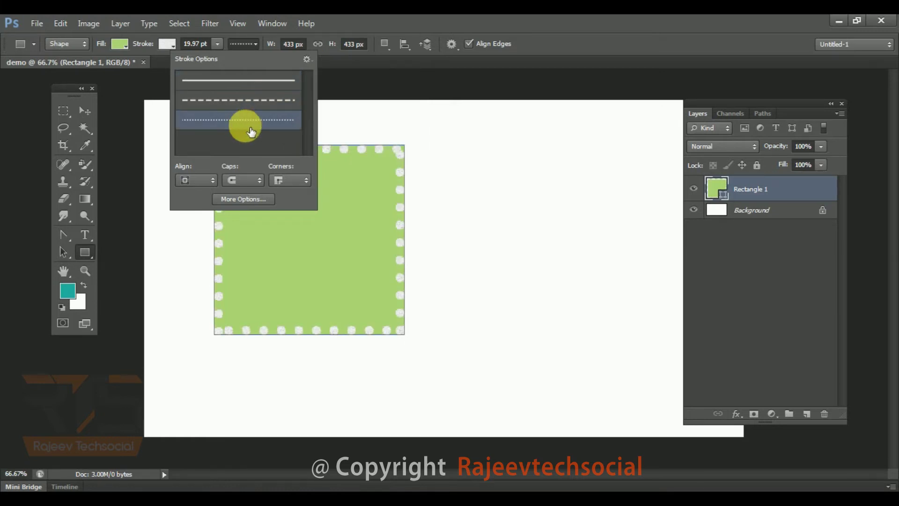
{"action": "left_click", "coordinate": [241, 99]}
{"action": "left_click", "coordinate": [351, 23]}
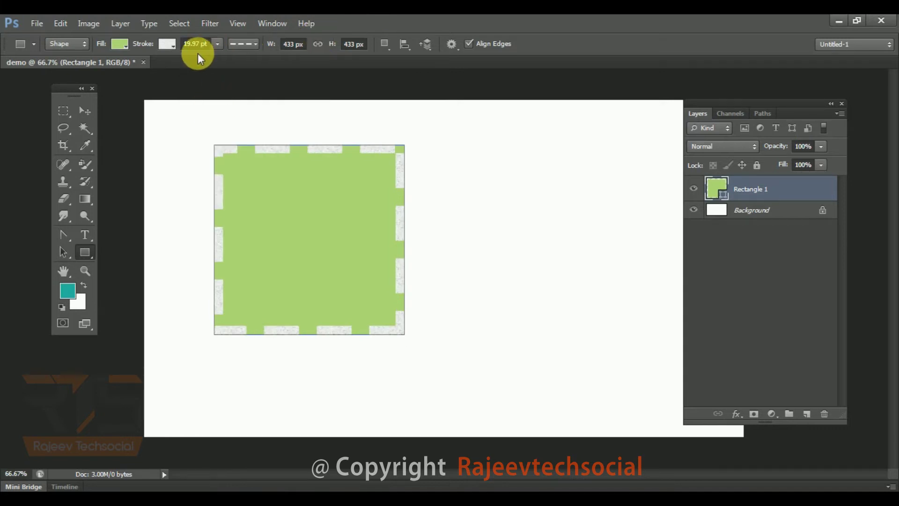
Set the rectangle's width to 510 px, then widen it further to 552 × 506 px.
{"action": "left_click", "coordinate": [294, 44]}
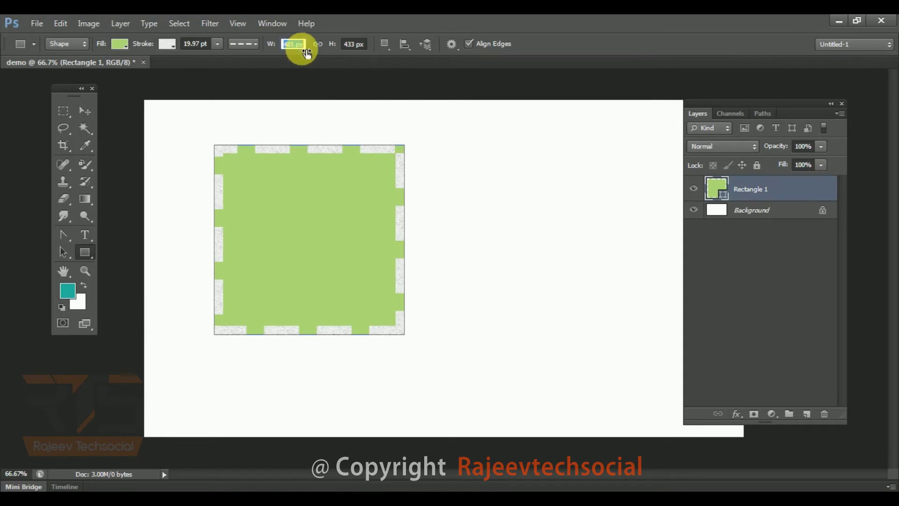
{"action": "type", "text": "510"}
{"action": "key", "text": "Return"}
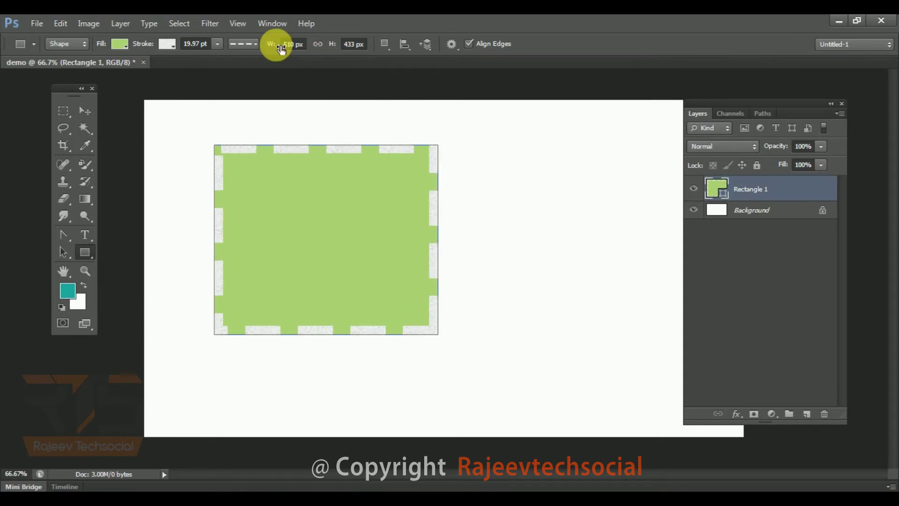
{"action": "left_click_drag", "start_coordinate": [278, 49], "coordinate": [361, 46]}
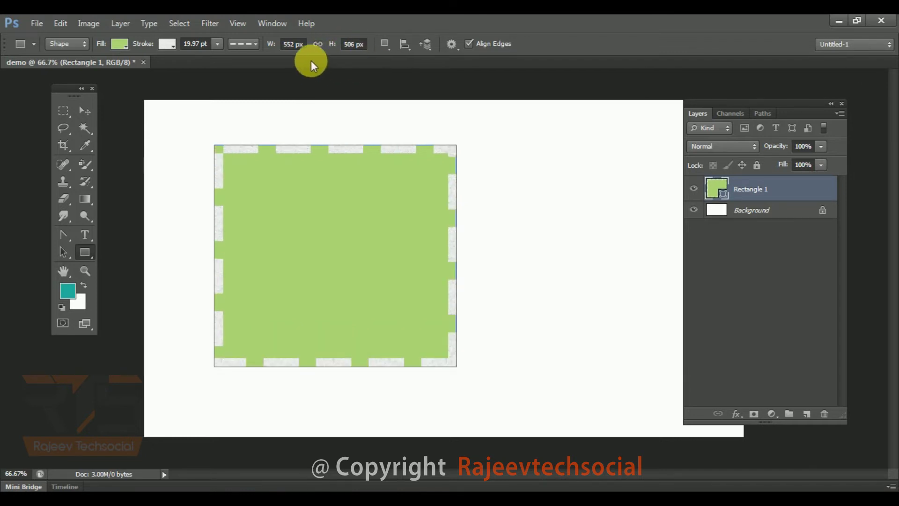
Briefly remove the stroke, then give the rectangle a solid yellow stroke.
{"action": "left_click", "coordinate": [162, 44]}
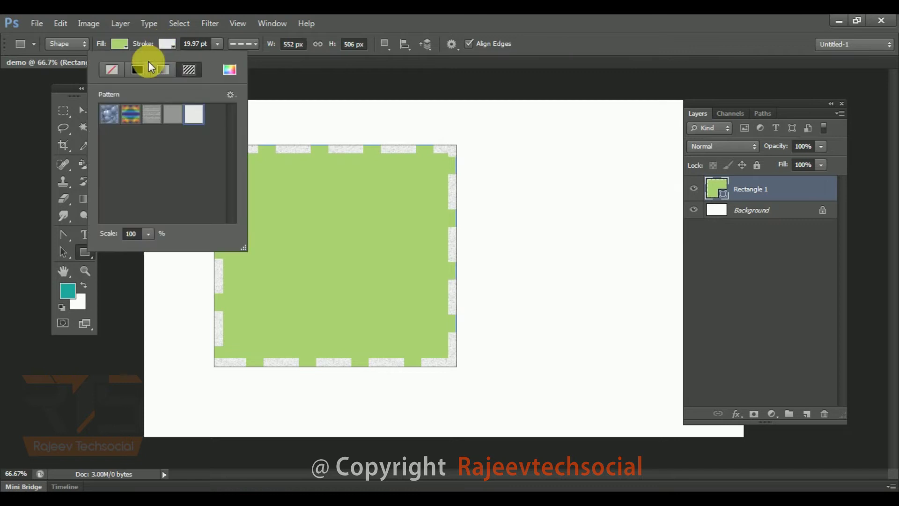
{"action": "left_click", "coordinate": [113, 70]}
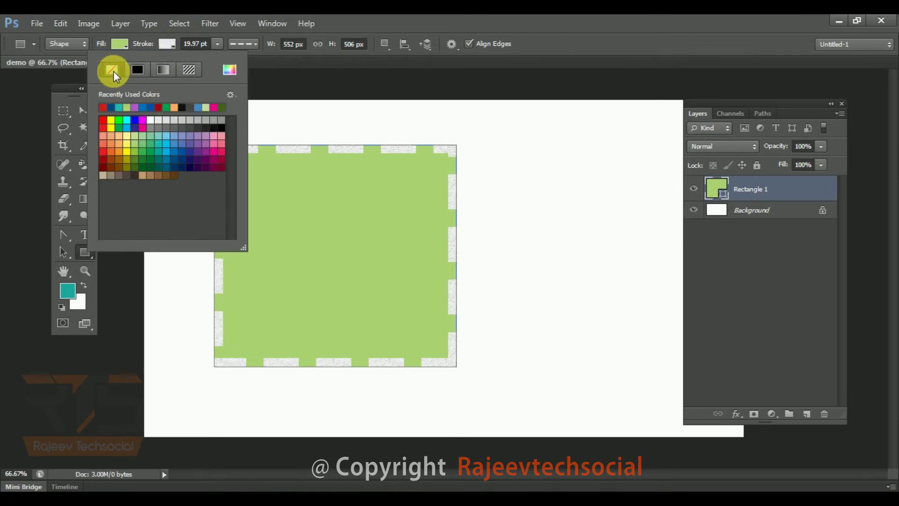
{"action": "left_click", "coordinate": [487, 21]}
{"action": "left_click", "coordinate": [166, 44]}
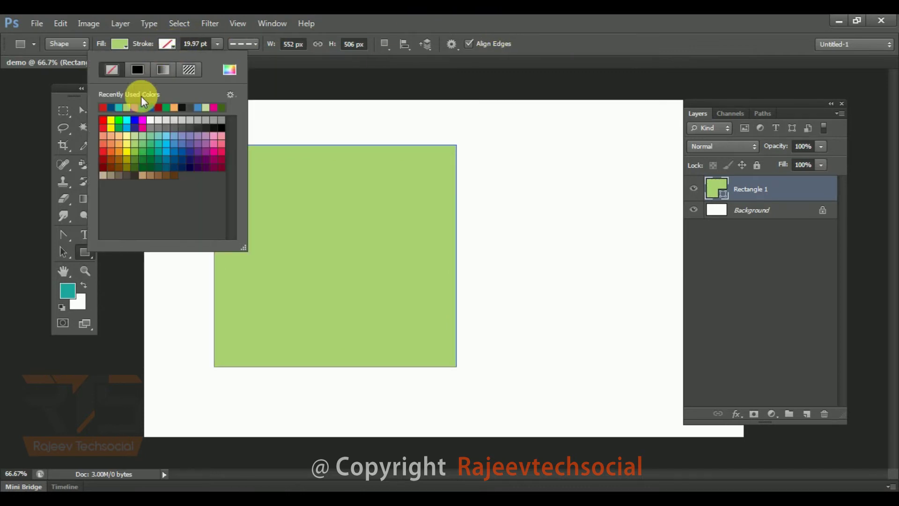
{"action": "left_click", "coordinate": [136, 73]}
{"action": "left_click", "coordinate": [120, 136]}
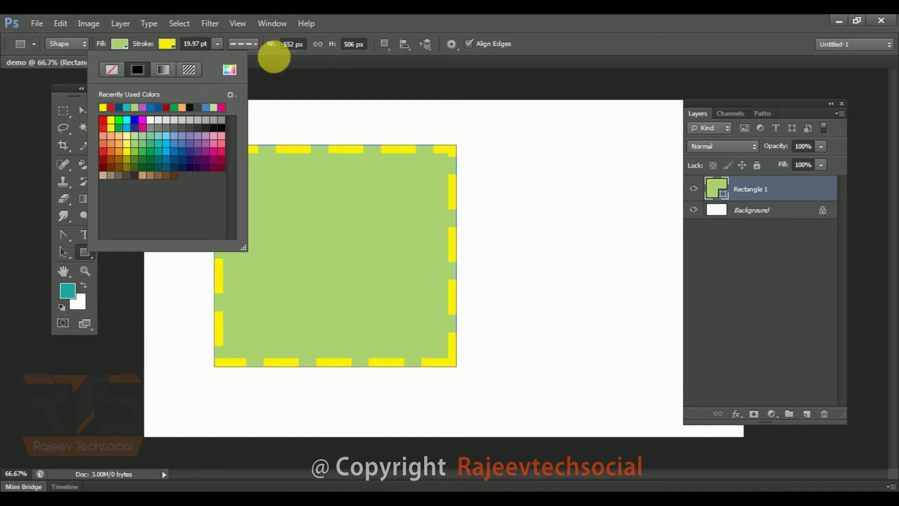
Make the stroke a continuous solid line and change its colour to green.
{"action": "left_click", "coordinate": [233, 44]}
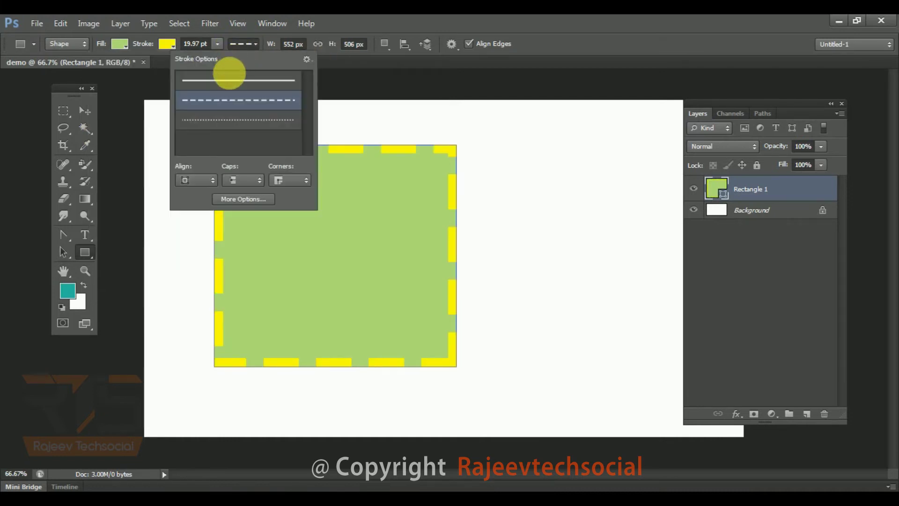
{"action": "left_click", "coordinate": [231, 80]}
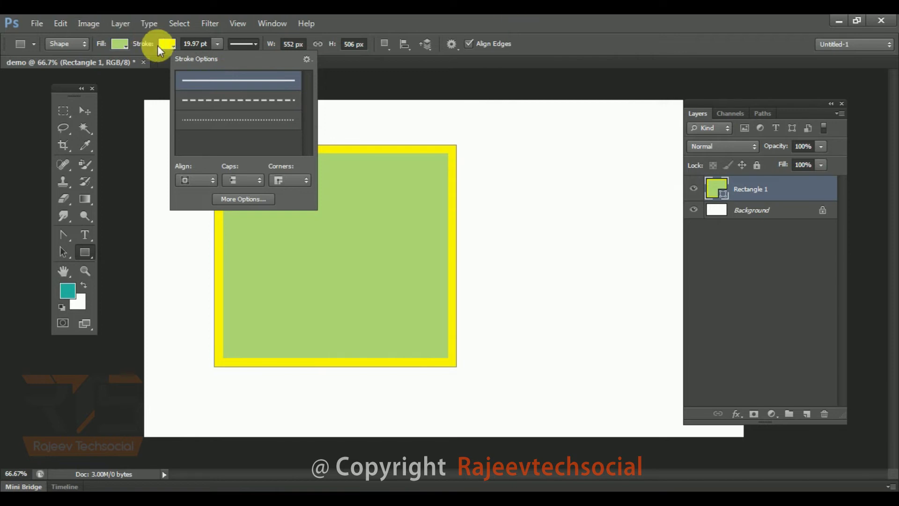
{"action": "left_click", "coordinate": [164, 44]}
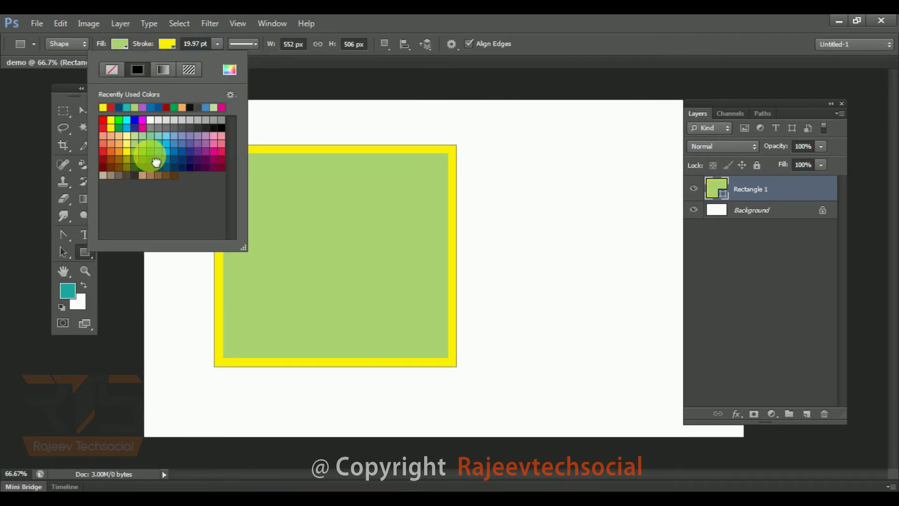
{"action": "left_click", "coordinate": [155, 162]}
{"action": "left_click", "coordinate": [465, 35]}
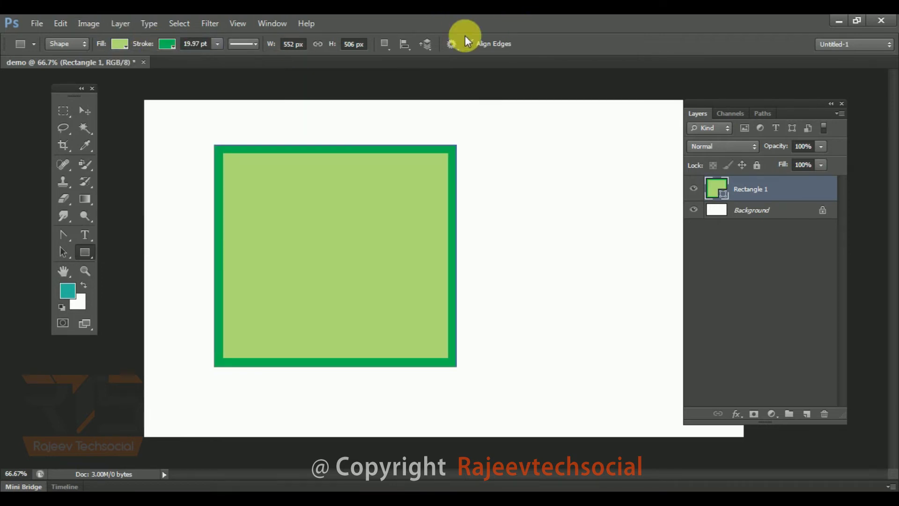
Set Path Operations to Combine Shapes and add a rectangle overlapping the square's lower right.
{"action": "left_click", "coordinate": [386, 47]}
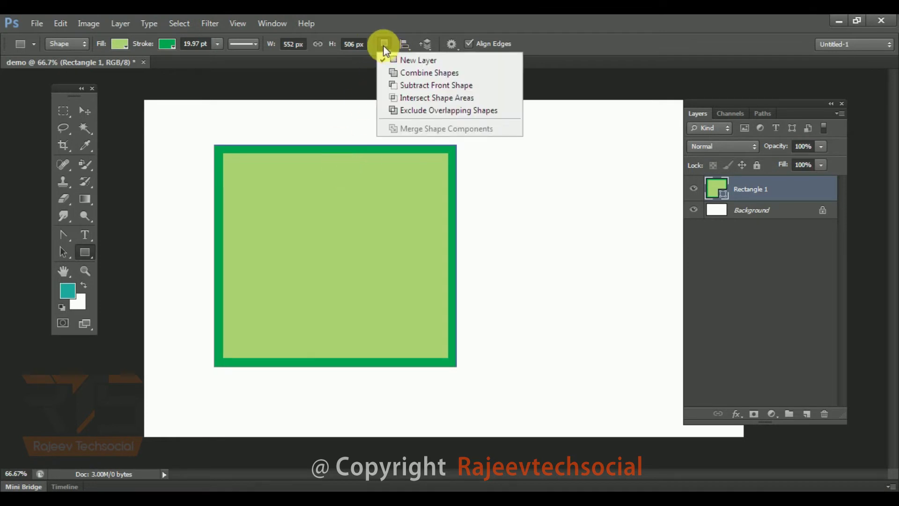
{"action": "left_click", "coordinate": [416, 73]}
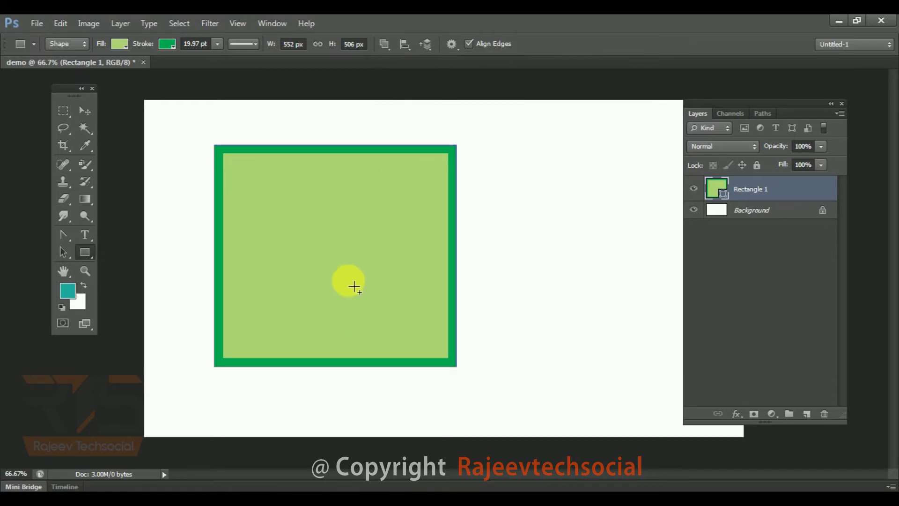
{"action": "left_click_drag", "start_coordinate": [351, 245], "coordinate": [547, 439]}
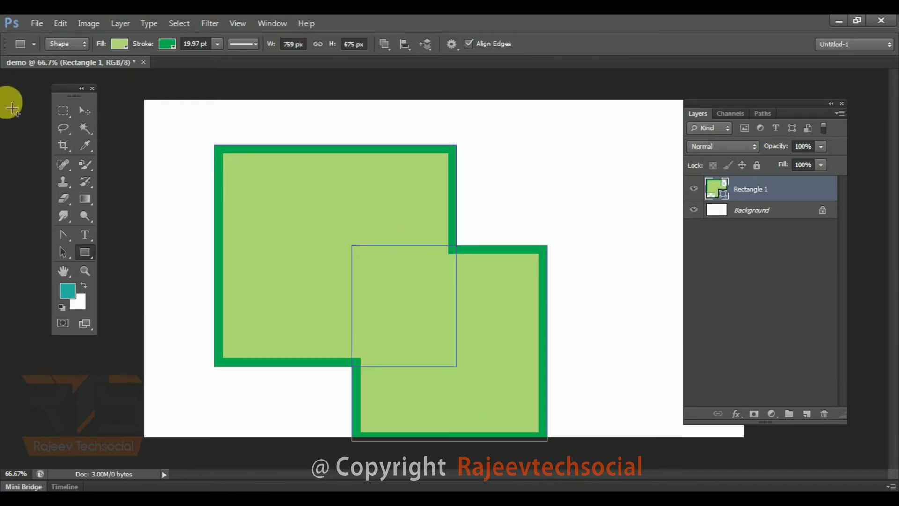
{"action": "left_click", "coordinate": [84, 111]}
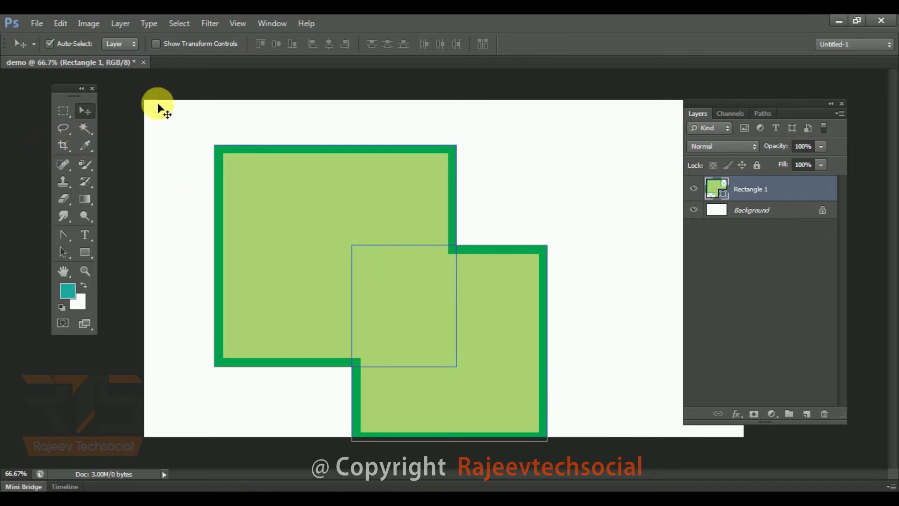
{"action": "left_click", "coordinate": [86, 253]}
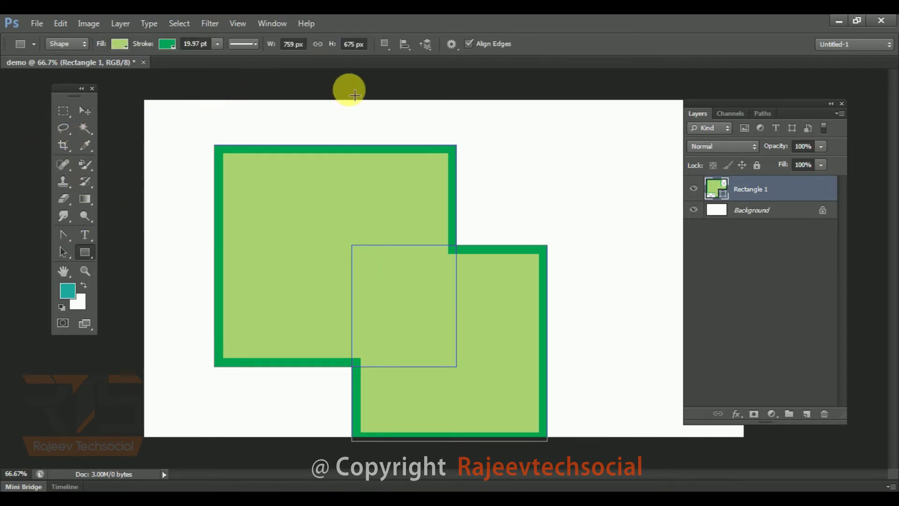
Combine more rectangles at the top, upper right, lower right, lower left and top left, then undo.
{"action": "left_click", "coordinate": [390, 43]}
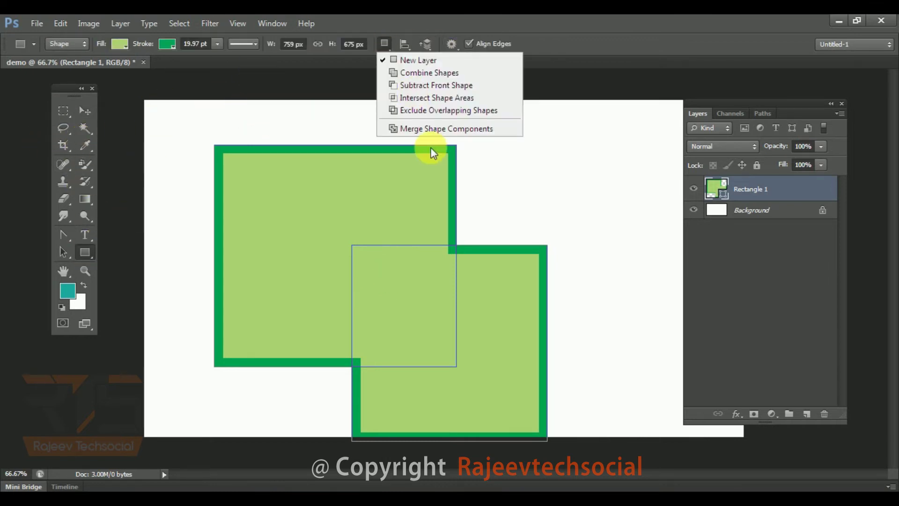
{"action": "left_click", "coordinate": [423, 72]}
{"action": "left_click_drag", "start_coordinate": [391, 125], "coordinate": [504, 260]}
{"action": "left_click_drag", "start_coordinate": [514, 189], "coordinate": [567, 289]}
{"action": "left_click_drag", "start_coordinate": [548, 132], "coordinate": [638, 249]}
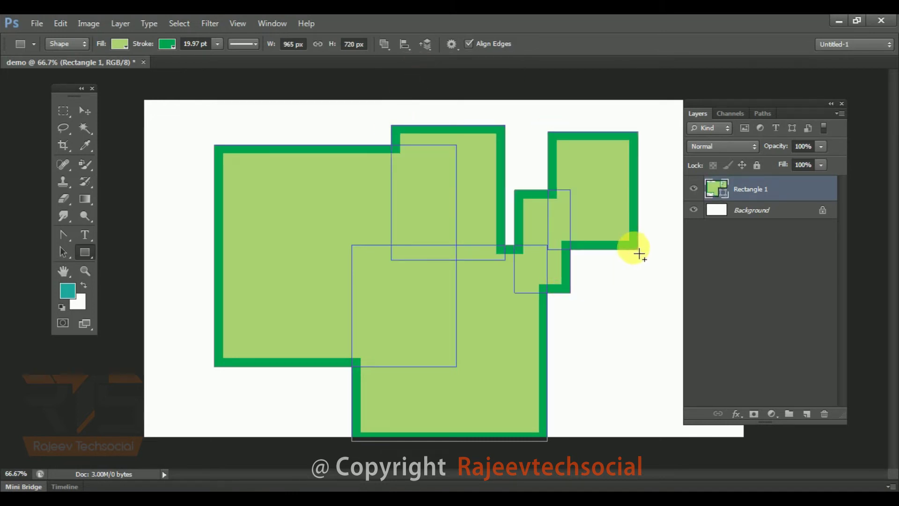
{"action": "left_click_drag", "start_coordinate": [506, 343], "coordinate": [641, 433]}
{"action": "left_click_drag", "start_coordinate": [177, 296], "coordinate": [255, 431]}
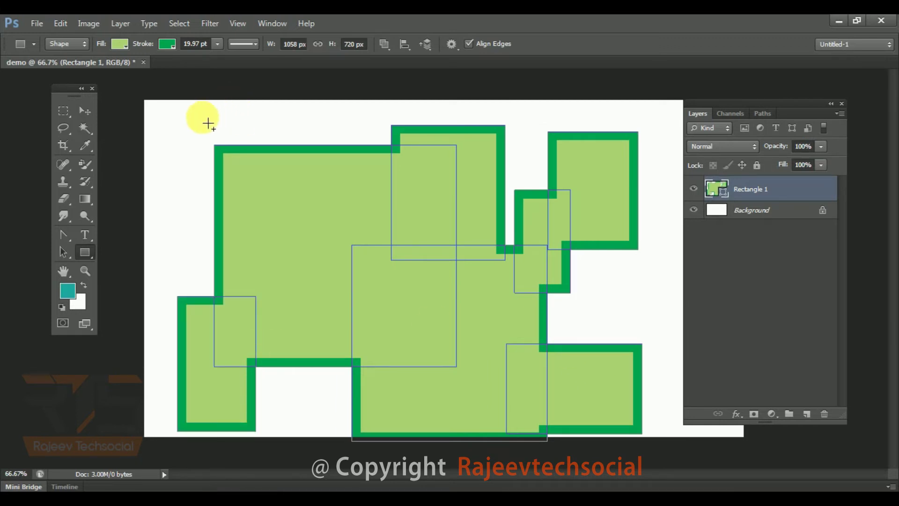
{"action": "left_click_drag", "start_coordinate": [189, 117], "coordinate": [264, 208]}
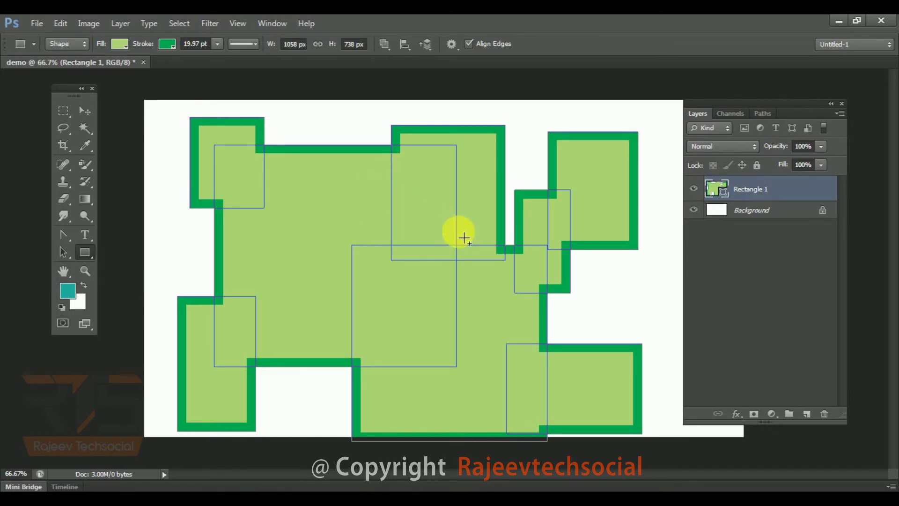
{"action": "key", "text": "ctrl+alt+z"}
Undo the added rectangles, preview a Subtract Front Shape cutout of the square's lower-right corner, then undo it.
{"action": "key", "text": "ctrl+alt+z"}
{"action": "key", "text": "ctrl+alt+z"}
{"action": "key", "text": "ctrl+alt+z"}
{"action": "key", "text": "ctrl+alt+z"}
{"action": "key", "text": "ctrl+alt+z"}
{"action": "key", "text": "ctrl+alt+z"}
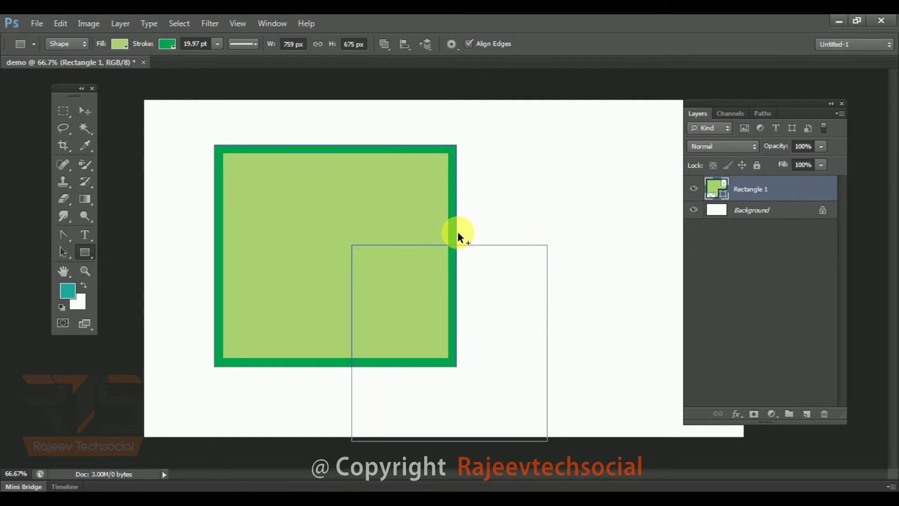
{"action": "key", "text": "ctrl+alt+z"}
{"action": "left_click", "coordinate": [383, 44]}
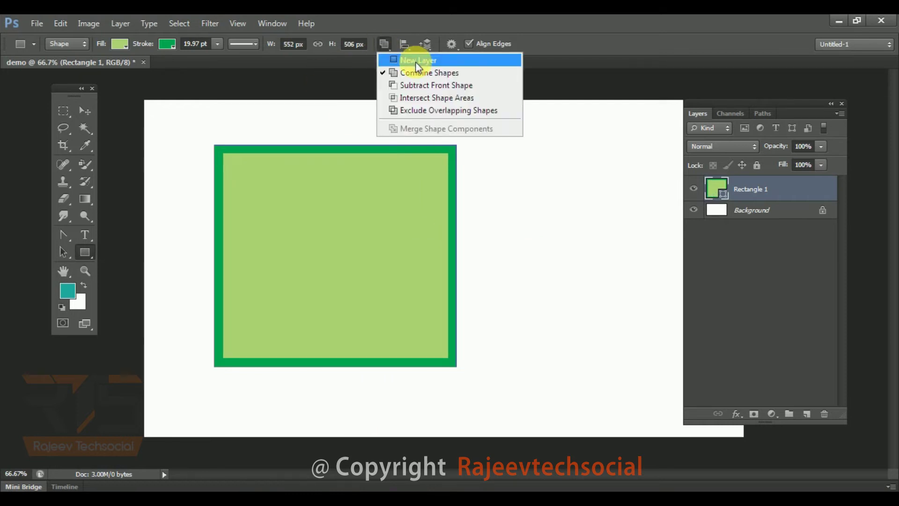
{"action": "left_click", "coordinate": [426, 86]}
{"action": "left_click_drag", "start_coordinate": [338, 265], "coordinate": [573, 436]}
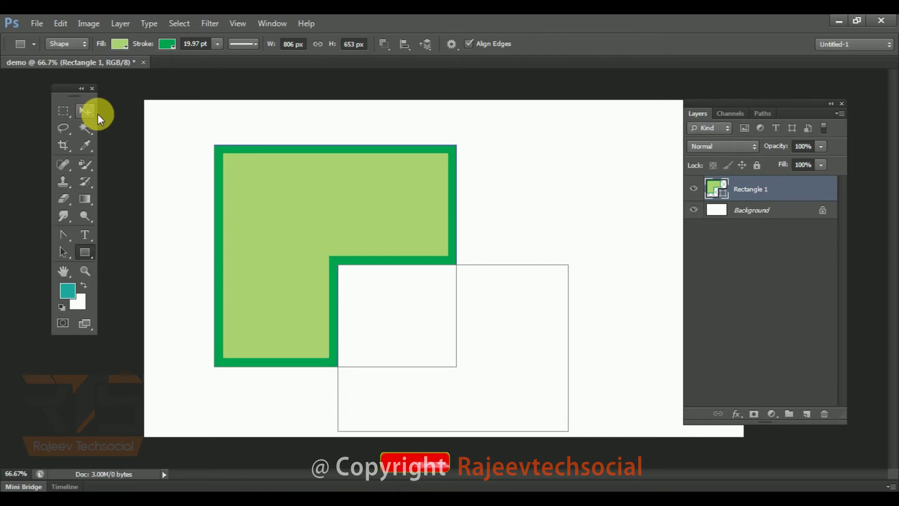
{"action": "left_click", "coordinate": [85, 110]}
{"action": "left_click", "coordinate": [562, 201]}
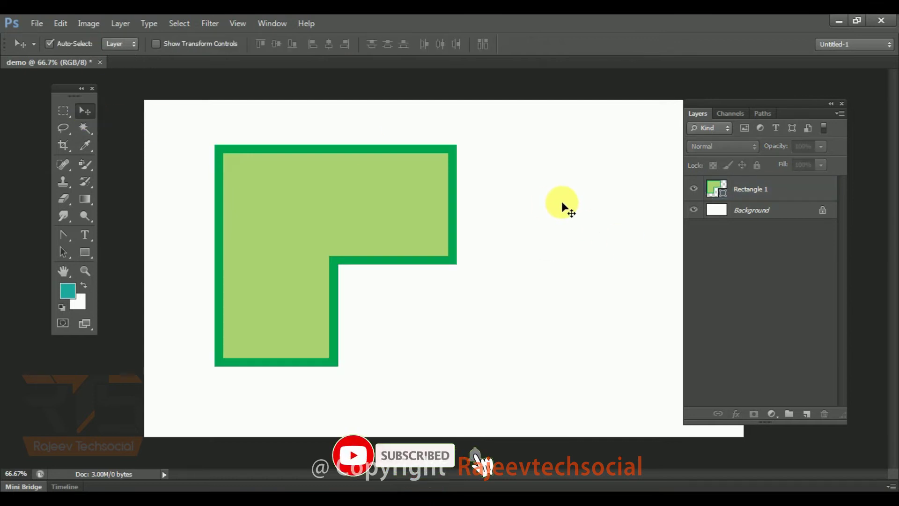
{"action": "key", "text": "ctrl+z"}
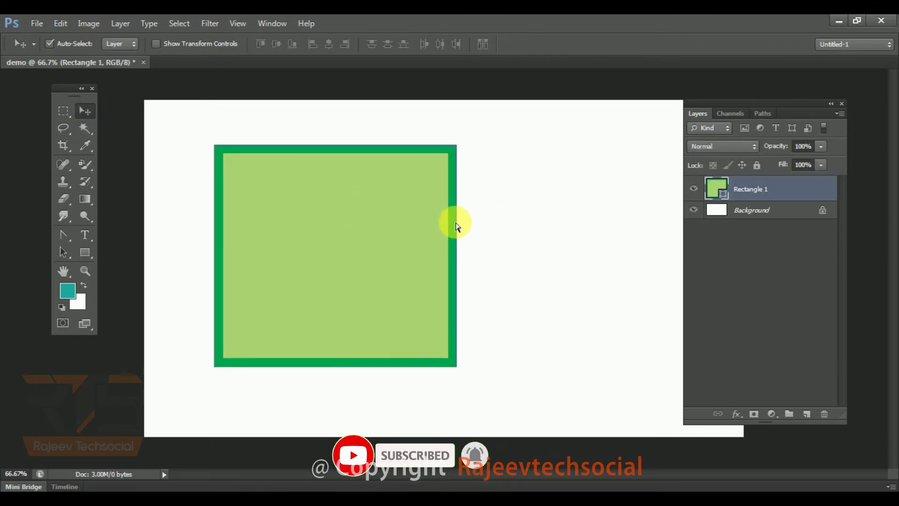
Use Intersect Shape Areas with a lower-right rectangle, leaving a smaller green-bordered square.
{"action": "left_click", "coordinate": [85, 251]}
{"action": "left_click", "coordinate": [384, 45]}
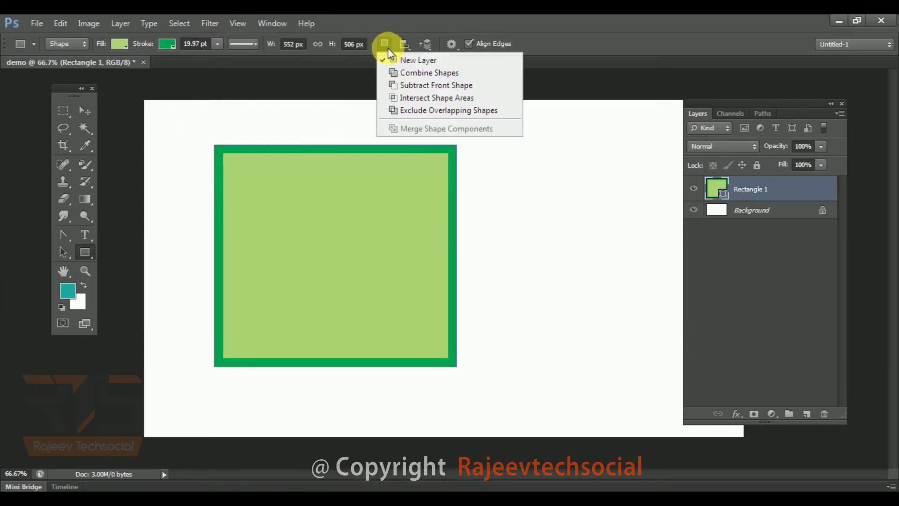
{"action": "left_click", "coordinate": [424, 102]}
{"action": "left_click_drag", "start_coordinate": [327, 246], "coordinate": [539, 419]}
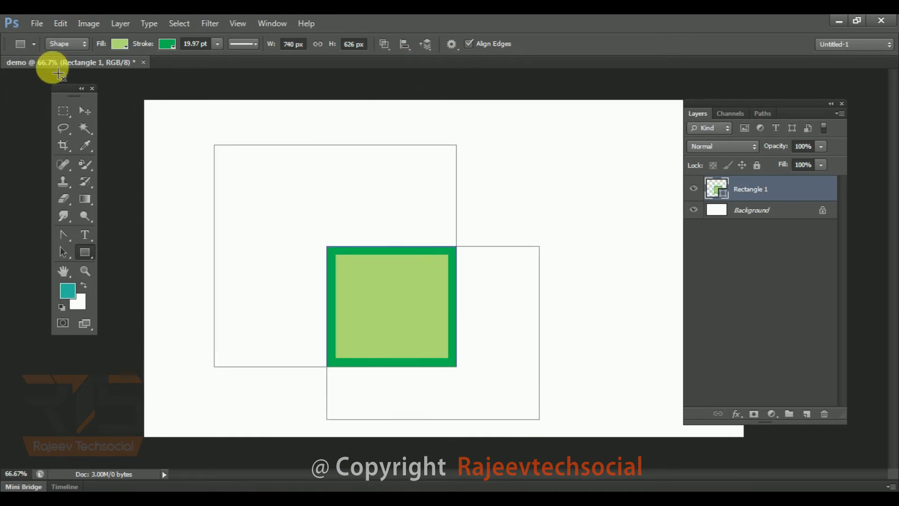
{"action": "left_click", "coordinate": [71, 109]}
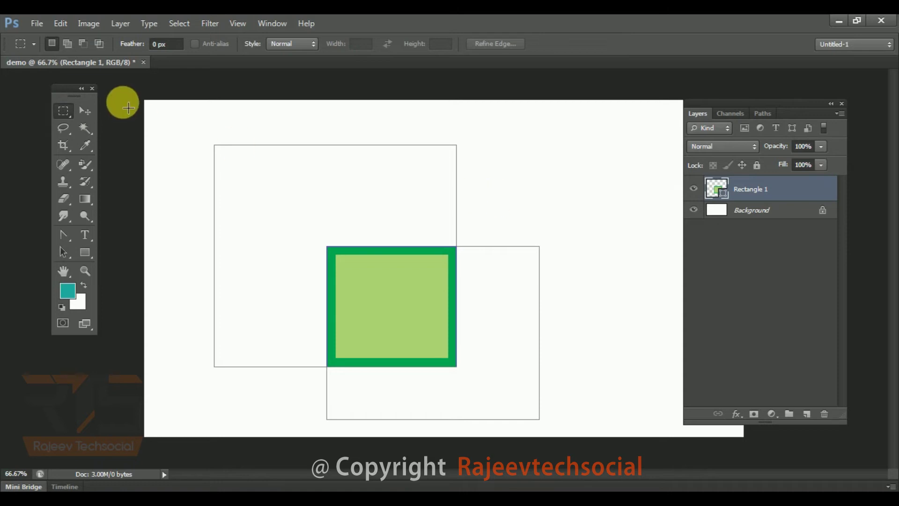
{"action": "left_click", "coordinate": [85, 111]}
{"action": "left_click", "coordinate": [523, 207]}
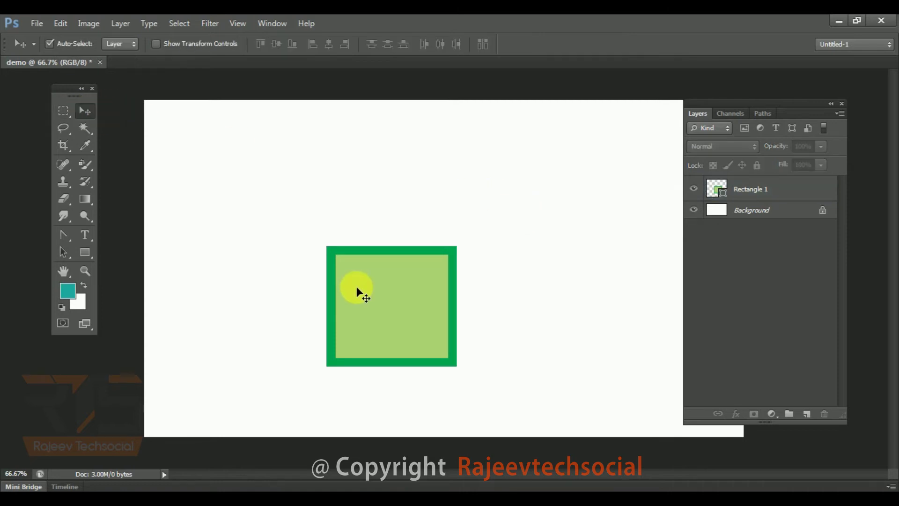
Restore the full square and draw an overlapping rectangle in Exclude Overlapping Shapes mode.
{"action": "key", "text": "ctrl+z"}
{"action": "left_click", "coordinate": [356, 288]}
{"action": "left_click", "coordinate": [85, 252]}
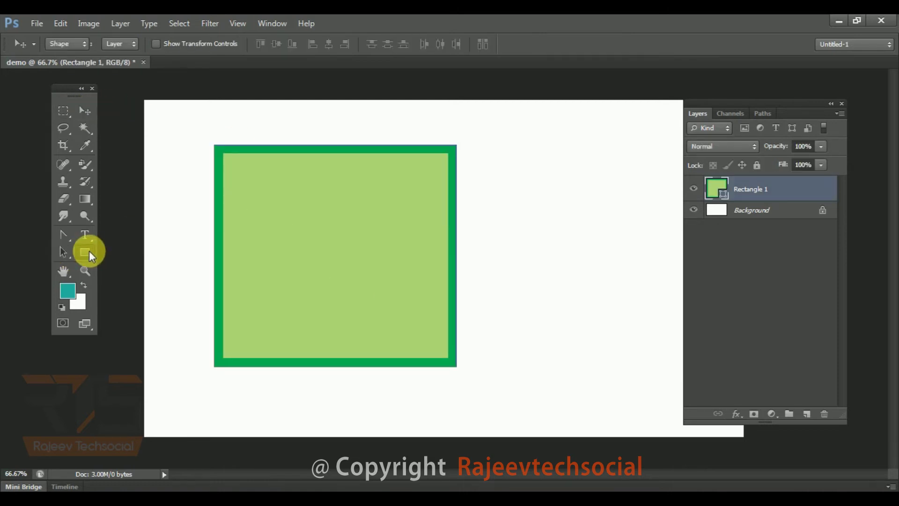
{"action": "left_click", "coordinate": [387, 43]}
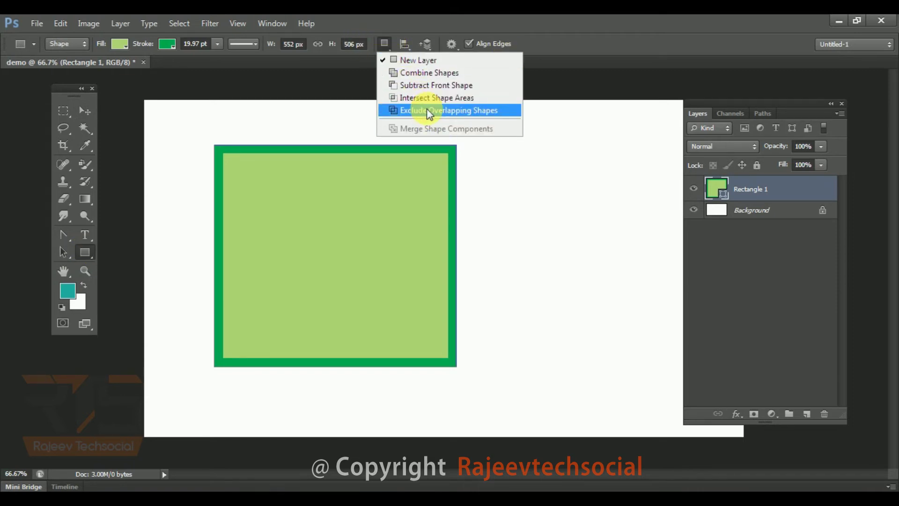
{"action": "left_click", "coordinate": [452, 114]}
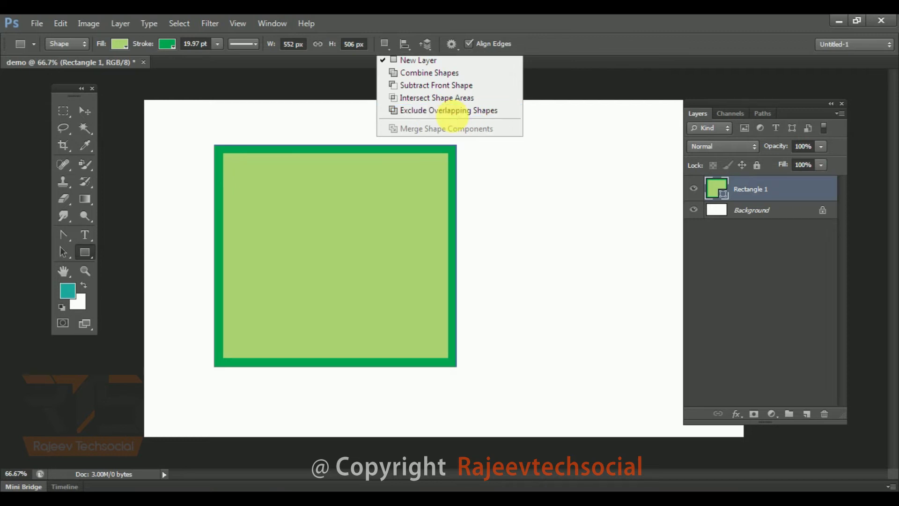
{"action": "left_click_drag", "start_coordinate": [347, 279], "coordinate": [577, 429]}
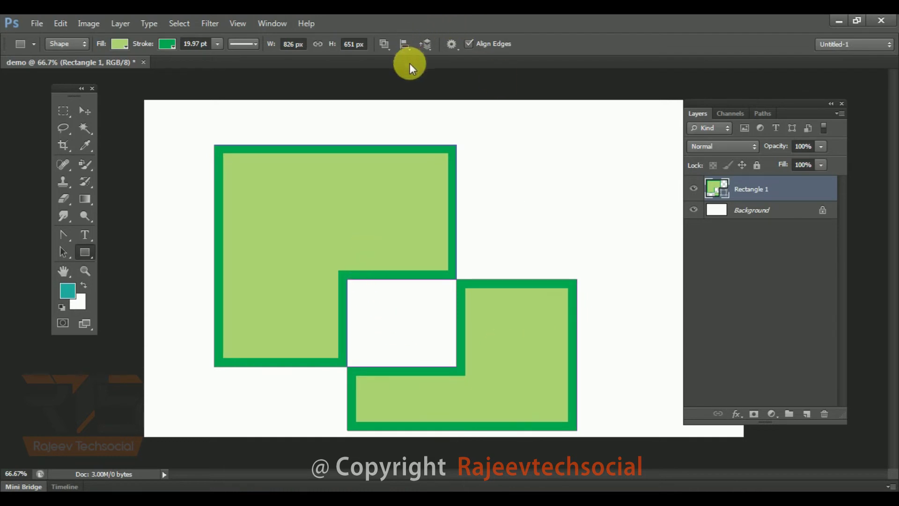
Undo the overlapping rectangle and delete the Rectangle 1 shape layer.
{"action": "left_click", "coordinate": [380, 49]}
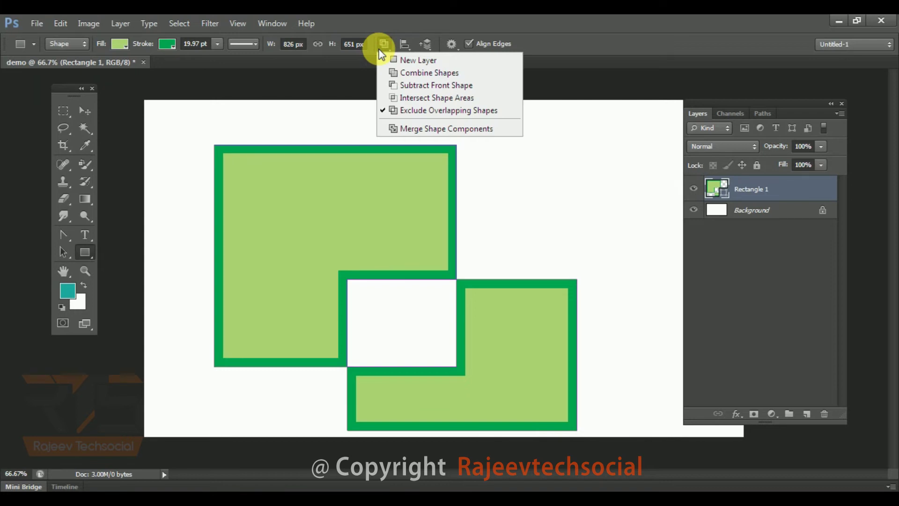
{"action": "left_click", "coordinate": [379, 49]}
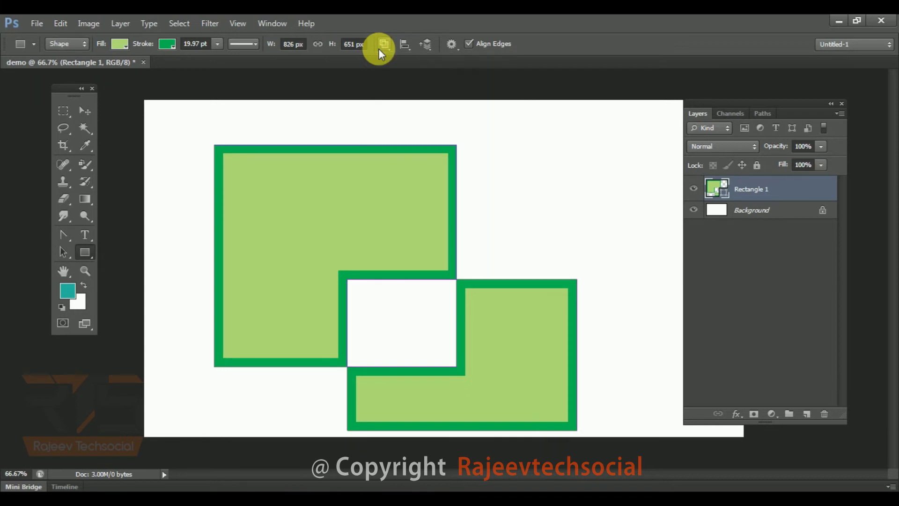
{"action": "key", "text": "ctrl+z"}
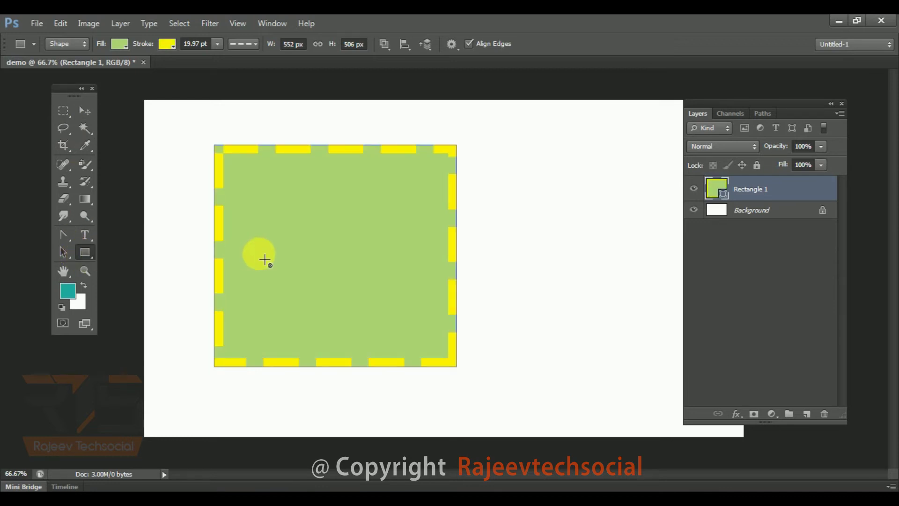
{"action": "key", "text": "Delete"}
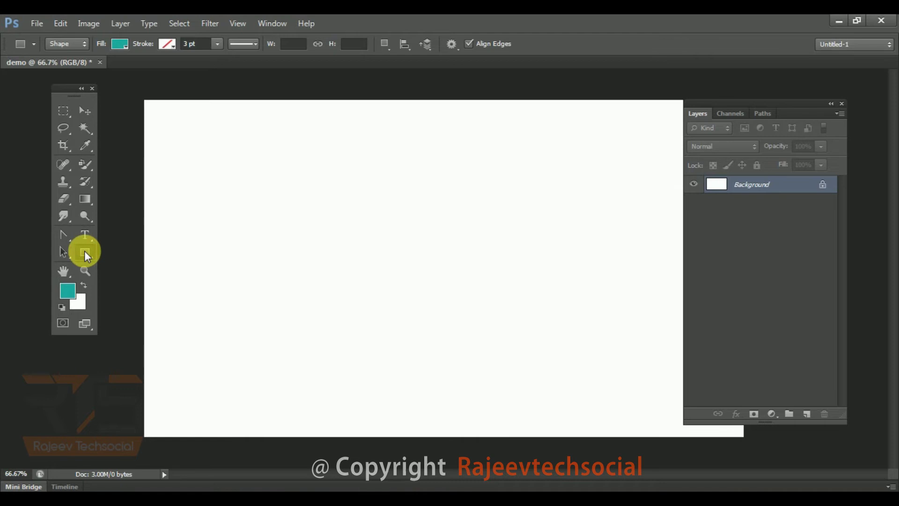
{"action": "right_click", "coordinate": [84, 252]}
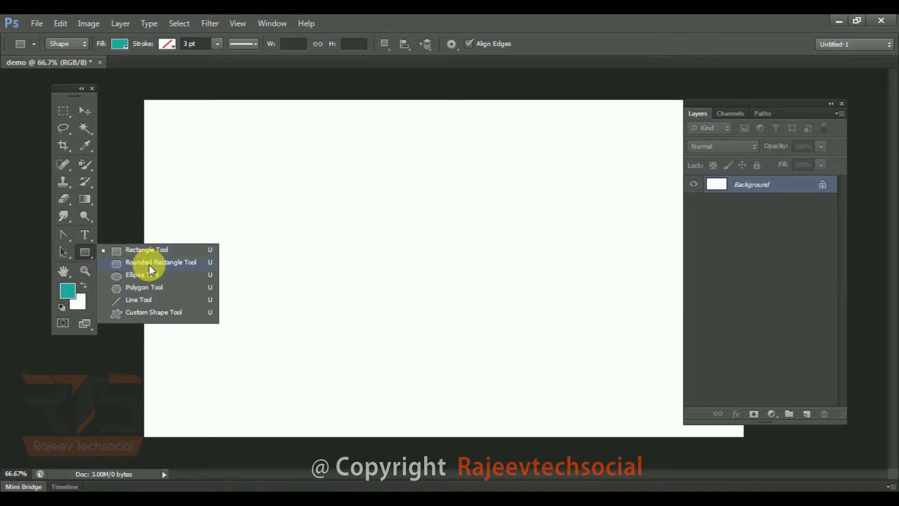
{"action": "left_click", "coordinate": [149, 265]}
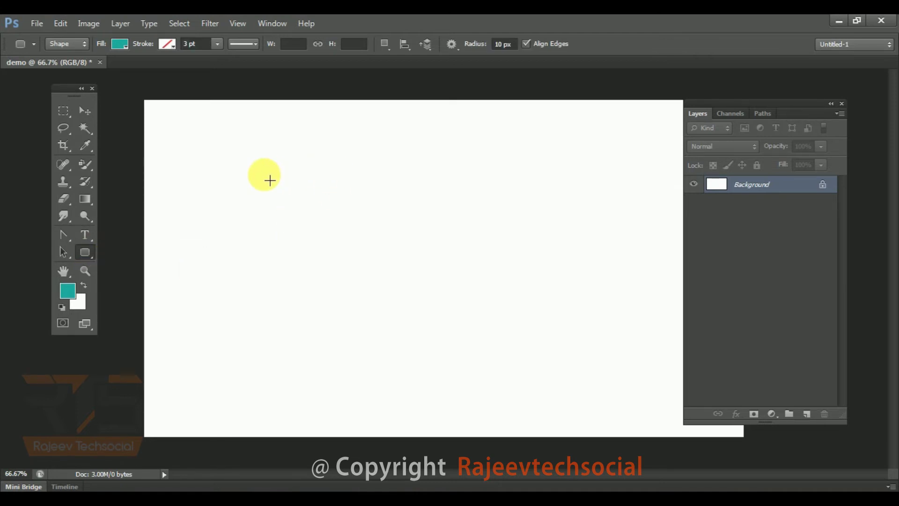
{"action": "mouse_move", "coordinate": [249, 174]}
{"action": "left_mouse_down"}
{"action": "mouse_move", "coordinate": [503, 348]}
{"action": "mouse_move", "coordinate": [495, 360]}
{"action": "left_mouse_up"}
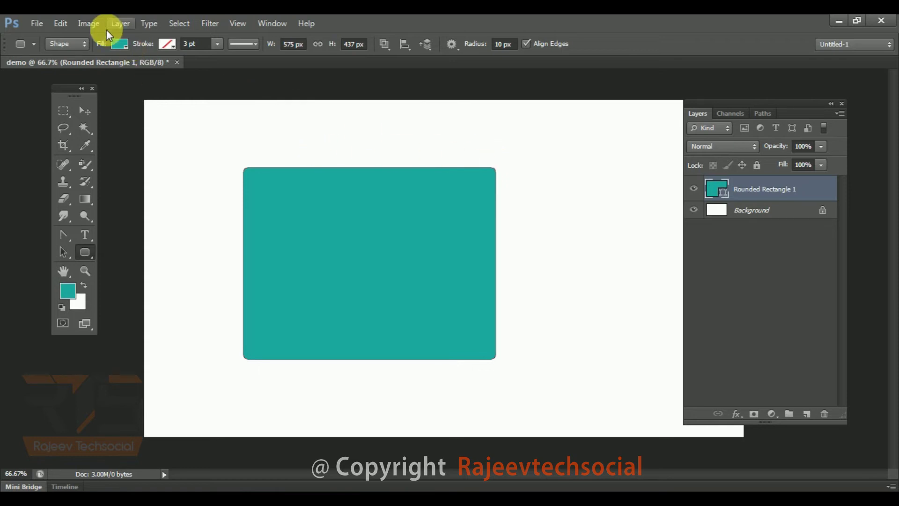
{"action": "left_click", "coordinate": [219, 43]}
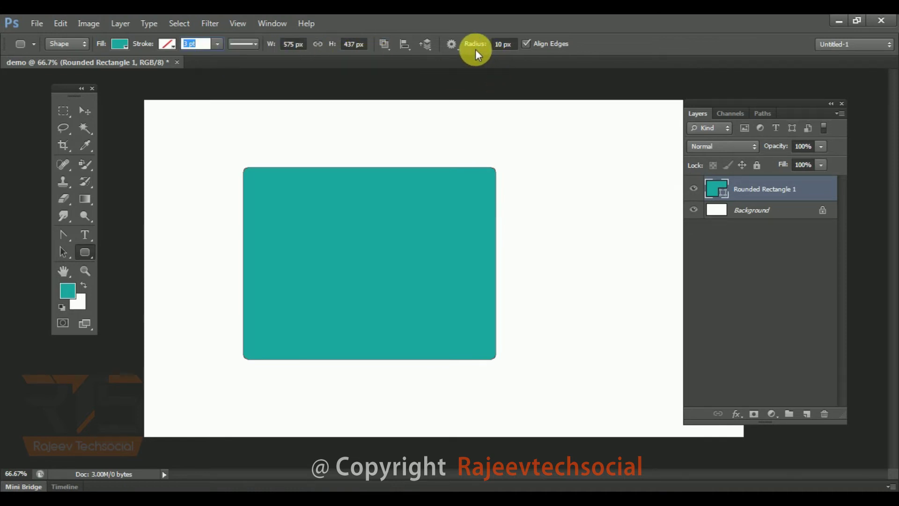
{"action": "mouse_move", "coordinate": [476, 50]}
{"action": "left_mouse_down"}
{"action": "mouse_move", "coordinate": [490, 53]}
{"action": "mouse_move", "coordinate": [475, 54]}
{"action": "left_mouse_up"}
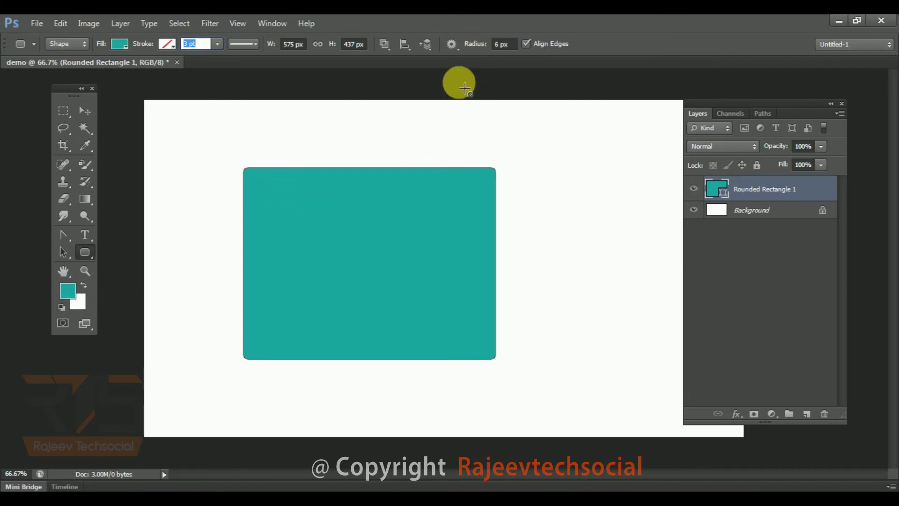
{"action": "left_click_drag", "start_coordinate": [481, 51], "coordinate": [491, 51]}
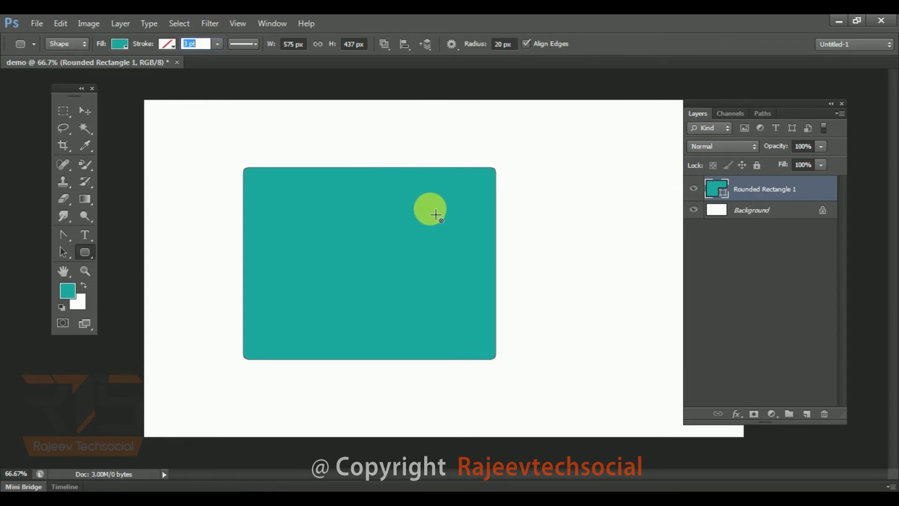
{"action": "left_click", "coordinate": [85, 110]}
{"action": "left_click", "coordinate": [290, 217]}
Delete the teal rounded rectangle, test a 20 px-cornered one, then undo it.
{"action": "key", "text": "Delete"}
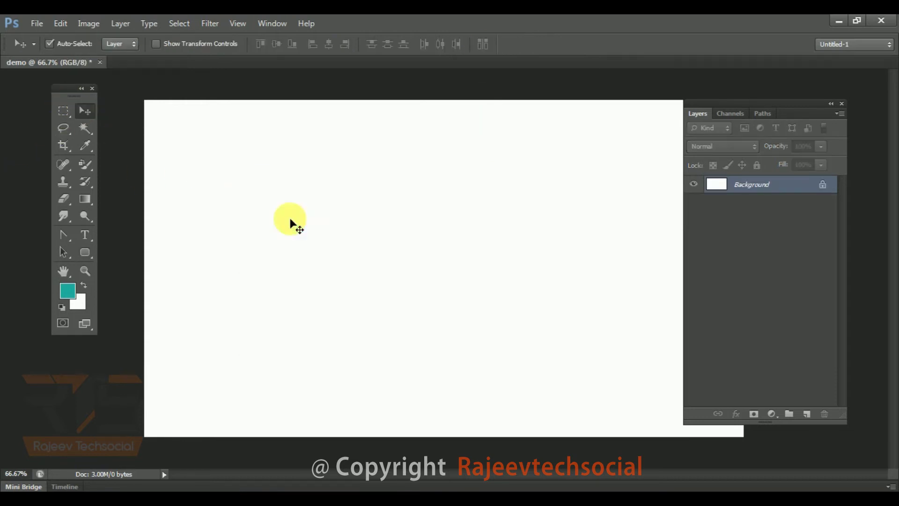
{"action": "left_click", "coordinate": [84, 257]}
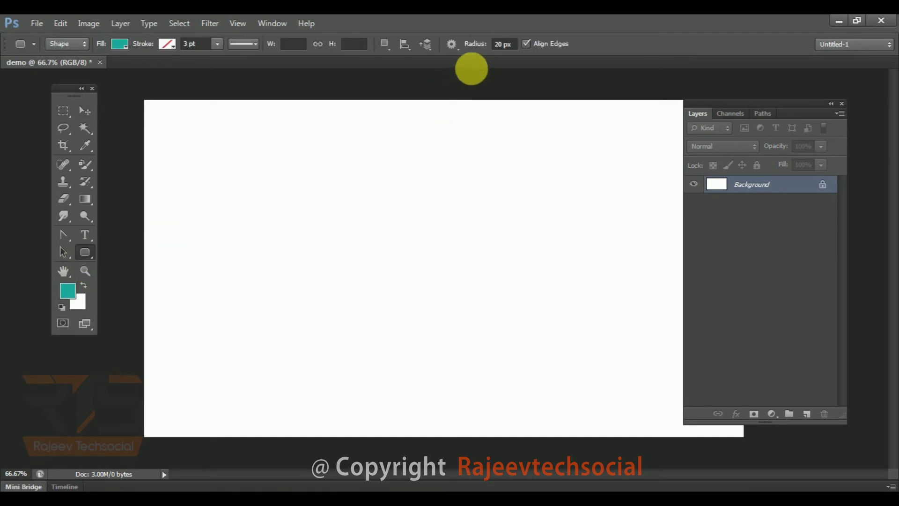
{"action": "left_click_drag", "start_coordinate": [240, 162], "coordinate": [457, 342]}
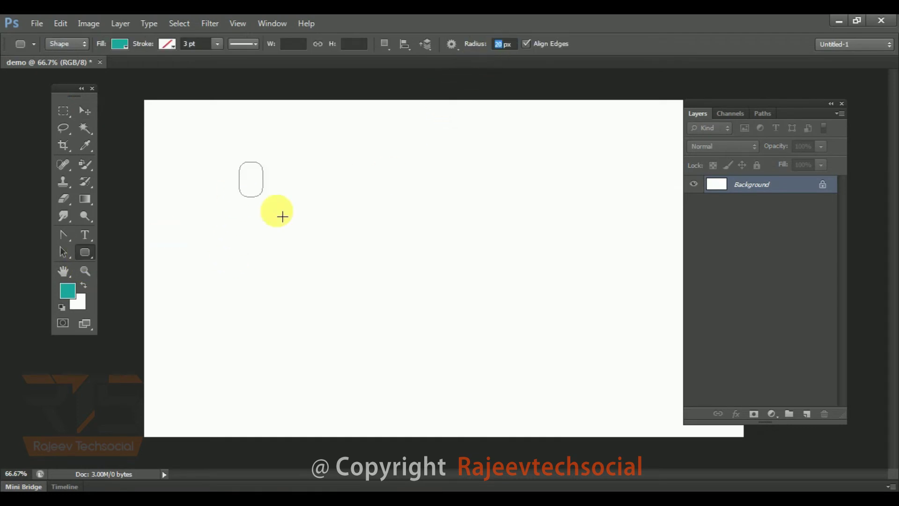
{"action": "key", "text": "ctrl+z"}
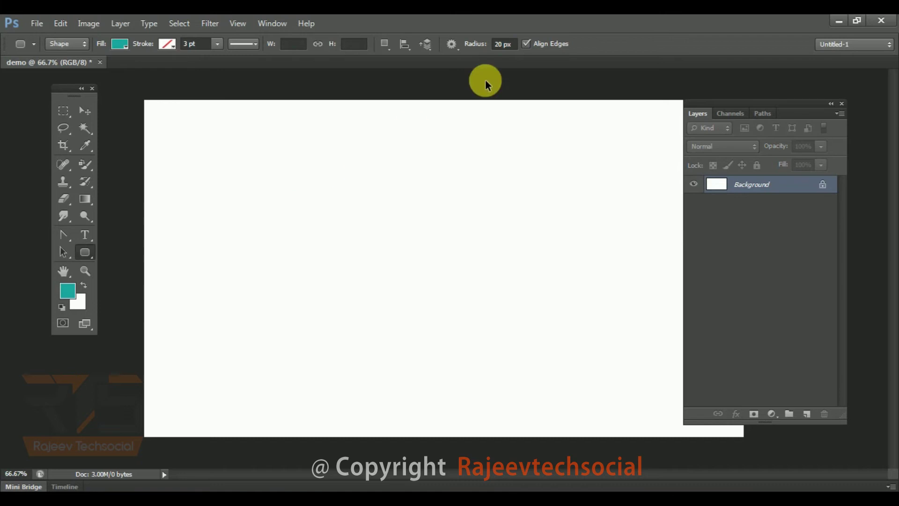
Raise the corner radius to 80 px and test two rounded rectangles, undoing each.
{"action": "left_click_drag", "start_coordinate": [476, 49], "coordinate": [514, 59]}
{"action": "left_click_drag", "start_coordinate": [279, 185], "coordinate": [536, 395]}
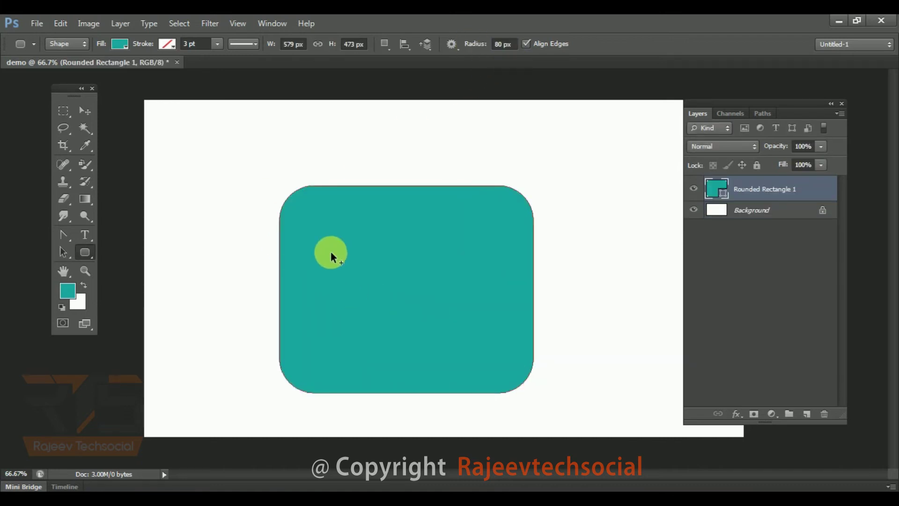
{"action": "key", "text": "ctrl+z"}
{"action": "mouse_move", "coordinate": [219, 169]}
{"action": "left_mouse_down"}
{"action": "mouse_move", "coordinate": [378, 307]}
{"action": "mouse_move", "coordinate": [489, 343]}
{"action": "mouse_move", "coordinate": [496, 364]}
{"action": "mouse_move", "coordinate": [487, 381]}
{"action": "mouse_move", "coordinate": [451, 389]}
{"action": "mouse_move", "coordinate": [459, 336]}
{"action": "mouse_move", "coordinate": [495, 357]}
{"action": "mouse_move", "coordinate": [482, 362]}
{"action": "left_mouse_up"}
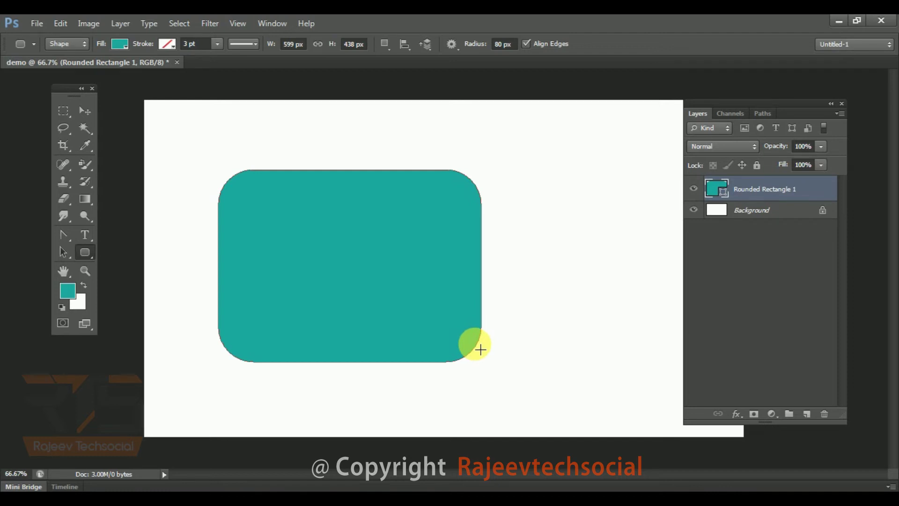
{"action": "key", "text": "ctrl+z"}
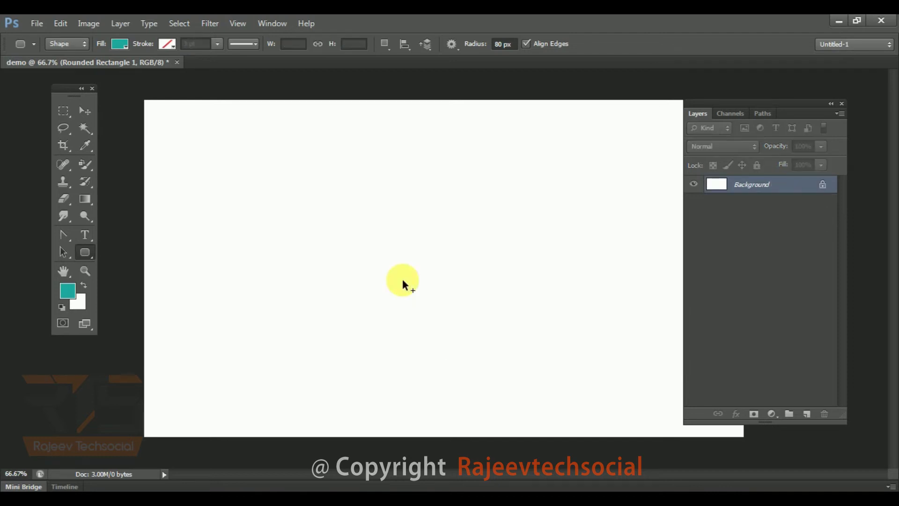
{"action": "left_click", "coordinate": [85, 254]}
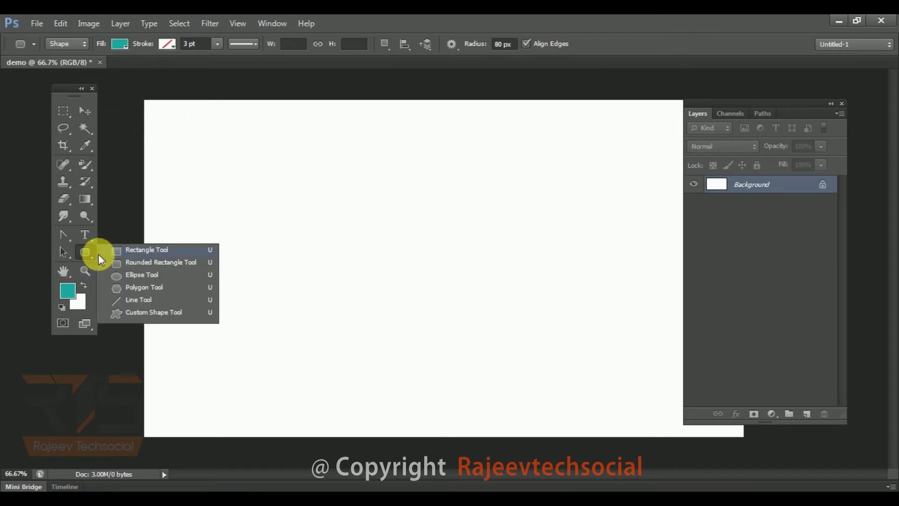
Set the corner radius to 0 px and test a square-cornered rectangle, then undo it.
{"action": "left_click", "coordinate": [138, 263]}
{"action": "left_click_drag", "start_coordinate": [482, 46], "coordinate": [354, 30]}
{"action": "left_click_drag", "start_coordinate": [225, 157], "coordinate": [487, 402]}
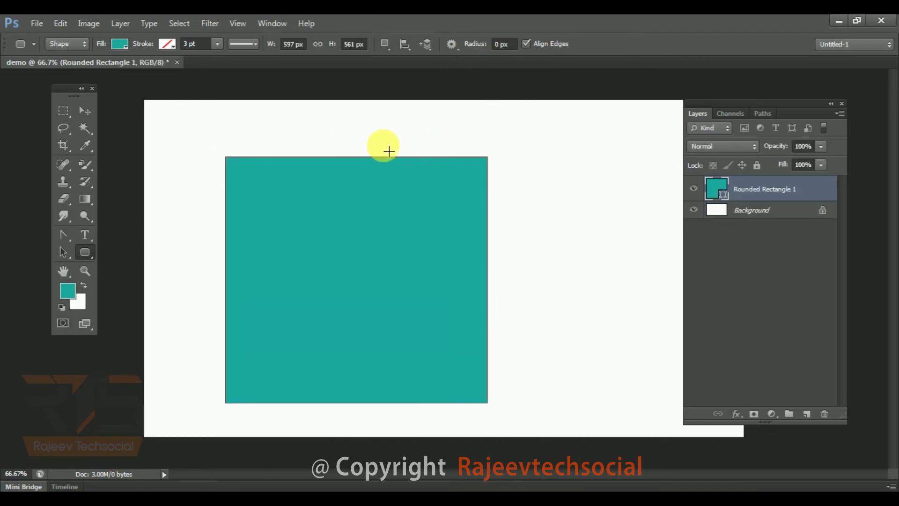
{"action": "key", "text": "ctrl+z"}
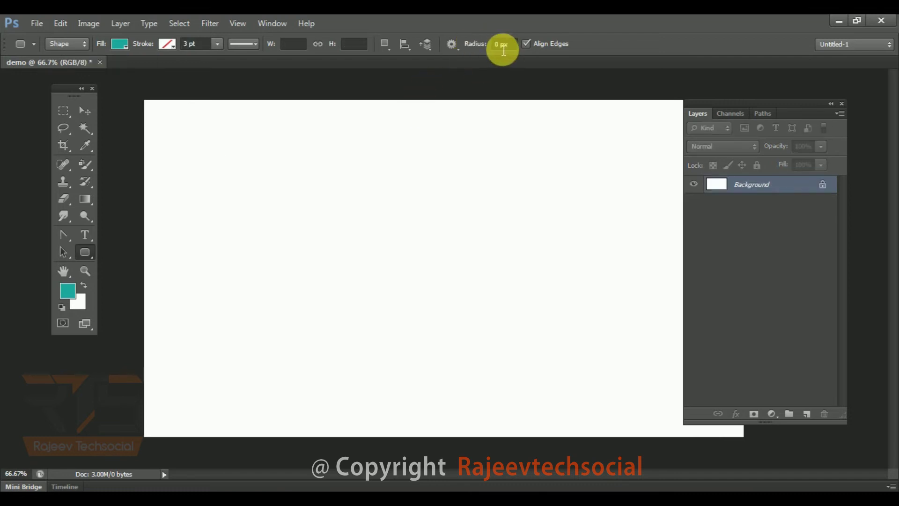
Set the corner radius to 12 px and test a slightly rounded rectangle, then undo it.
{"action": "left_click_drag", "start_coordinate": [470, 44], "coordinate": [485, 48]}
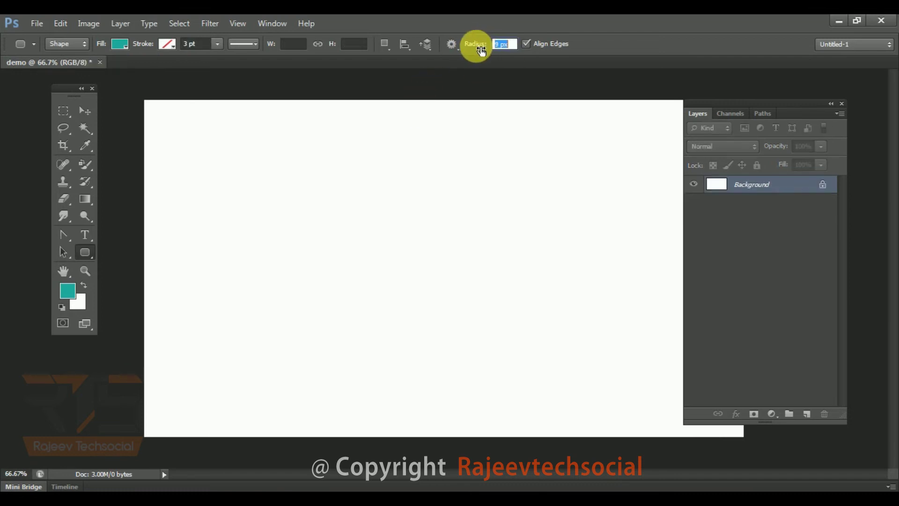
{"action": "left_click_drag", "start_coordinate": [257, 134], "coordinate": [548, 367]}
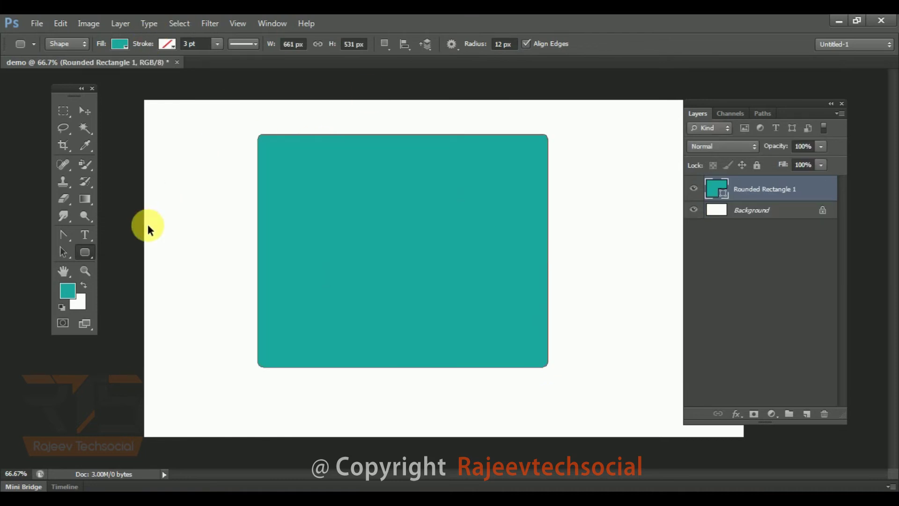
{"action": "key", "text": "ctrl+z"}
{"action": "right_click", "coordinate": [85, 252]}
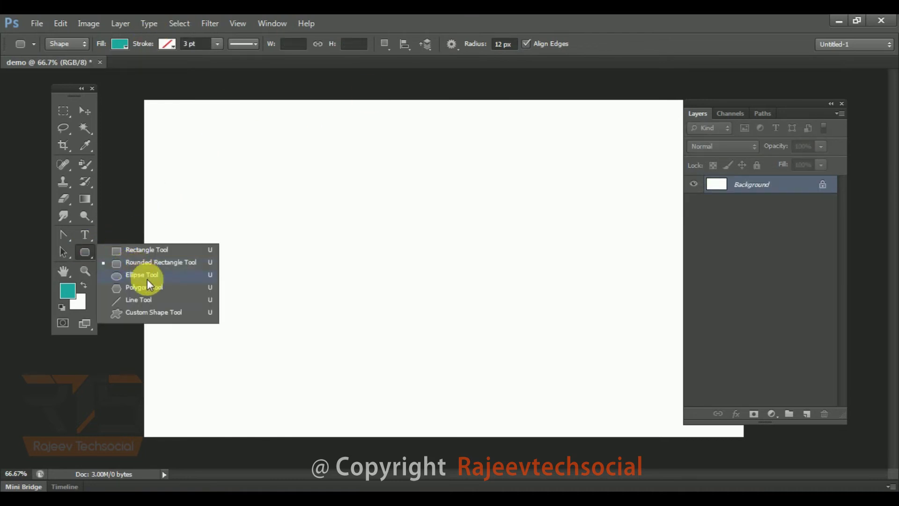
Switch to the Ellipse Tool, test an ellipse, then draw a teal circle.
{"action": "left_click", "coordinate": [151, 276]}
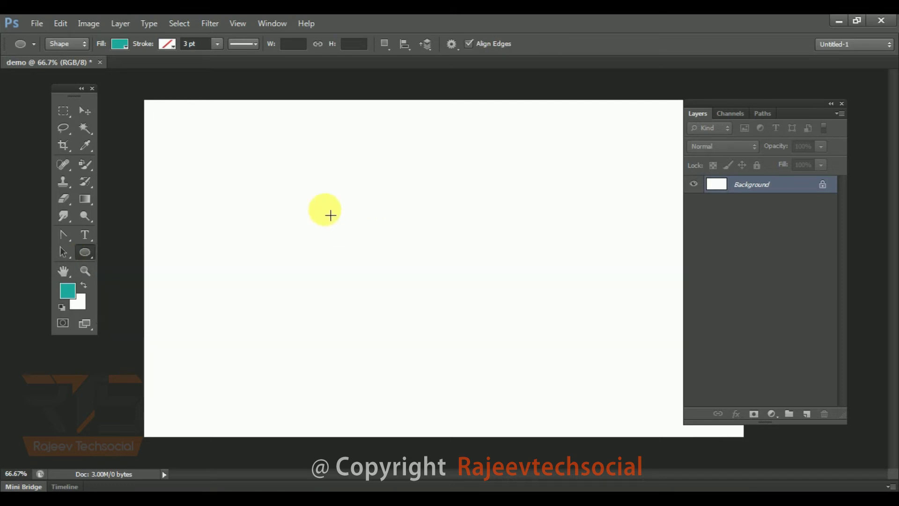
{"action": "mouse_move", "coordinate": [299, 232]}
{"action": "left_mouse_down"}
{"action": "mouse_move", "coordinate": [294, 348]}
{"action": "mouse_move", "coordinate": [236, 342]}
{"action": "mouse_move", "coordinate": [453, 269]}
{"action": "mouse_move", "coordinate": [546, 426]}
{"action": "mouse_move", "coordinate": [556, 333]}
{"action": "mouse_move", "coordinate": [610, 299]}
{"action": "left_mouse_up"}
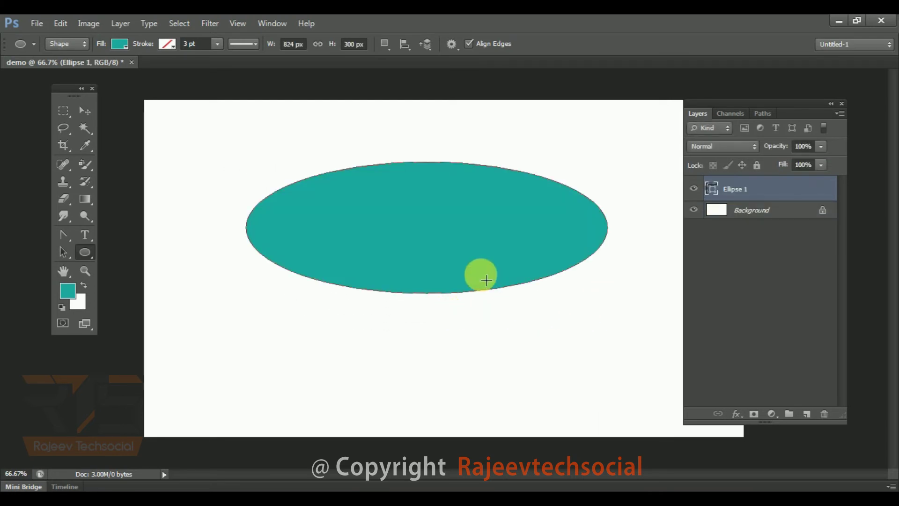
{"action": "key", "text": "ctrl+z"}
{"action": "mouse_move", "coordinate": [235, 135]}
{"action": "left_mouse_down"}
{"action": "mouse_move", "coordinate": [325, 245]}
{"action": "mouse_move", "coordinate": [515, 430]}
{"action": "mouse_move", "coordinate": [311, 287]}
{"action": "mouse_move", "coordinate": [527, 411]}
{"action": "mouse_move", "coordinate": [337, 323]}
{"action": "mouse_move", "coordinate": [506, 419]}
{"action": "mouse_move", "coordinate": [415, 393]}
{"action": "mouse_move", "coordinate": [468, 427]}
{"action": "left_mouse_up"}
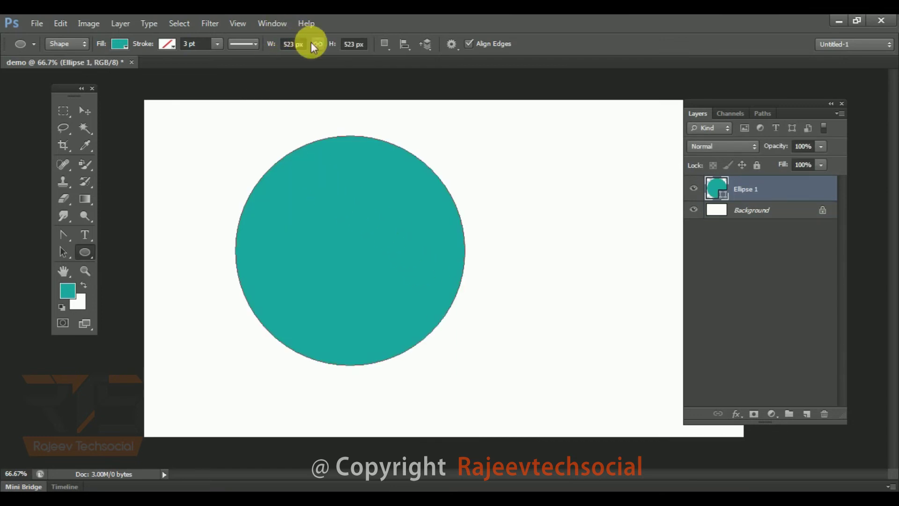
Subtract an ellipse from the circle's lower right, then undo the cutout.
{"action": "left_click", "coordinate": [384, 43]}
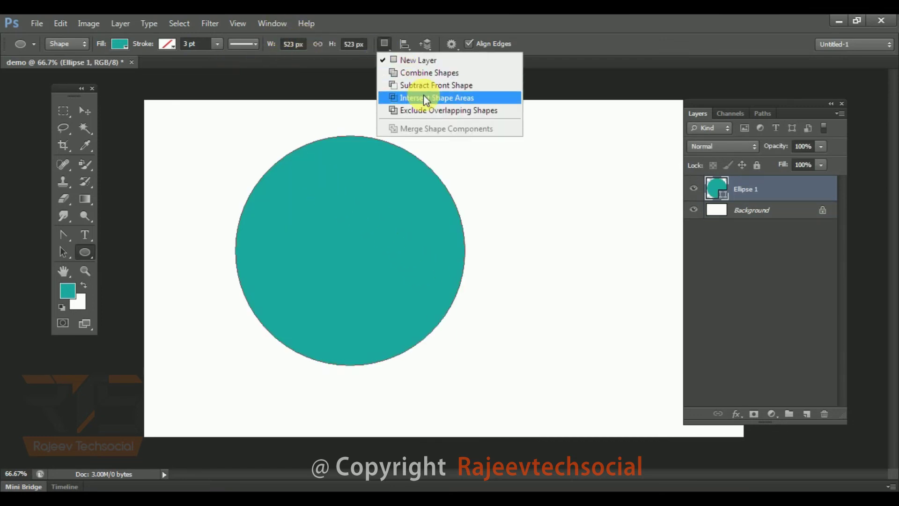
{"action": "left_click", "coordinate": [423, 85]}
{"action": "left_click_drag", "start_coordinate": [316, 241], "coordinate": [472, 363]}
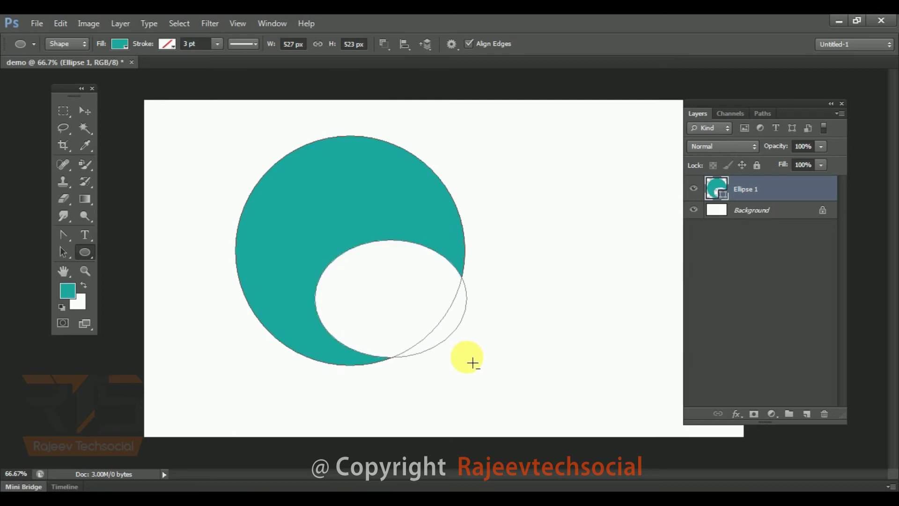
{"action": "key", "text": "ctrl+z"}
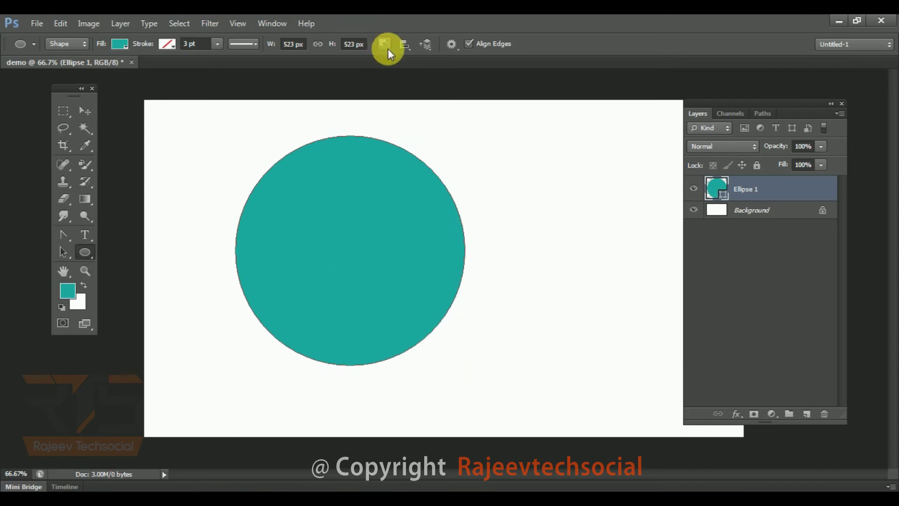
Merge three ellipses into the circle, shift them left, then step back to the single circle.
{"action": "left_click", "coordinate": [386, 47]}
{"action": "left_click", "coordinate": [421, 73]}
{"action": "left_click_drag", "start_coordinate": [385, 180], "coordinate": [697, 475]}
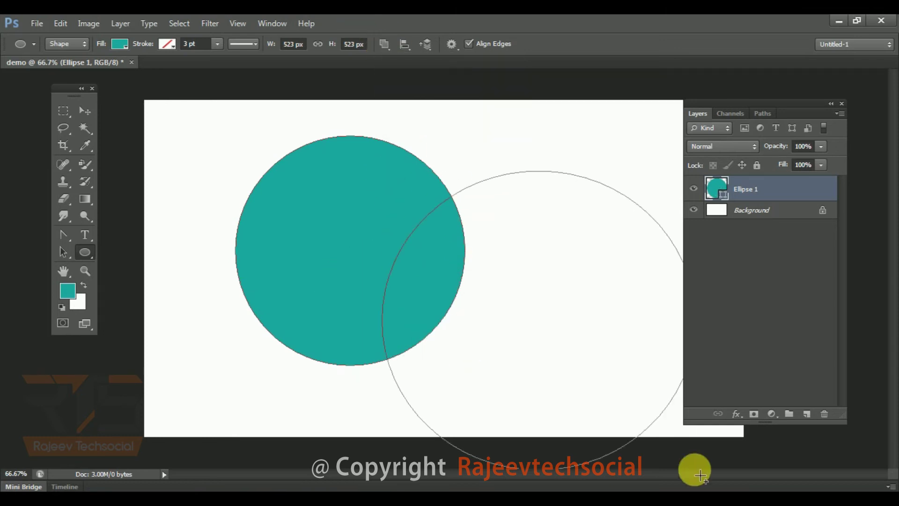
{"action": "left_click_drag", "start_coordinate": [370, 125], "coordinate": [630, 240]}
{"action": "left_click_drag", "start_coordinate": [227, 317], "coordinate": [411, 443]}
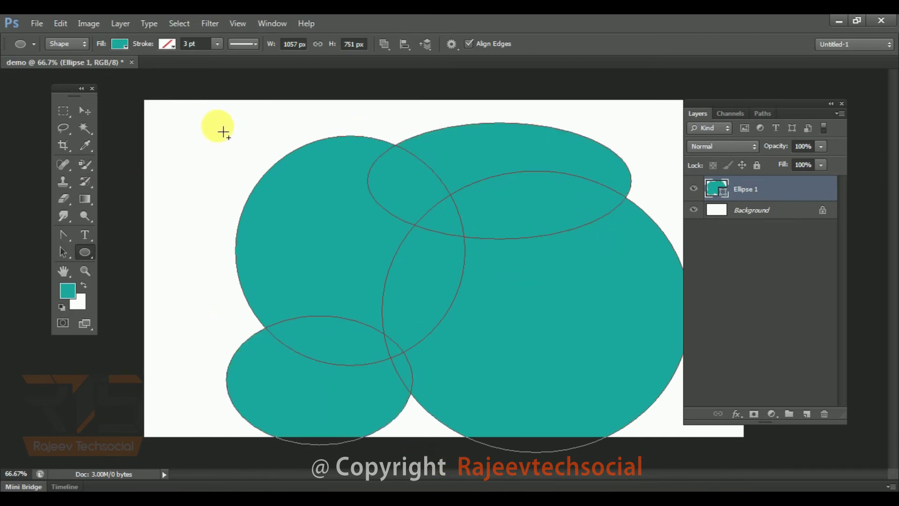
{"action": "left_click", "coordinate": [84, 110]}
{"action": "left_click_drag", "start_coordinate": [241, 170], "coordinate": [168, 168]}
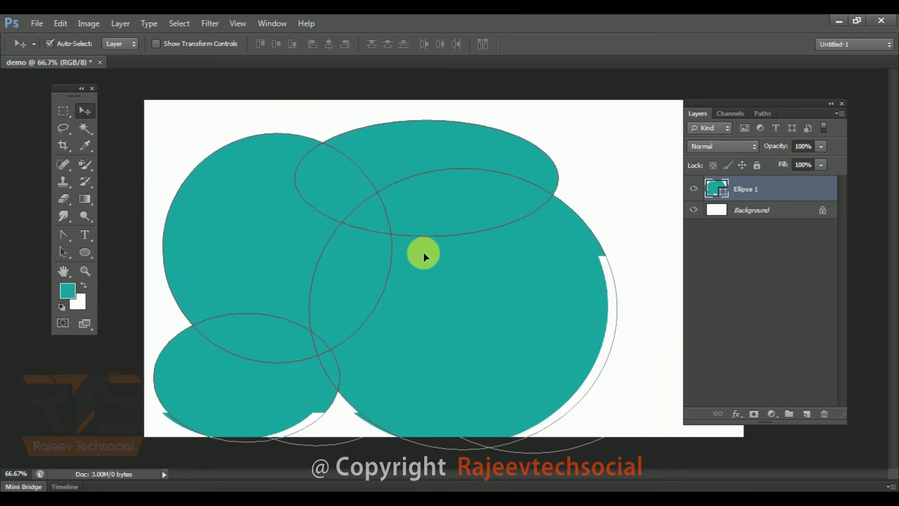
{"action": "key", "text": "ctrl+alt+z"}
{"action": "key", "text": "ctrl+alt+z"}
{"action": "key", "text": "ctrl+alt+z"}
{"action": "key", "text": "ctrl+alt+z"}
{"action": "key", "text": "ctrl+alt+z"}
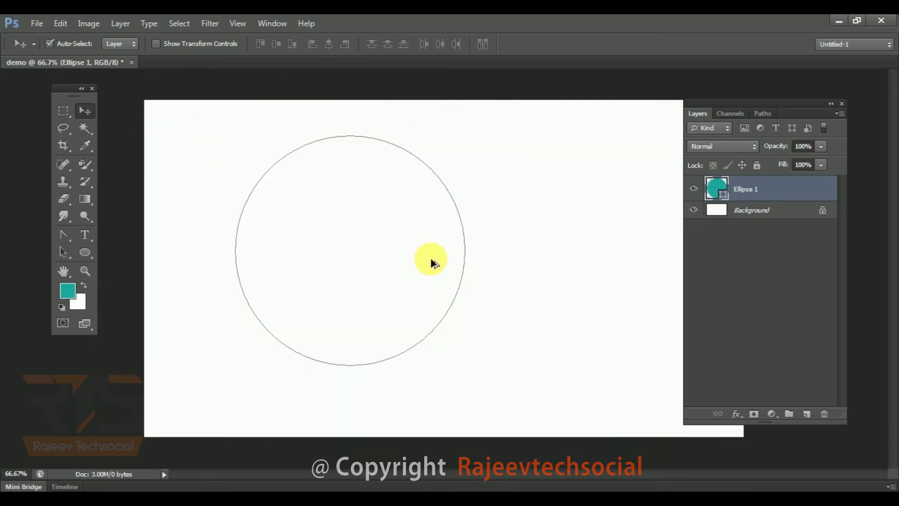
{"action": "key", "text": "ctrl+alt+z"}
Redraw a trial ellipse and a 521 × 521 px teal circle, undoing each.
{"action": "left_click", "coordinate": [82, 257]}
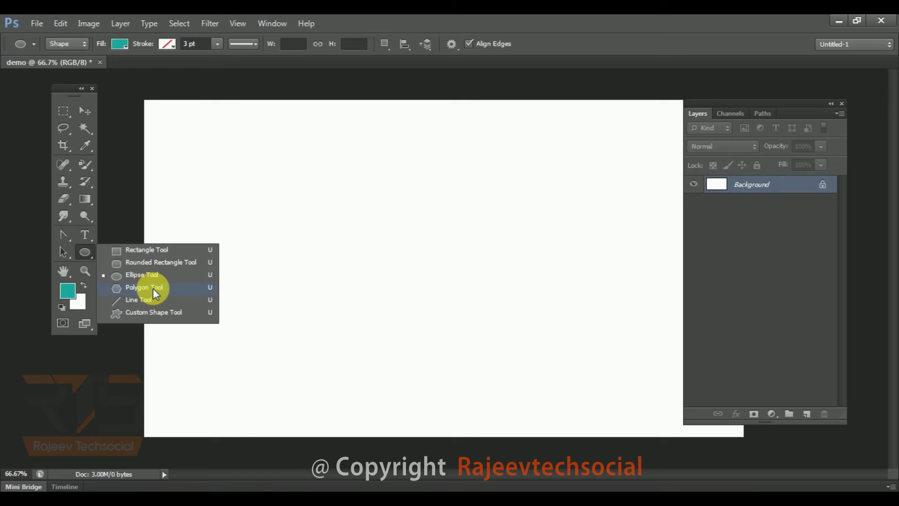
{"action": "left_click", "coordinate": [145, 274]}
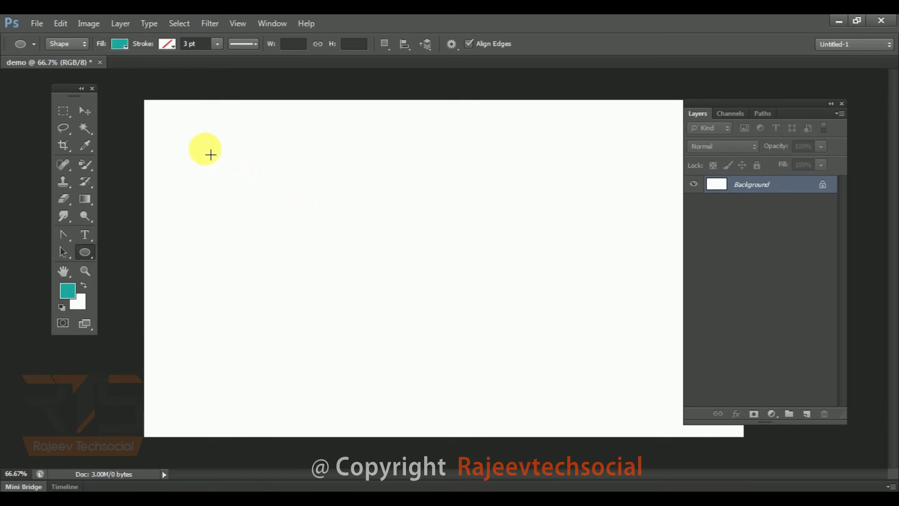
{"action": "left_click_drag", "start_coordinate": [194, 129], "coordinate": [607, 365]}
{"action": "key", "text": "ctrl+z"}
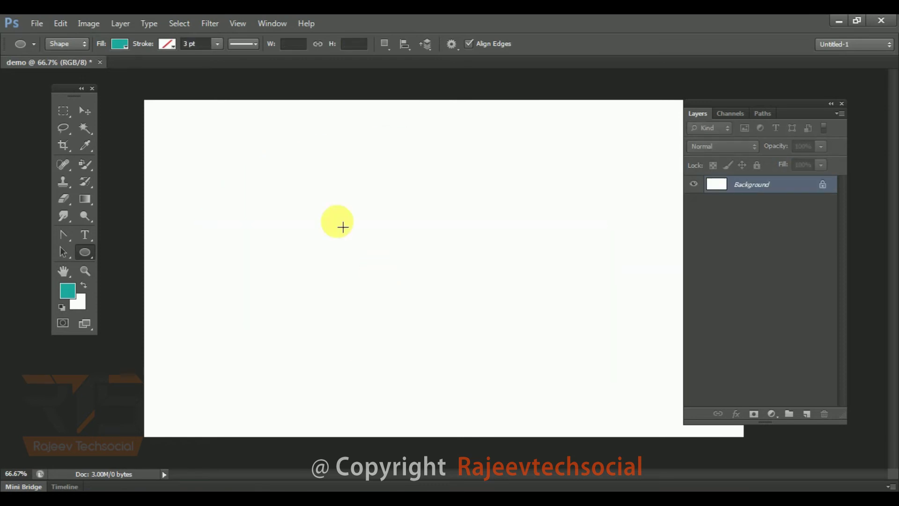
{"action": "mouse_move", "coordinate": [246, 151]}
{"action": "left_mouse_down"}
{"action": "mouse_move", "coordinate": [240, 263]}
{"action": "mouse_move", "coordinate": [473, 434]}
{"action": "left_mouse_up"}
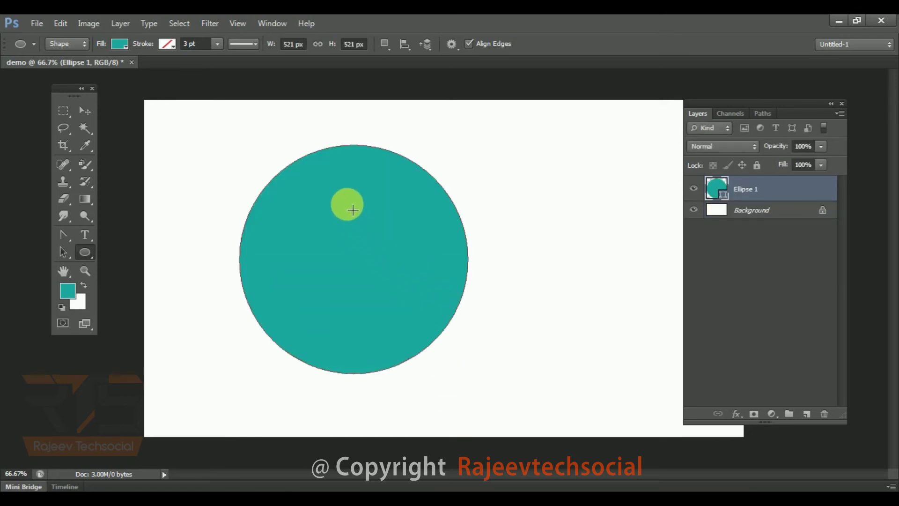
{"action": "key", "text": "ctrl+z"}
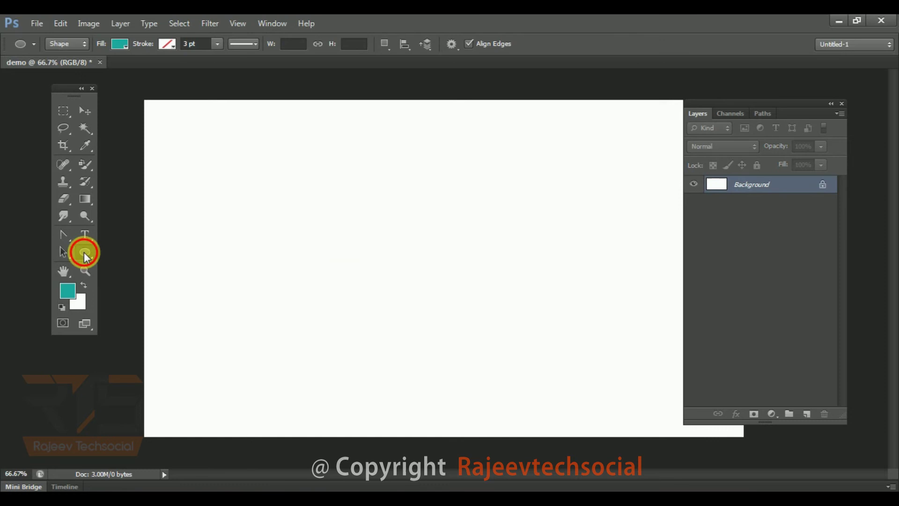
Select the Polygon Tool and view its Create Polygon settings: 100 × 100 px, 5 sides.
{"action": "left_click", "coordinate": [85, 255]}
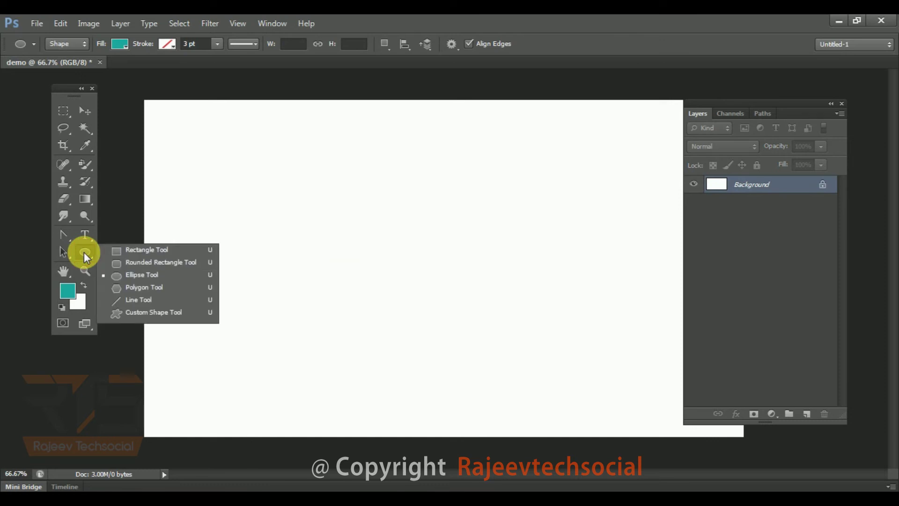
{"action": "left_click", "coordinate": [158, 287]}
{"action": "left_click", "coordinate": [266, 200]}
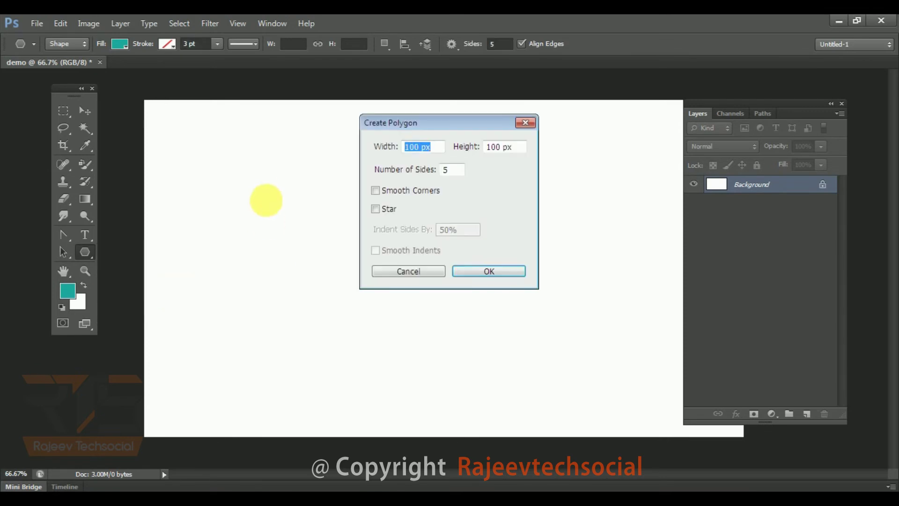
{"action": "left_click", "coordinate": [524, 124]}
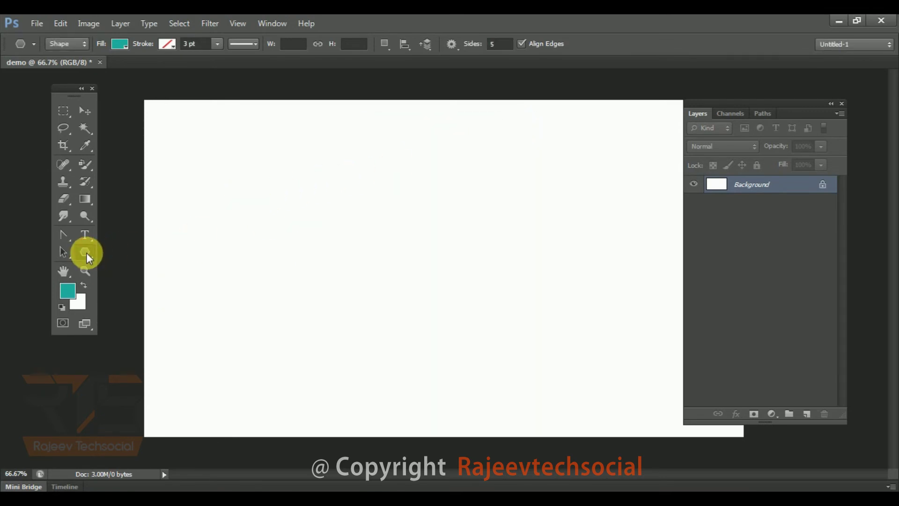
{"action": "left_click", "coordinate": [339, 170]}
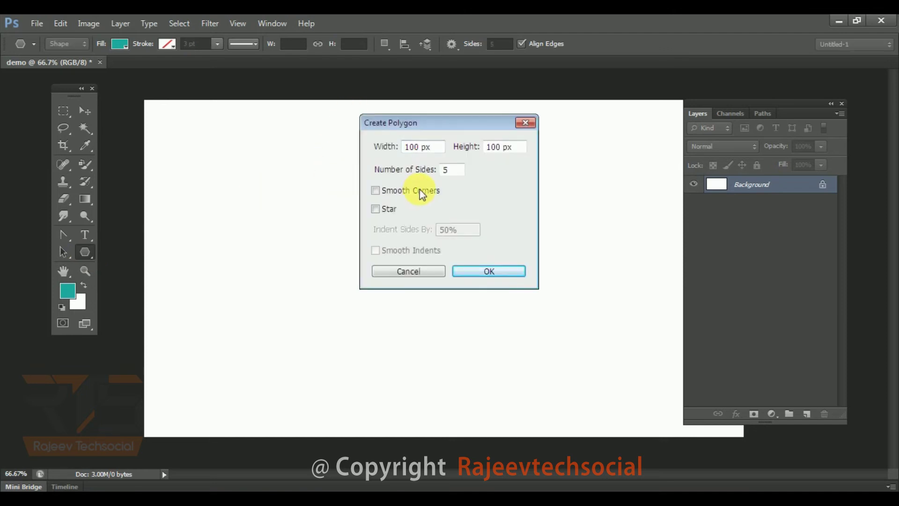
{"action": "left_click_drag", "start_coordinate": [403, 131], "coordinate": [221, 242]}
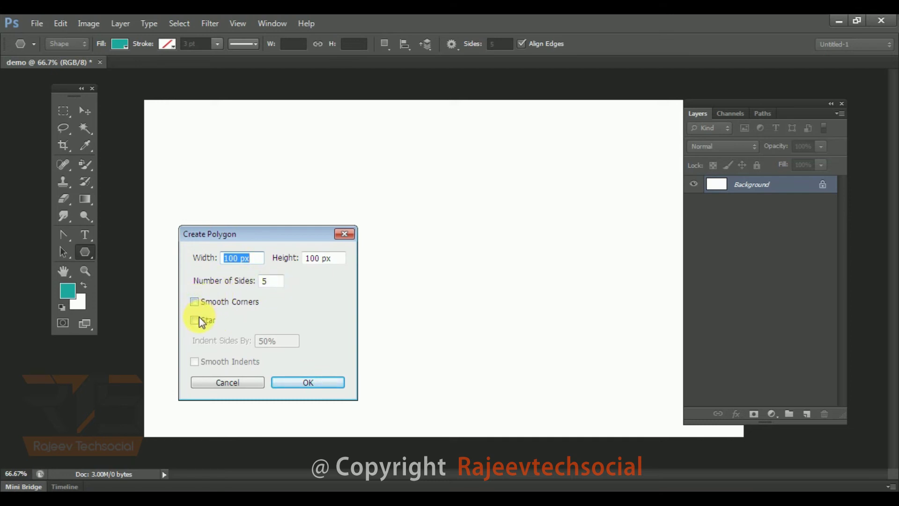
{"action": "left_click", "coordinate": [233, 383]}
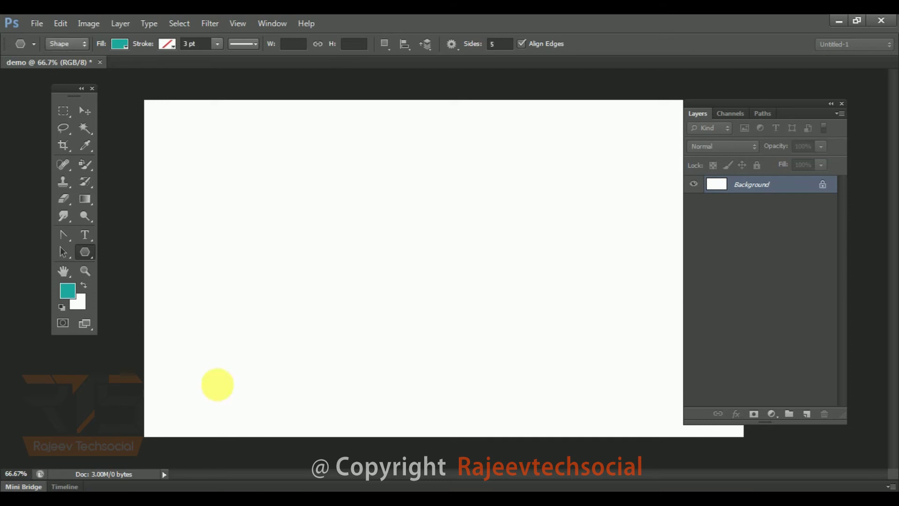
{"action": "mouse_move", "coordinate": [257, 151]}
{"action": "left_mouse_down"}
{"action": "mouse_move", "coordinate": [310, 242]}
{"action": "mouse_move", "coordinate": [337, 267]}
{"action": "left_mouse_up"}
{"action": "key", "text": "ctrl+z"}
{"action": "mouse_move", "coordinate": [345, 219]}
{"action": "left_mouse_down"}
{"action": "mouse_move", "coordinate": [434, 335]}
{"action": "mouse_move", "coordinate": [409, 297]}
{"action": "left_mouse_up"}
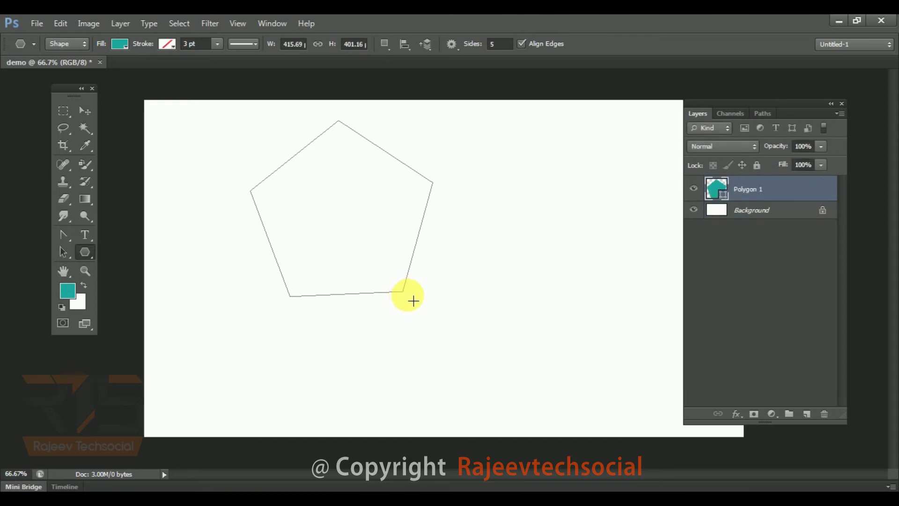
{"action": "left_click", "coordinate": [494, 42]}
{"action": "type", "text": "33"}
{"action": "left_click", "coordinate": [490, 49]}
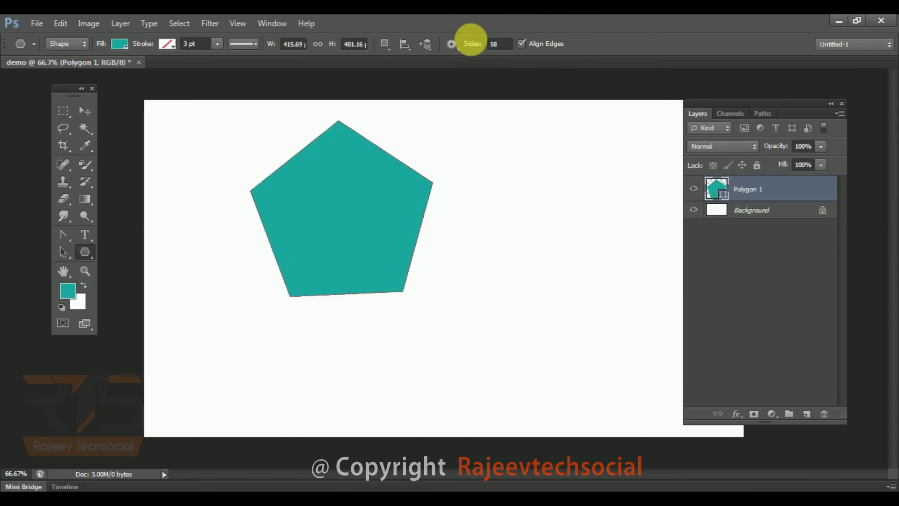
{"action": "left_click_drag", "start_coordinate": [476, 52], "coordinate": [464, 50]}
{"action": "left_click_drag", "start_coordinate": [460, 171], "coordinate": [571, 315]}
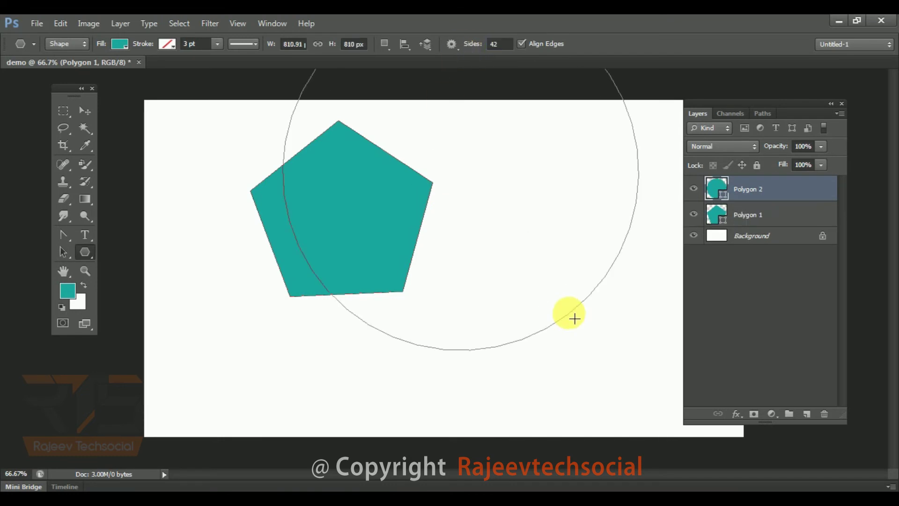
{"action": "key", "text": "ctrl+z"}
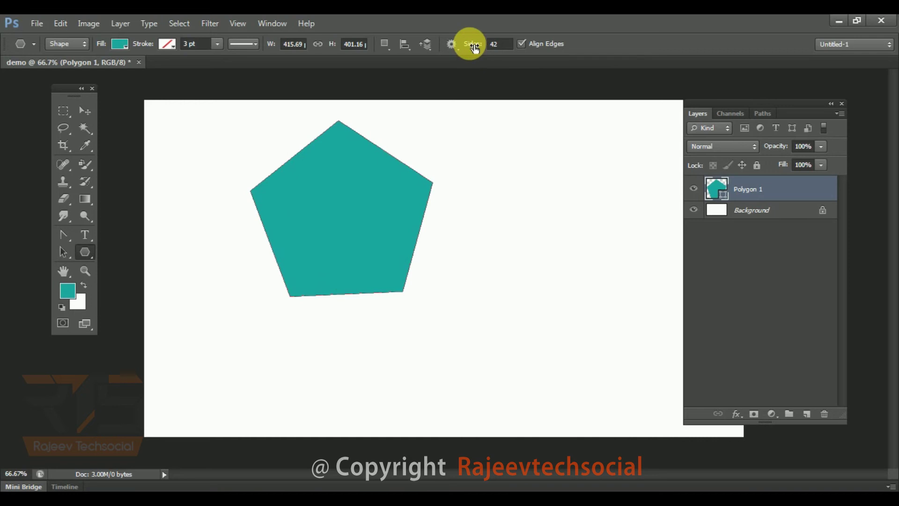
{"action": "left_click_drag", "start_coordinate": [475, 48], "coordinate": [448, 47]}
{"action": "left_click_drag", "start_coordinate": [522, 217], "coordinate": [565, 299]}
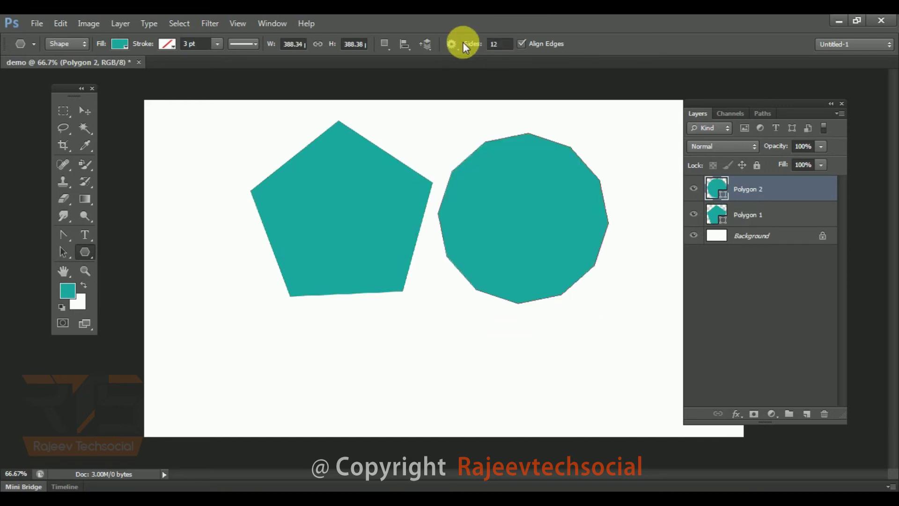
{"action": "left_click_drag", "start_coordinate": [351, 317], "coordinate": [435, 380]}
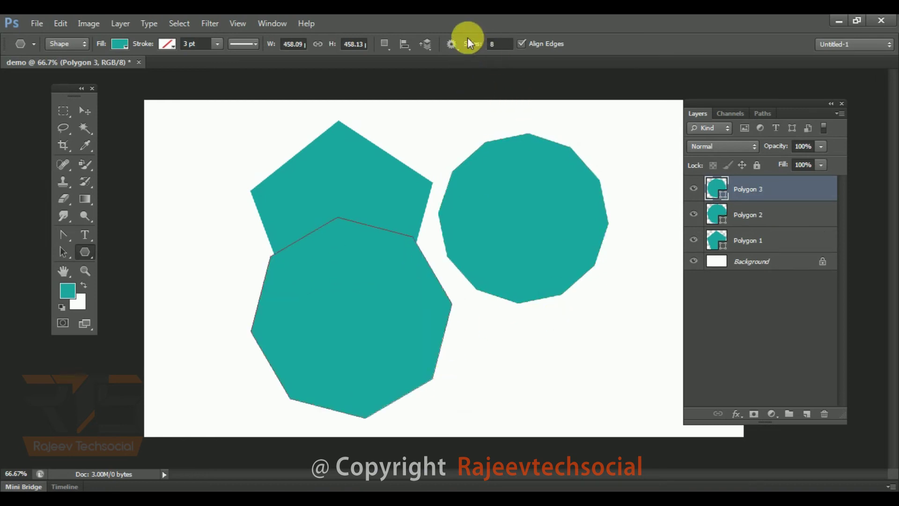
{"action": "mouse_move", "coordinate": [473, 42]}
{"action": "left_mouse_down"}
{"action": "mouse_move", "coordinate": [466, 55]}
{"action": "mouse_move", "coordinate": [490, 54]}
{"action": "left_mouse_up"}
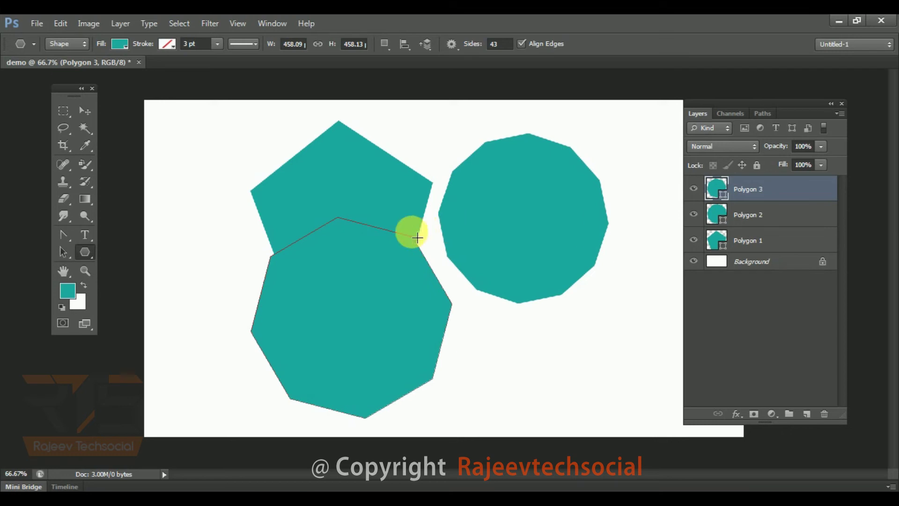
{"action": "key", "text": "ctrl+alt+z"}
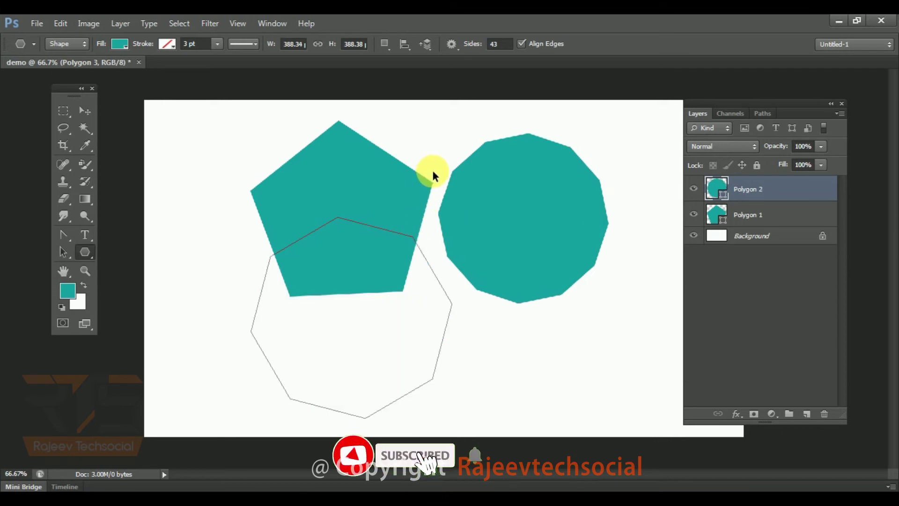
{"action": "key", "text": "ctrl+alt+z"}
{"action": "left_click_drag", "start_coordinate": [467, 139], "coordinate": [491, 178]}
{"action": "key", "text": "ctrl+z"}
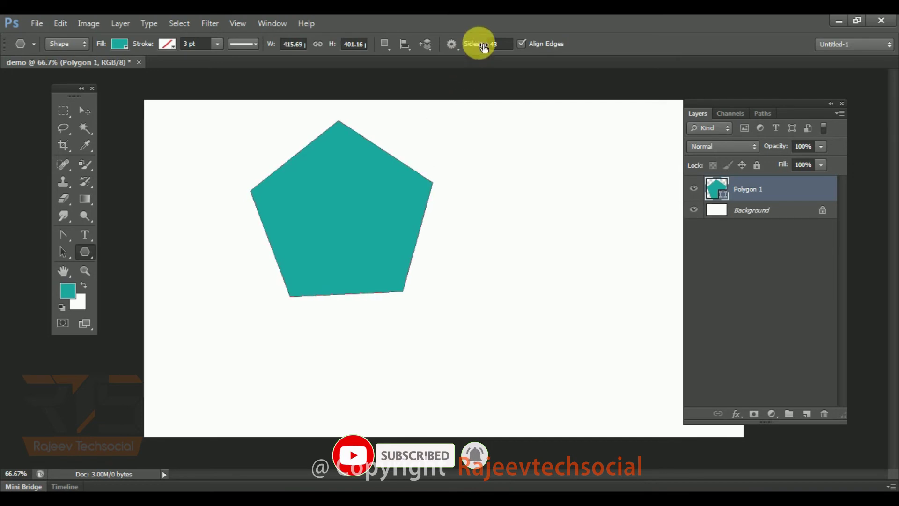
{"action": "left_click_drag", "start_coordinate": [478, 43], "coordinate": [460, 47]}
{"action": "left_click_drag", "start_coordinate": [482, 152], "coordinate": [539, 252]}
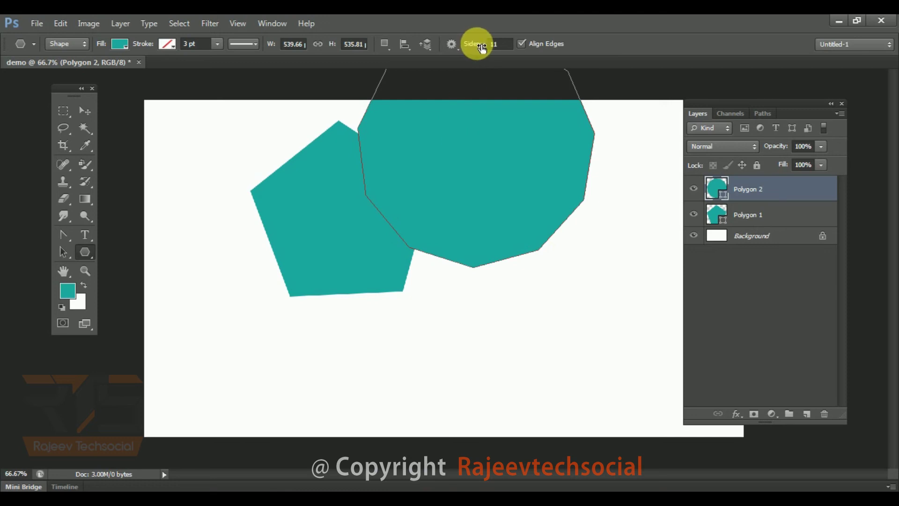
{"action": "left_click_drag", "start_coordinate": [349, 323], "coordinate": [428, 372]}
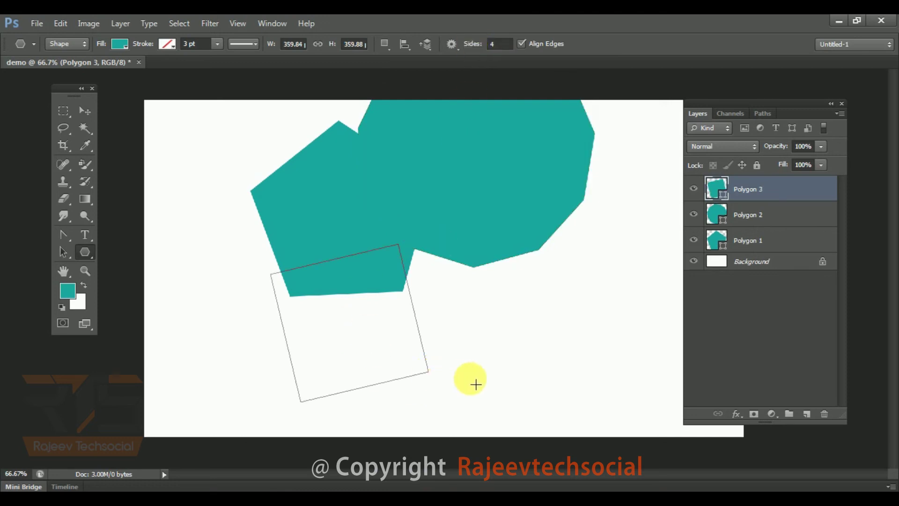
{"action": "key", "text": "ctrl+alt+z"}
{"action": "key", "text": "ctrl+alt+z"}
{"action": "key", "text": "ctrl+alt+z"}
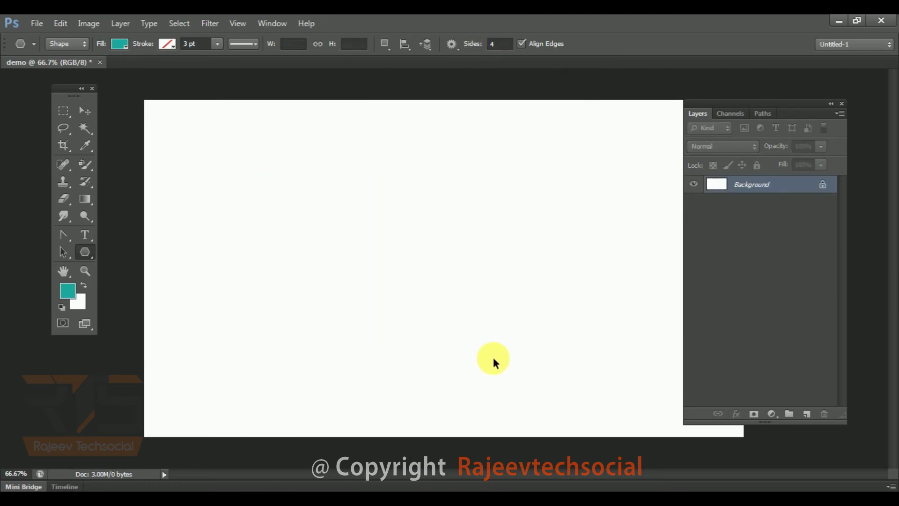
Select the Line Tool and draw two thin 1 px lines across the canvas.
{"action": "right_click", "coordinate": [88, 252]}
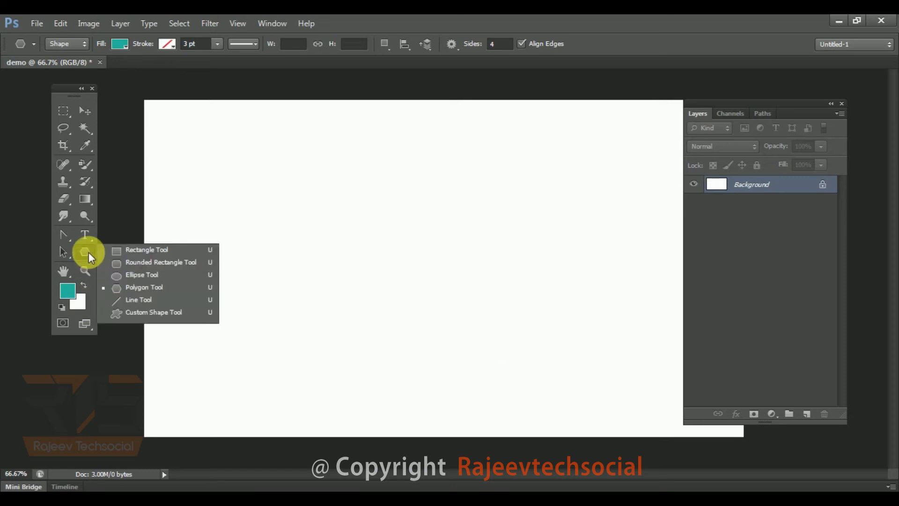
{"action": "left_click", "coordinate": [152, 301]}
{"action": "left_click_drag", "start_coordinate": [222, 207], "coordinate": [560, 144]}
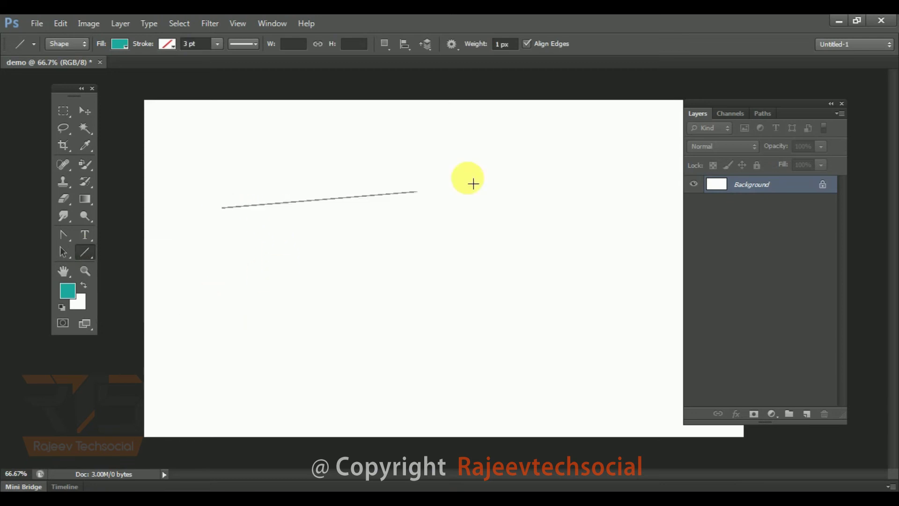
{"action": "left_click_drag", "start_coordinate": [245, 293], "coordinate": [531, 257]}
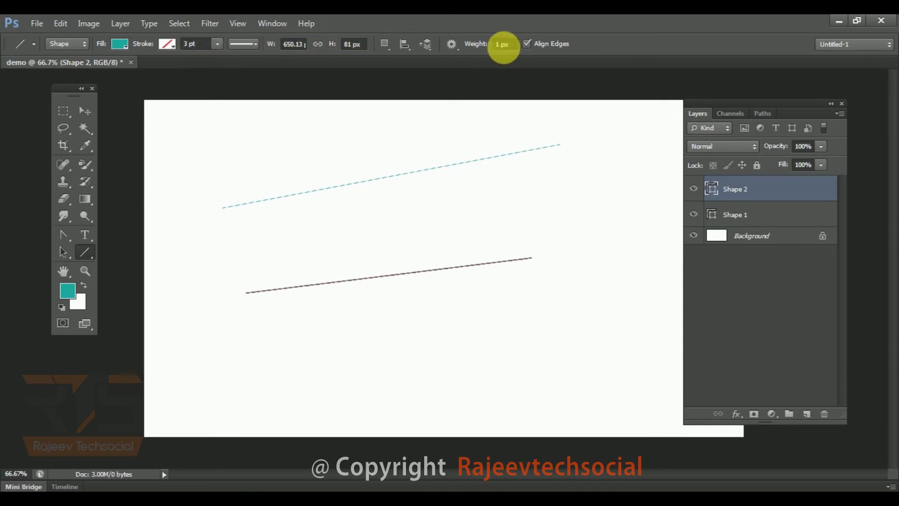
Draw two crossing 24 px lines, then two thinner 7 px lines.
{"action": "double_click", "coordinate": [501, 45]}
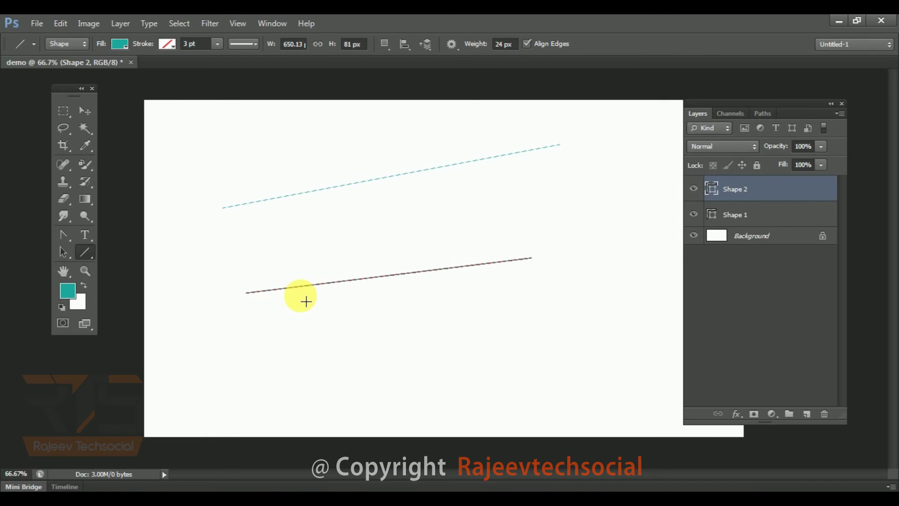
{"action": "left_click_drag", "start_coordinate": [293, 296], "coordinate": [564, 229]}
{"action": "left_click_drag", "start_coordinate": [284, 244], "coordinate": [521, 294]}
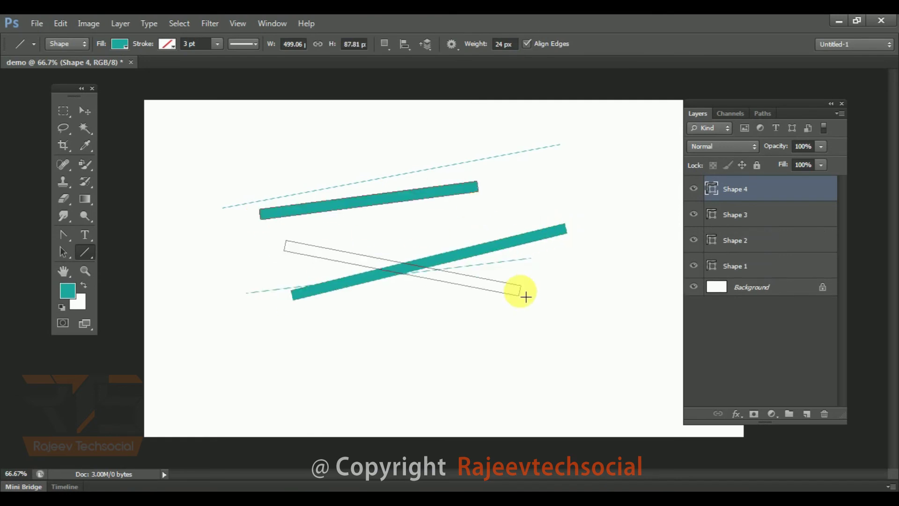
{"action": "left_click_drag", "start_coordinate": [487, 50], "coordinate": [459, 50]}
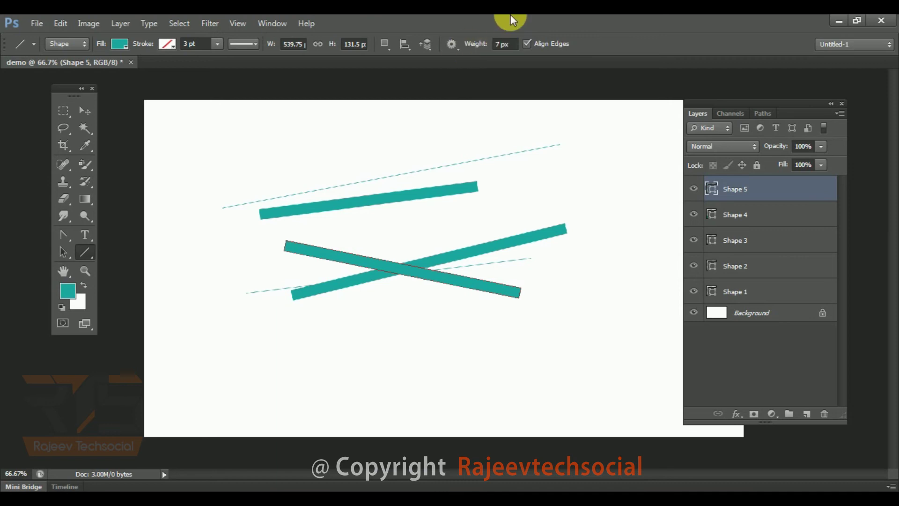
{"action": "mouse_move", "coordinate": [321, 220]}
{"action": "left_mouse_down"}
{"action": "mouse_move", "coordinate": [475, 307]}
{"action": "mouse_move", "coordinate": [470, 301]}
{"action": "left_mouse_up"}
{"action": "left_click_drag", "start_coordinate": [536, 181], "coordinate": [629, 326]}
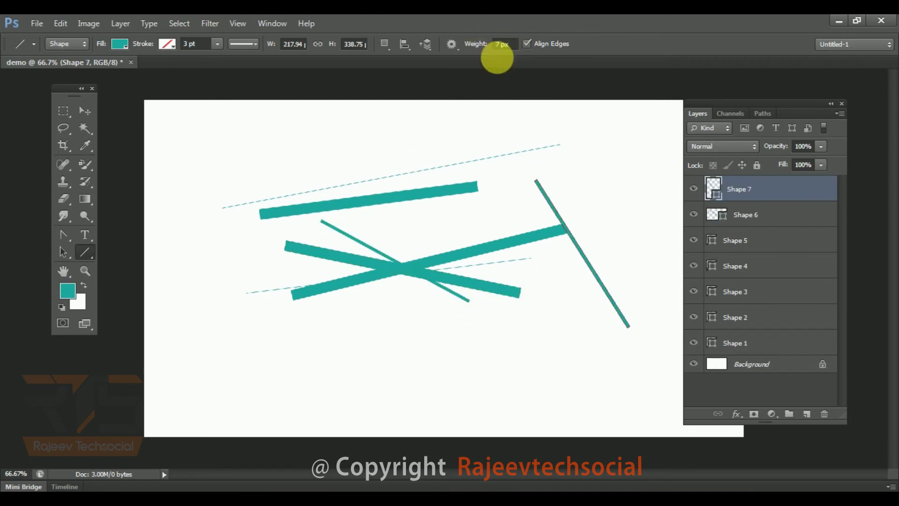
Draw a 41 px line across the top, then undo the thick lines.
{"action": "left_click_drag", "start_coordinate": [473, 44], "coordinate": [499, 42]}
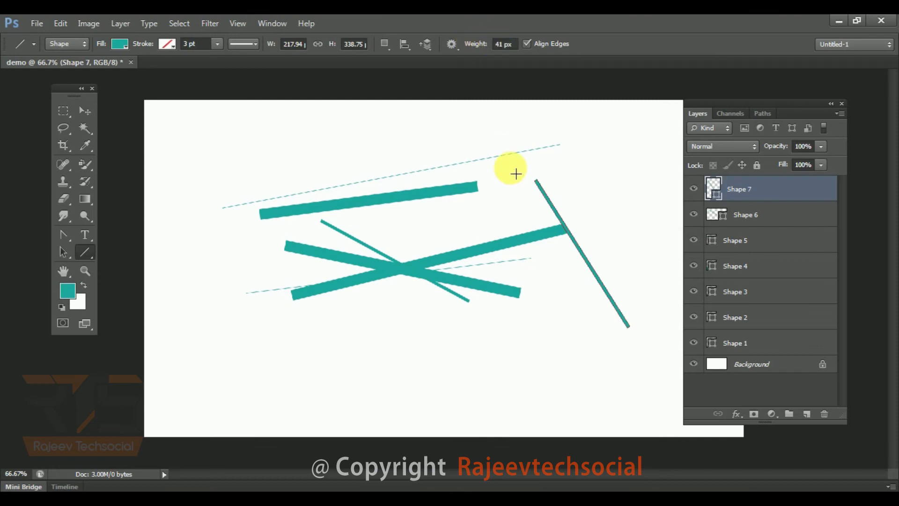
{"action": "left_click_drag", "start_coordinate": [234, 139], "coordinate": [598, 168]}
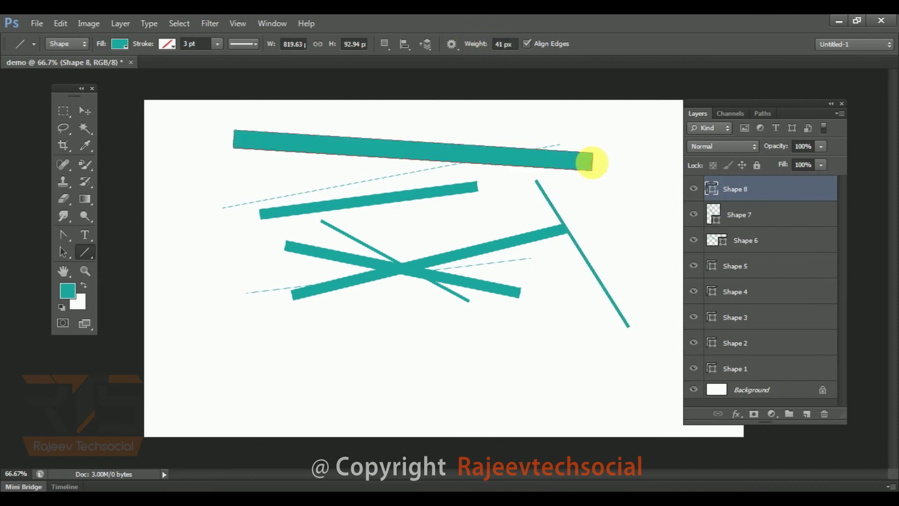
{"action": "key", "text": "ctrl+alt+z"}
{"action": "key", "text": "ctrl+alt+z"}
{"action": "key", "text": "ctrl+alt+z"}
{"action": "key", "text": "ctrl+alt+z"}
{"action": "key", "text": "ctrl+alt+z"}
{"action": "key", "text": "ctrl+alt+z"}
{"action": "key", "text": "ctrl+alt+z"}
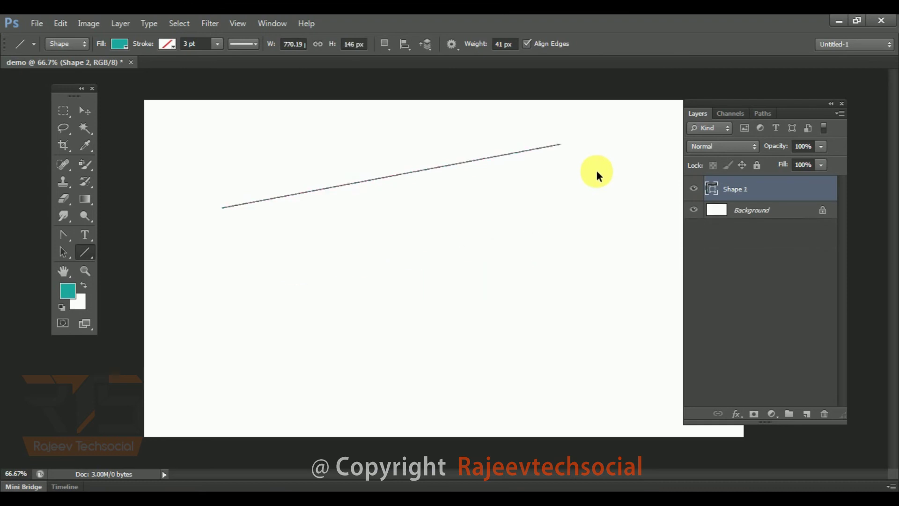
{"action": "key", "text": "ctrl+alt+z"}
Draw six crossing 41 px teal lines, then undo the most recent ones.
{"action": "left_click_drag", "start_coordinate": [246, 225], "coordinate": [633, 328]}
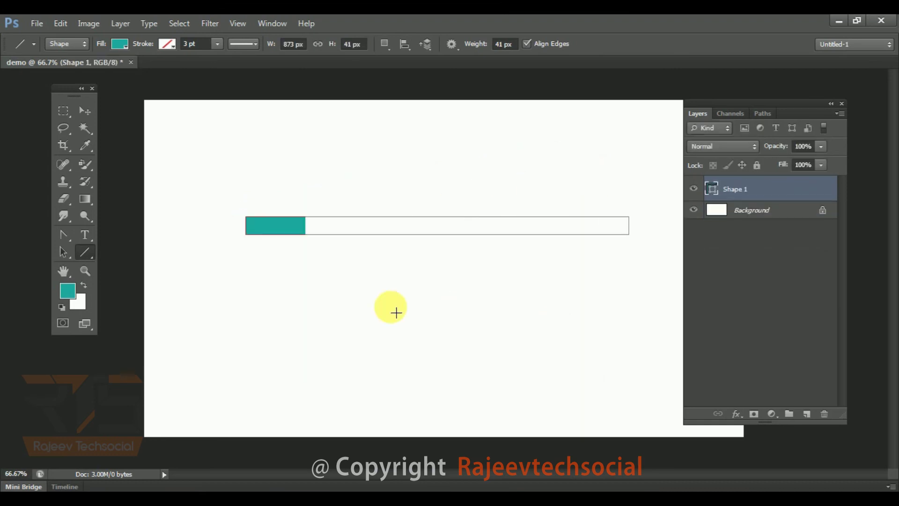
{"action": "left_click_drag", "start_coordinate": [280, 313], "coordinate": [552, 158]}
{"action": "left_click_drag", "start_coordinate": [198, 360], "coordinate": [571, 405]}
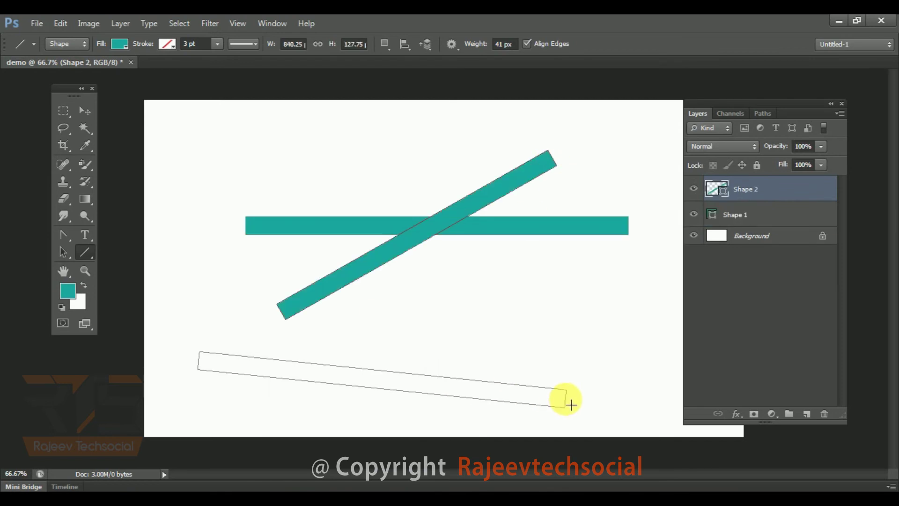
{"action": "left_click_drag", "start_coordinate": [357, 174], "coordinate": [647, 393]}
{"action": "left_click_drag", "start_coordinate": [276, 179], "coordinate": [430, 374]}
{"action": "mouse_move", "coordinate": [188, 136]}
{"action": "left_mouse_down"}
{"action": "mouse_move", "coordinate": [409, 214]}
{"action": "mouse_move", "coordinate": [580, 243]}
{"action": "left_mouse_up"}
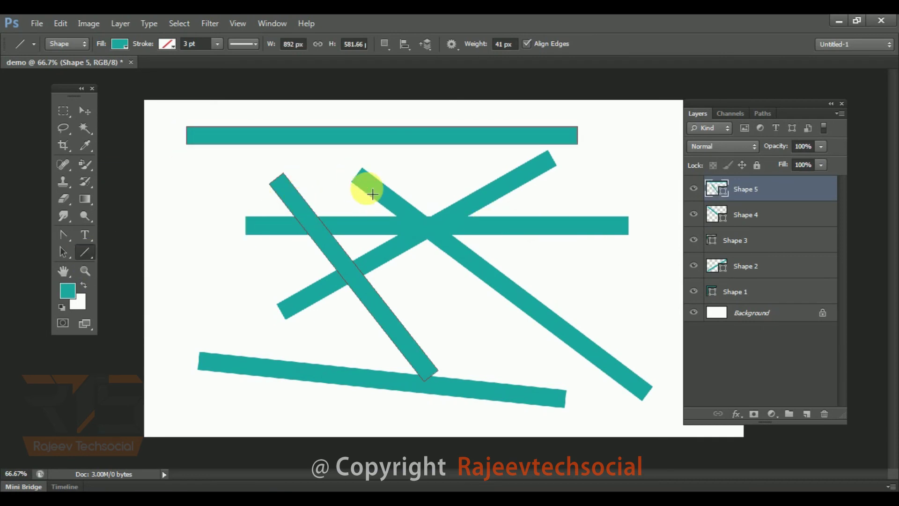
{"action": "key", "text": "ctrl+alt+z"}
{"action": "key", "text": "ctrl+alt+z"}
{"action": "key", "text": "ctrl+alt+z"}
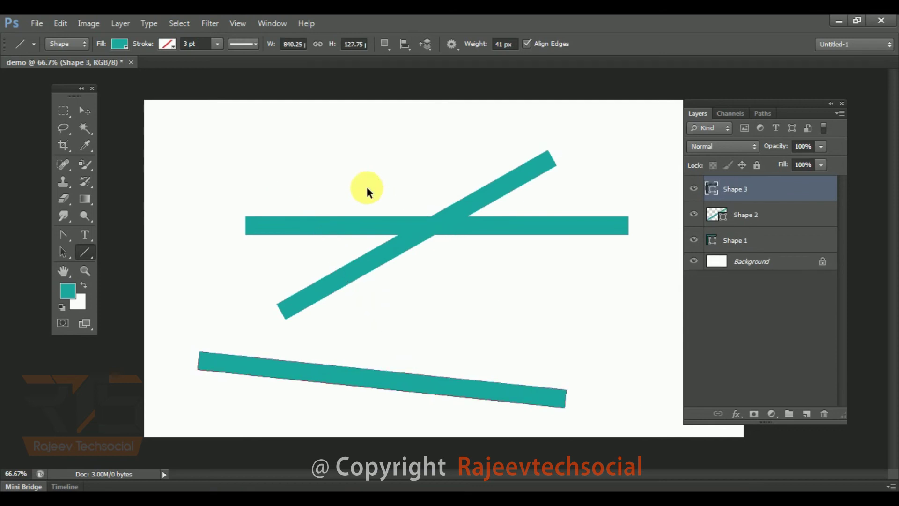
{"action": "key", "text": "ctrl+alt+z"}
{"action": "key", "text": "ctrl+alt+z"}
{"action": "key", "text": "ctrl+alt+z"}
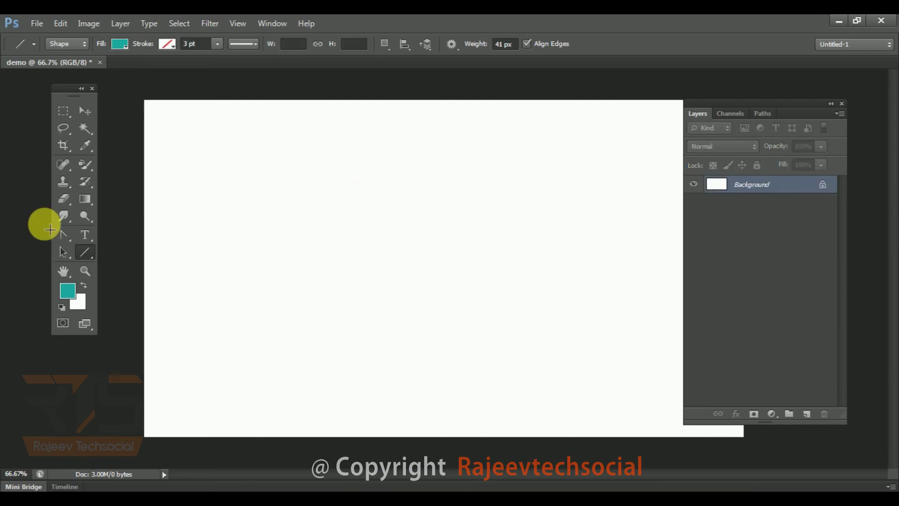
Switch to the Custom Shape Tool, test two teal arrow shapes, then undo them.
{"action": "right_click", "coordinate": [89, 249]}
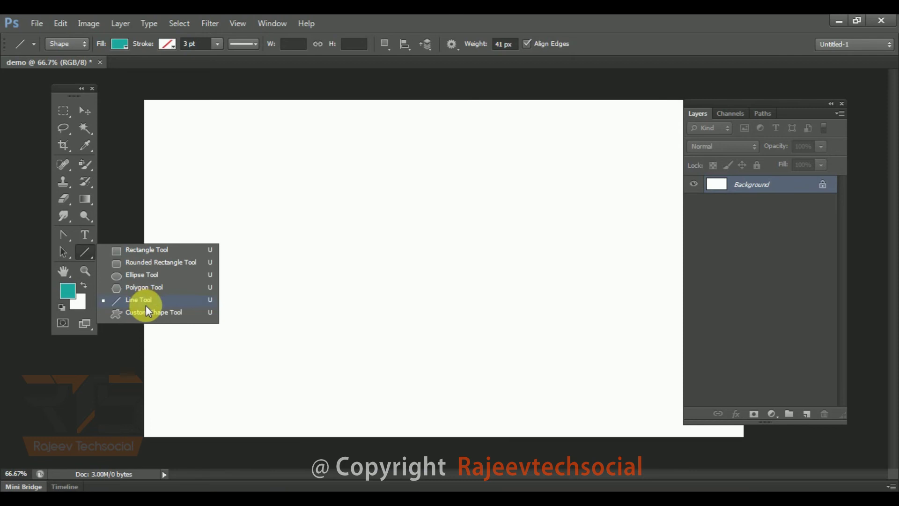
{"action": "left_click", "coordinate": [158, 312]}
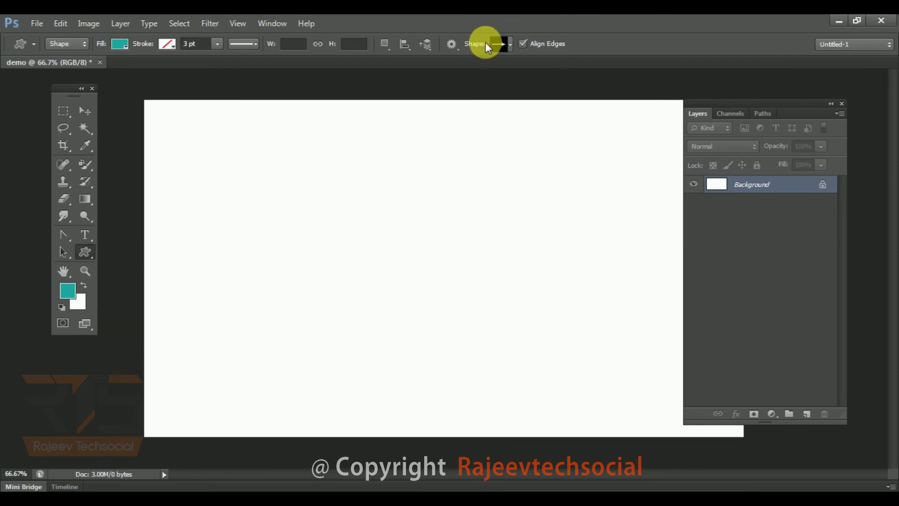
{"action": "left_click_drag", "start_coordinate": [237, 180], "coordinate": [340, 323]}
{"action": "left_click_drag", "start_coordinate": [361, 173], "coordinate": [552, 318]}
{"action": "key", "text": "ctrl+alt+z"}
{"action": "key", "text": "ctrl+alt+z"}
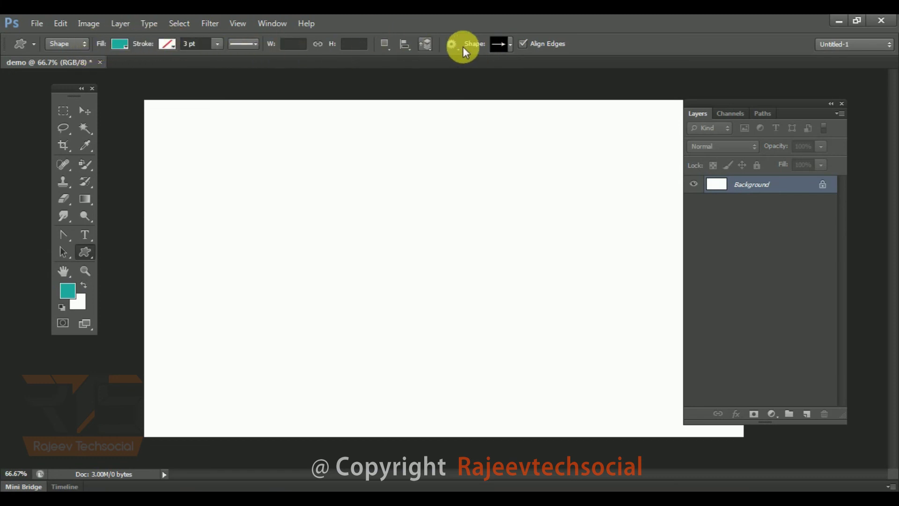
Append the Animals shape set to the custom shape library.
{"action": "left_click", "coordinate": [510, 43]}
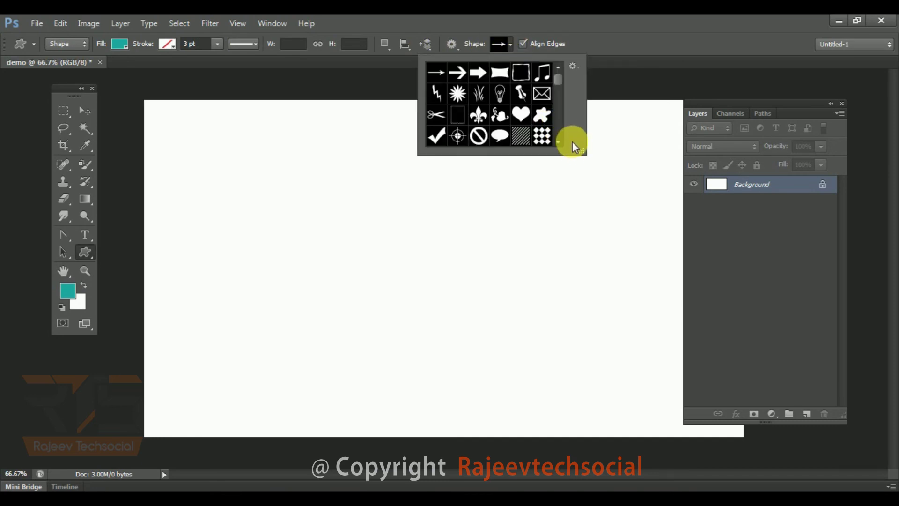
{"action": "left_click_drag", "start_coordinate": [584, 152], "coordinate": [706, 296]}
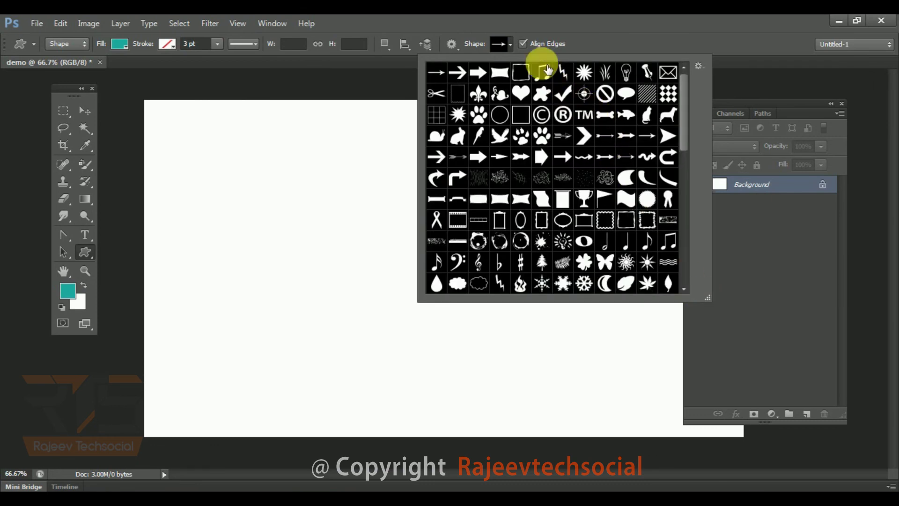
{"action": "left_click", "coordinate": [697, 66]}
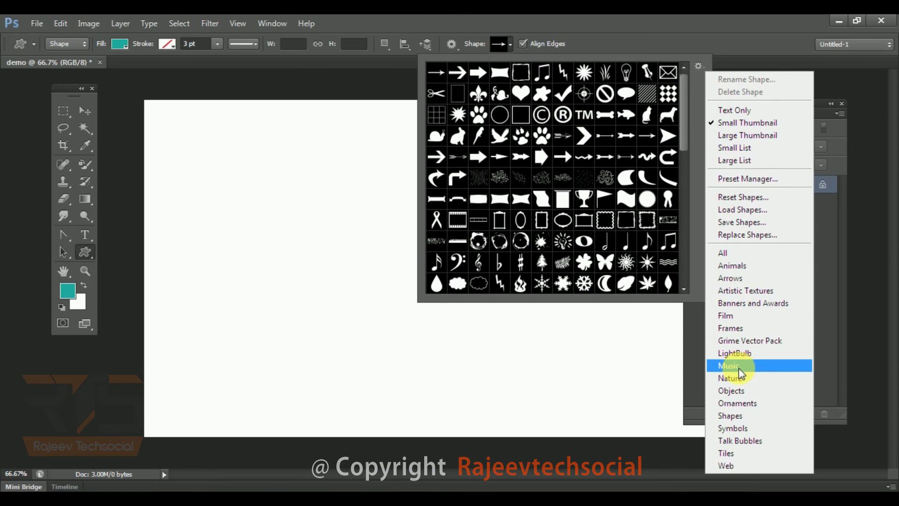
{"action": "left_click", "coordinate": [749, 266]}
{"action": "left_click", "coordinate": [511, 208]}
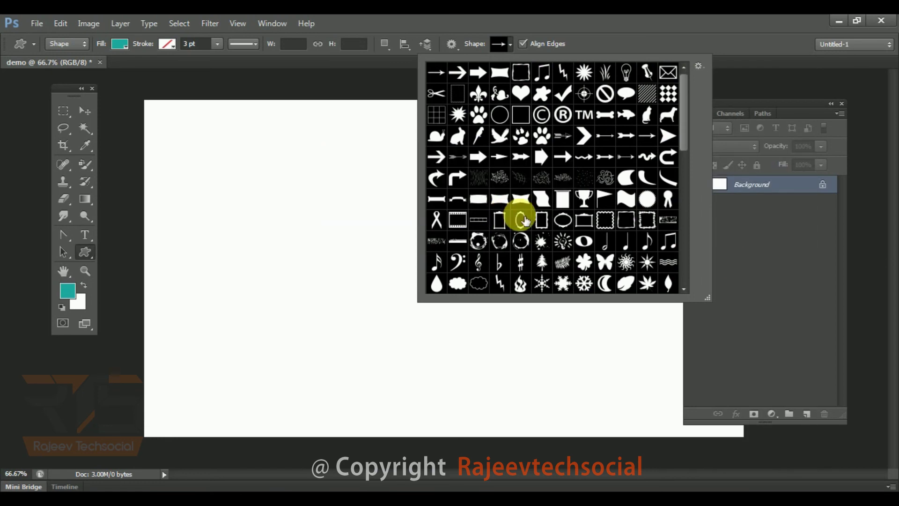
Pick the rabbit shape and draw two teal rabbits.
{"action": "scroll", "coordinate": [580, 208], "scroll_direction": "down", "scroll_amount": 1}
{"action": "scroll", "coordinate": [579, 208], "scroll_direction": "down", "scroll_amount": 3}
{"action": "scroll", "coordinate": [579, 206], "scroll_direction": "down", "scroll_amount": 3}
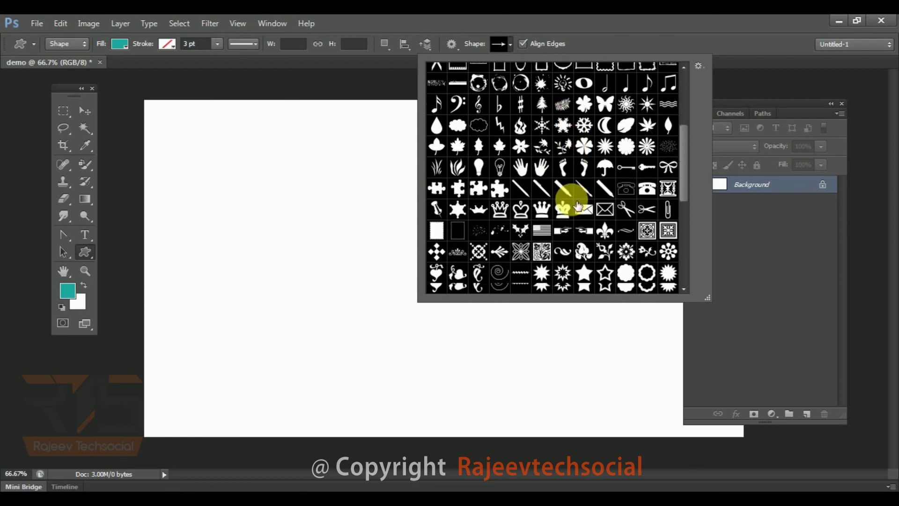
{"action": "scroll", "coordinate": [578, 204], "scroll_direction": "down", "scroll_amount": 3}
{"action": "scroll", "coordinate": [578, 206], "scroll_direction": "down", "scroll_amount": 3}
{"action": "scroll", "coordinate": [576, 206], "scroll_direction": "down", "scroll_amount": 1}
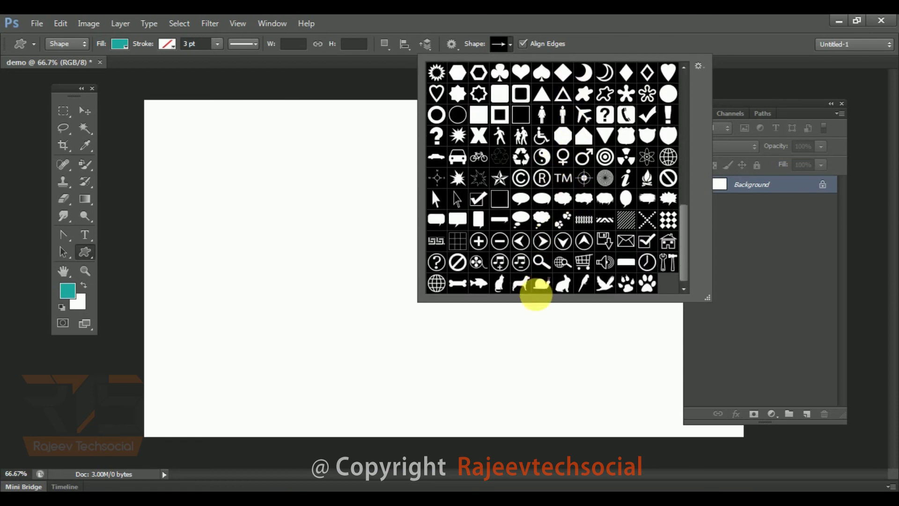
{"action": "left_click", "coordinate": [563, 283]}
{"action": "left_click_drag", "start_coordinate": [269, 178], "coordinate": [327, 284]}
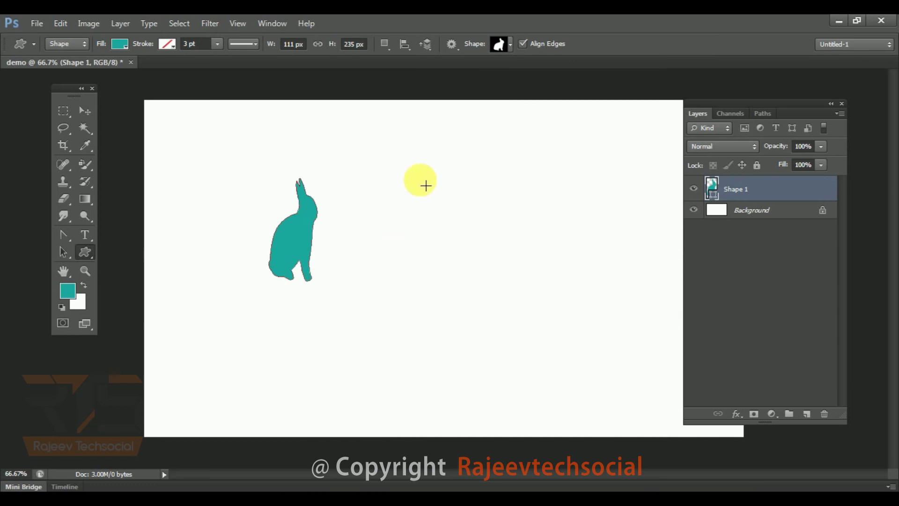
{"action": "left_click_drag", "start_coordinate": [420, 179], "coordinate": [501, 265]}
Pick the paw print shape, draw one, then undo the trial shapes.
{"action": "left_click", "coordinate": [503, 44]}
{"action": "left_click", "coordinate": [564, 283]}
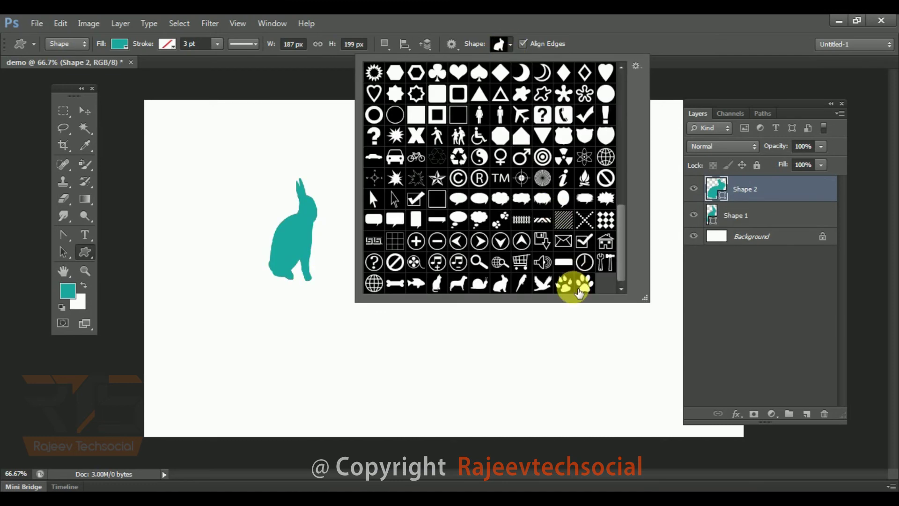
{"action": "left_click_drag", "start_coordinate": [193, 138], "coordinate": [261, 272]}
{"action": "key", "text": "ctrl+alt+z"}
{"action": "key", "text": "ctrl+alt+z"}
{"action": "key", "text": "ctrl+alt+z"}
Choose the puzzle piece custom shape and draw two trial puzzle pieces.
{"action": "left_click", "coordinate": [510, 46]}
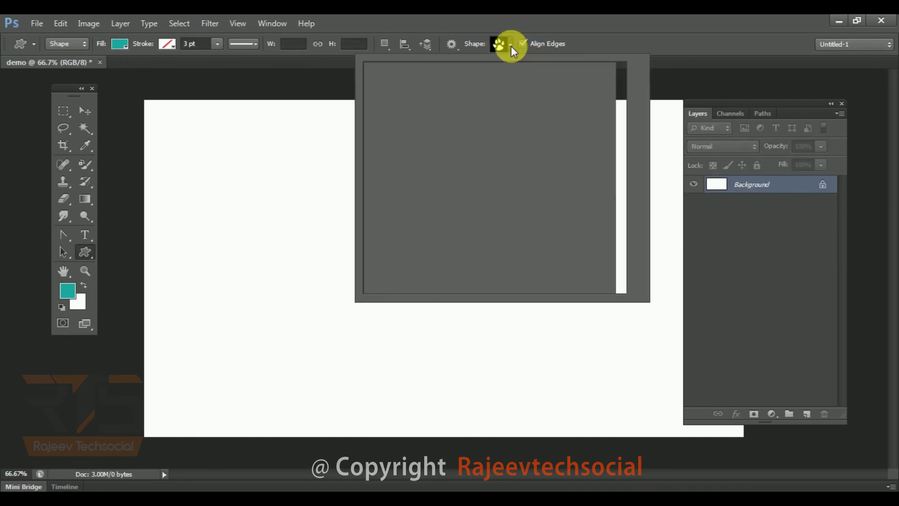
{"action": "scroll", "coordinate": [541, 229], "scroll_direction": "up", "scroll_amount": 1}
{"action": "scroll", "coordinate": [534, 225], "scroll_direction": "up", "scroll_amount": 1}
{"action": "scroll", "coordinate": [532, 227], "scroll_direction": "up", "scroll_amount": 1}
{"action": "scroll", "coordinate": [581, 239], "scroll_direction": "up", "scroll_amount": 1}
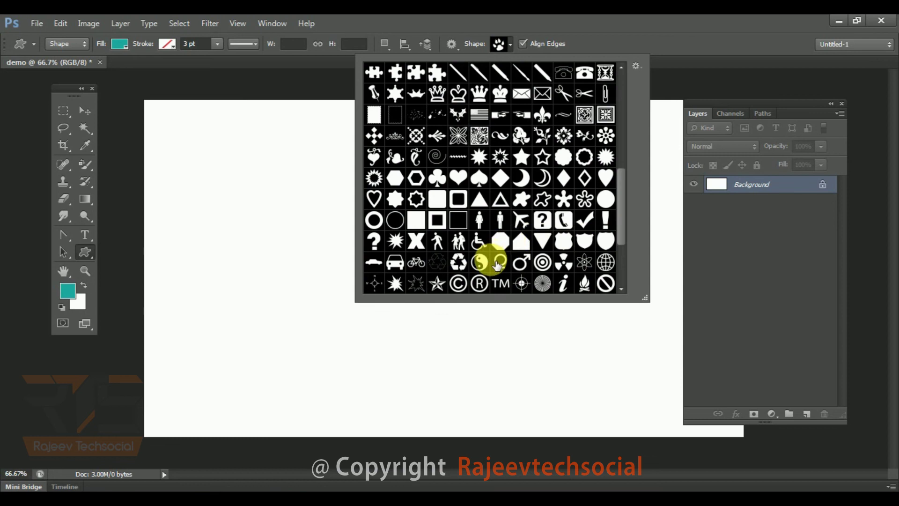
{"action": "scroll", "coordinate": [448, 228], "scroll_direction": "up", "scroll_amount": 1}
{"action": "scroll", "coordinate": [447, 225], "scroll_direction": "up", "scroll_amount": 3}
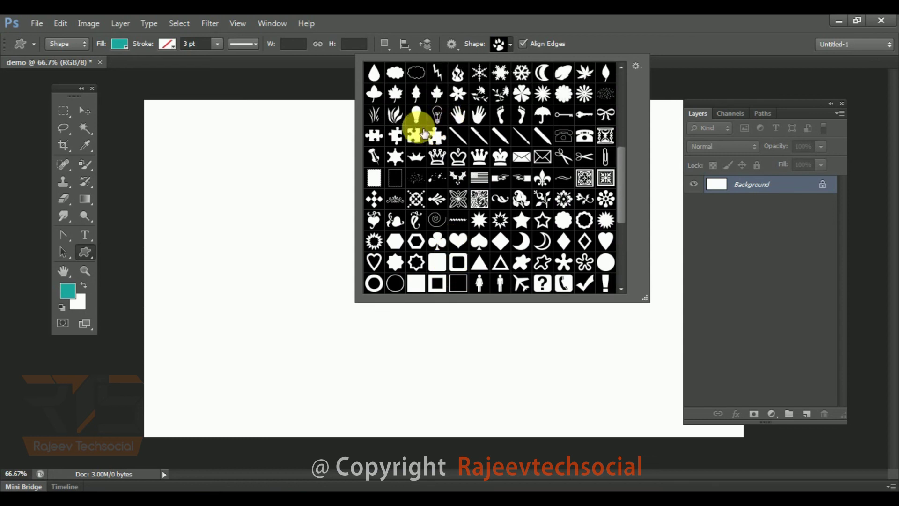
{"action": "left_click", "coordinate": [415, 120]}
{"action": "left_click_drag", "start_coordinate": [276, 151], "coordinate": [314, 251]}
{"action": "left_click_drag", "start_coordinate": [487, 202], "coordinate": [560, 302]}
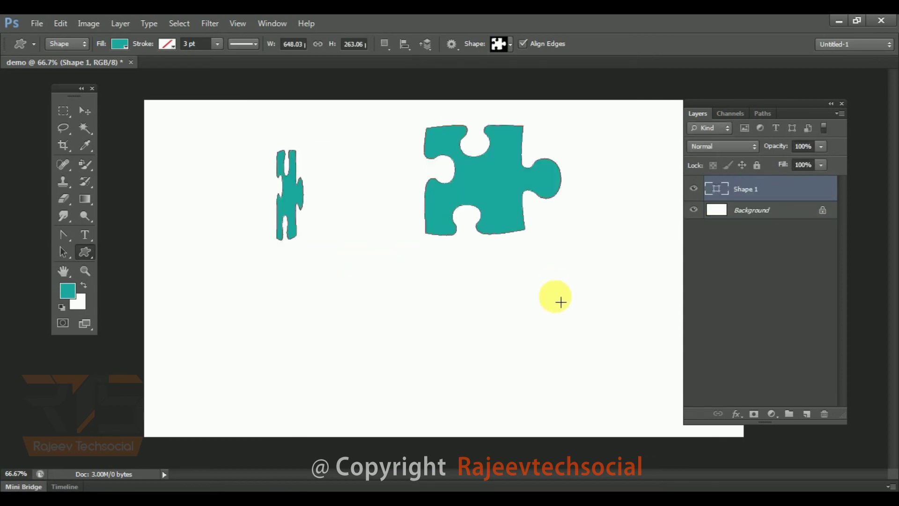
Give the pieces a grey 474747 fill, then undo the colour and the pieces.
{"action": "double_click", "coordinate": [722, 191]}
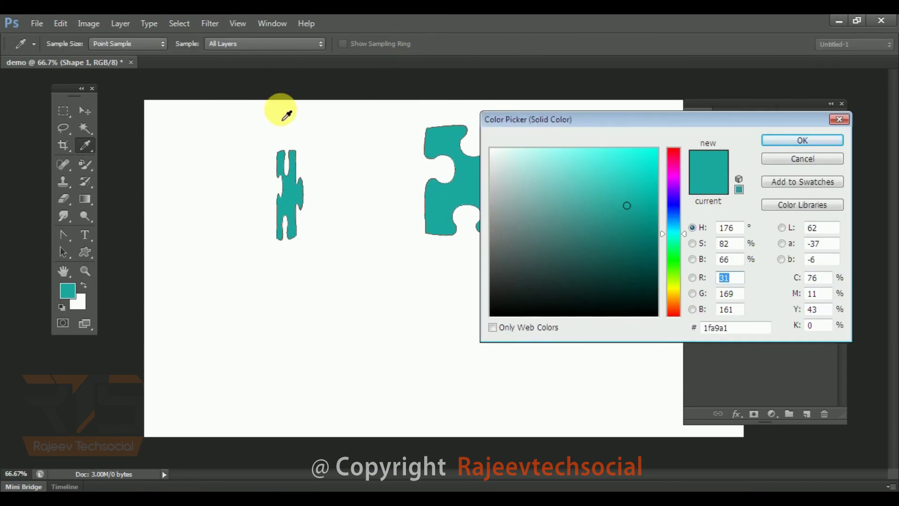
{"action": "left_click_drag", "start_coordinate": [607, 254], "coordinate": [463, 269]}
{"action": "left_click_drag", "start_coordinate": [674, 248], "coordinate": [674, 265]}
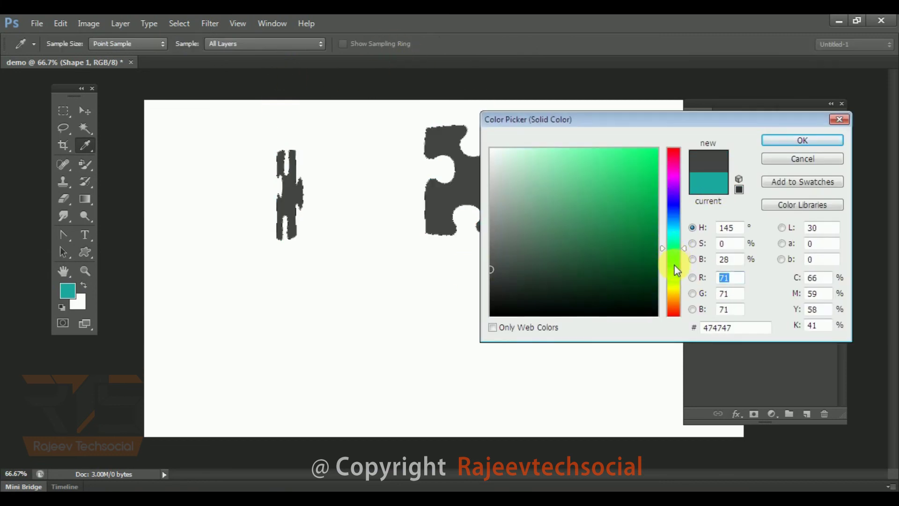
{"action": "left_click", "coordinate": [784, 142]}
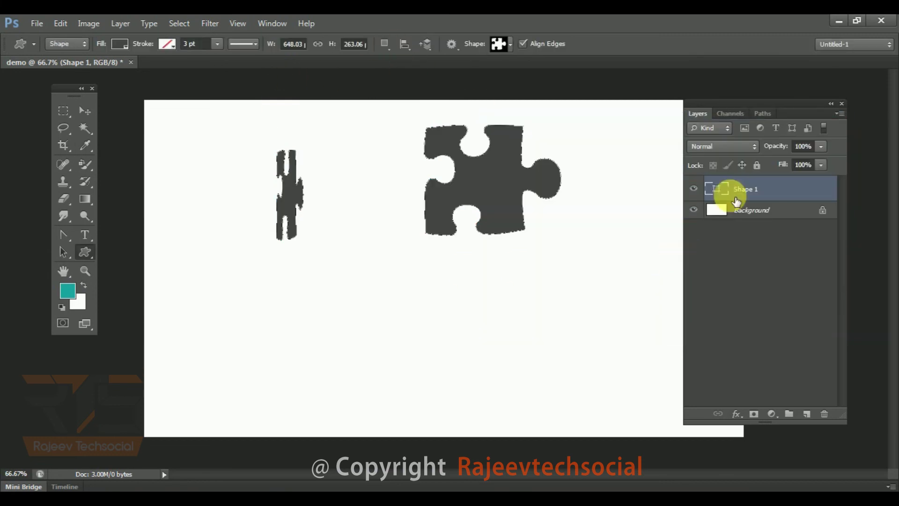
{"action": "key", "text": "ctrl+alt+z"}
{"action": "key", "text": "ctrl+alt+z"}
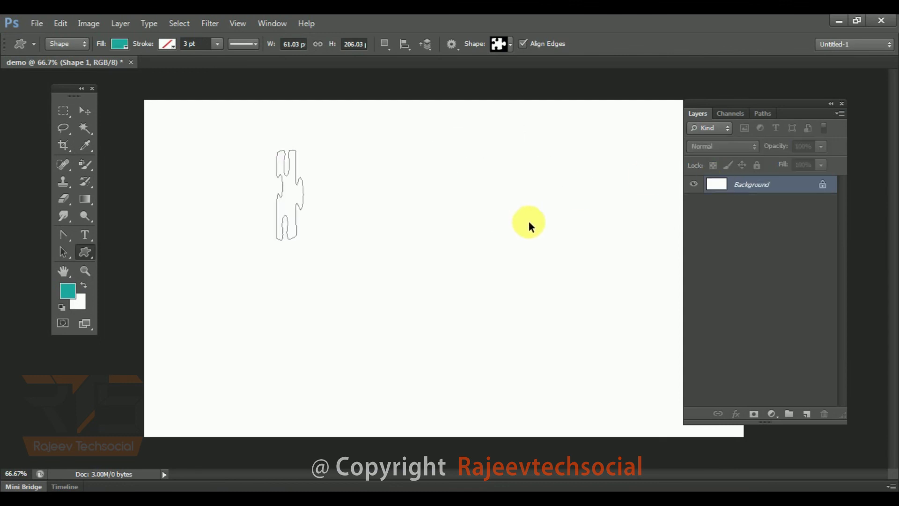
Draw a teal puzzle piece and add a new empty layer.
{"action": "left_click", "coordinate": [506, 46]}
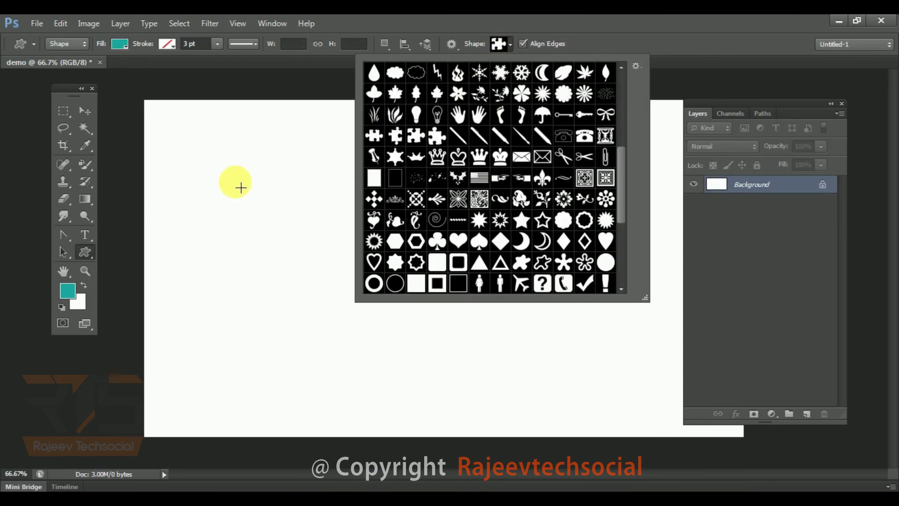
{"action": "left_click_drag", "start_coordinate": [235, 181], "coordinate": [321, 311]}
{"action": "left_click", "coordinate": [806, 414]}
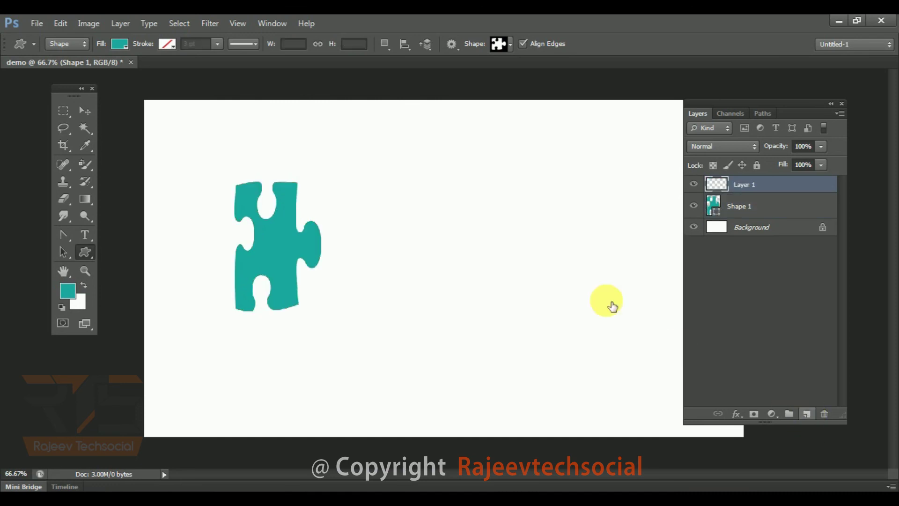
Place a 100 px hand shape, undoing the two extra hands drawn afterwards.
{"action": "left_click", "coordinate": [498, 44]}
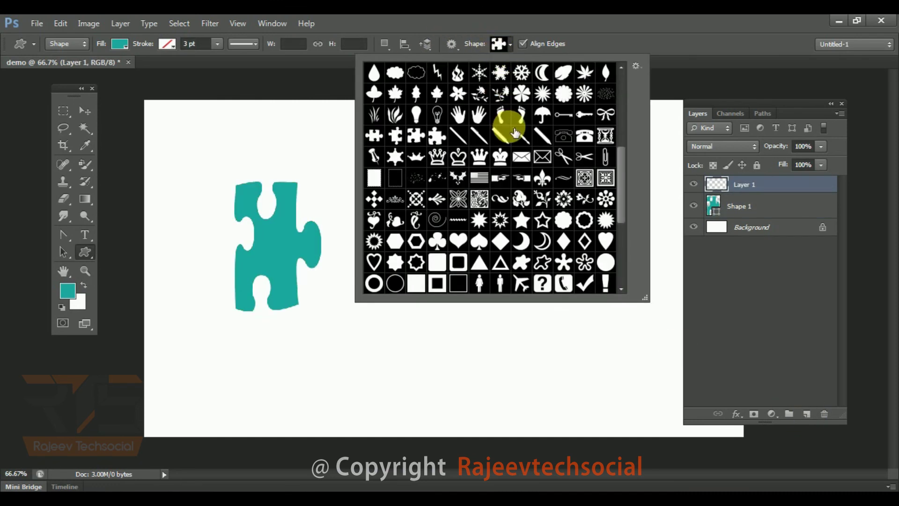
{"action": "left_click", "coordinate": [478, 115]}
{"action": "left_click", "coordinate": [311, 165]}
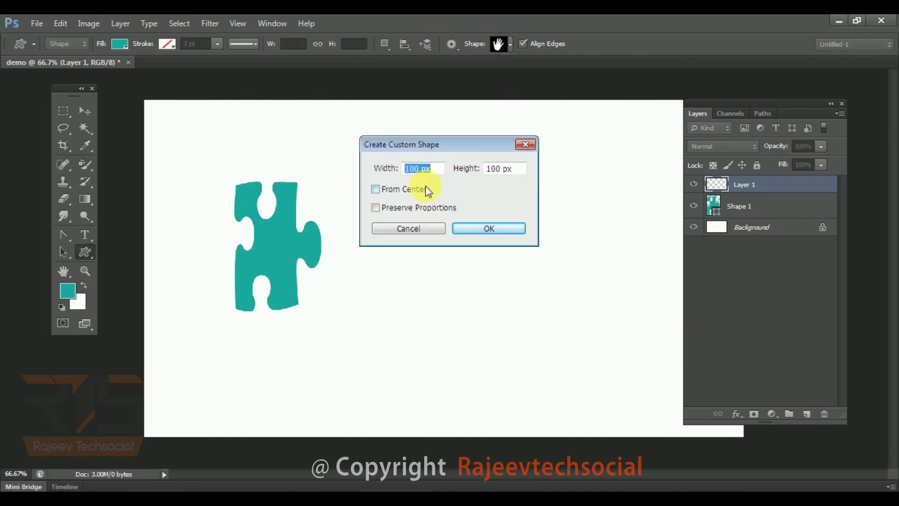
{"action": "left_click", "coordinate": [483, 228]}
{"action": "left_click_drag", "start_coordinate": [411, 191], "coordinate": [518, 342]}
{"action": "left_click_drag", "start_coordinate": [575, 197], "coordinate": [636, 304]}
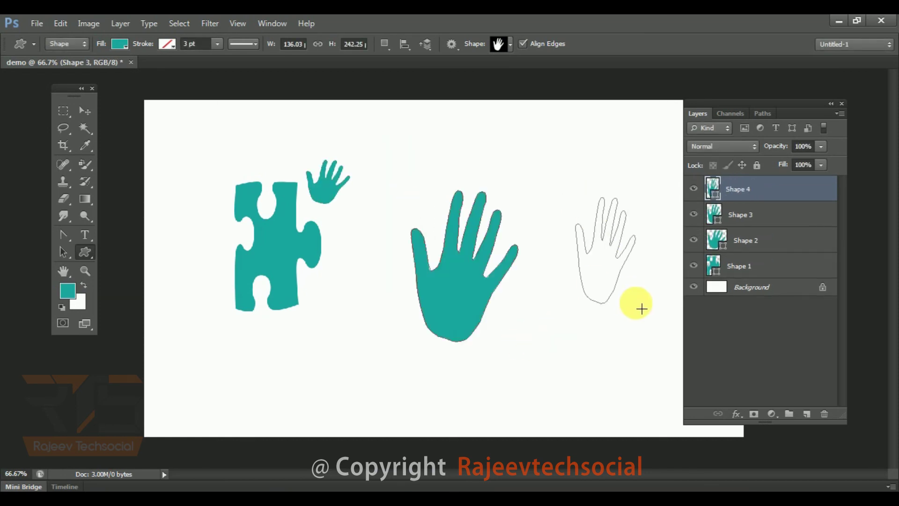
{"action": "key", "text": "ctrl+alt+z"}
{"action": "key", "text": "ctrl+alt+z"}
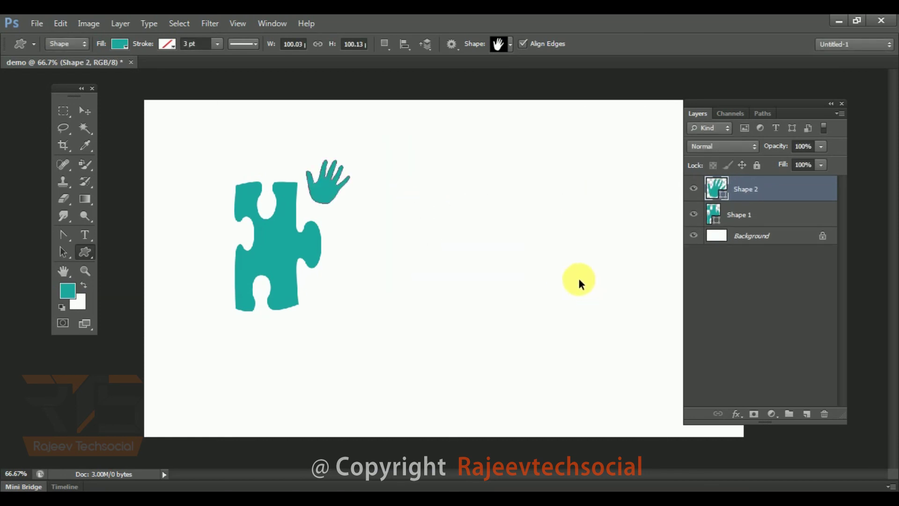
Recolour the hand shape blue 367ebb and dismiss the custom shape list.
{"action": "double_click", "coordinate": [728, 194]}
{"action": "left_click", "coordinate": [589, 266]}
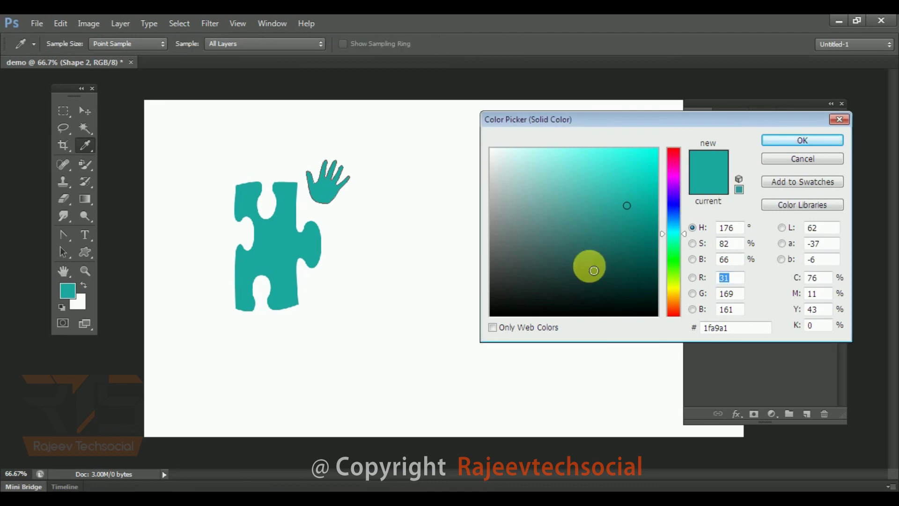
{"action": "left_click", "coordinate": [675, 265]}
{"action": "left_click", "coordinate": [674, 219]}
{"action": "left_click", "coordinate": [609, 192]}
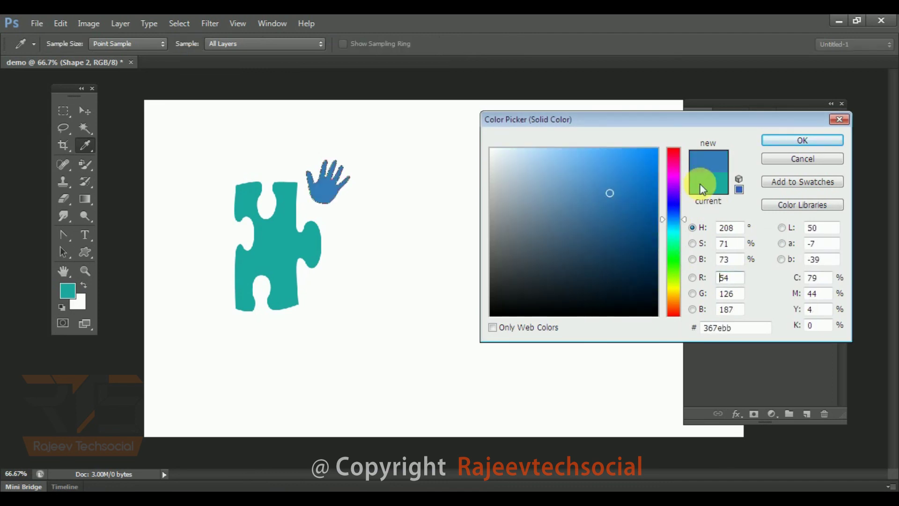
{"action": "left_click", "coordinate": [773, 140]}
{"action": "left_click", "coordinate": [510, 44]}
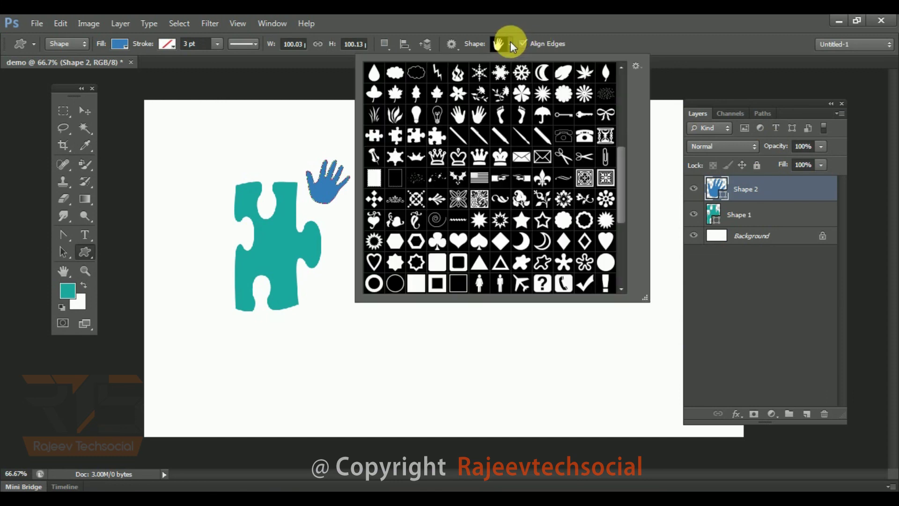
{"action": "left_click", "coordinate": [575, 19]}
Close the demo without saving and open lonely_tree_185144.jpg.
{"action": "left_click", "coordinate": [131, 62]}
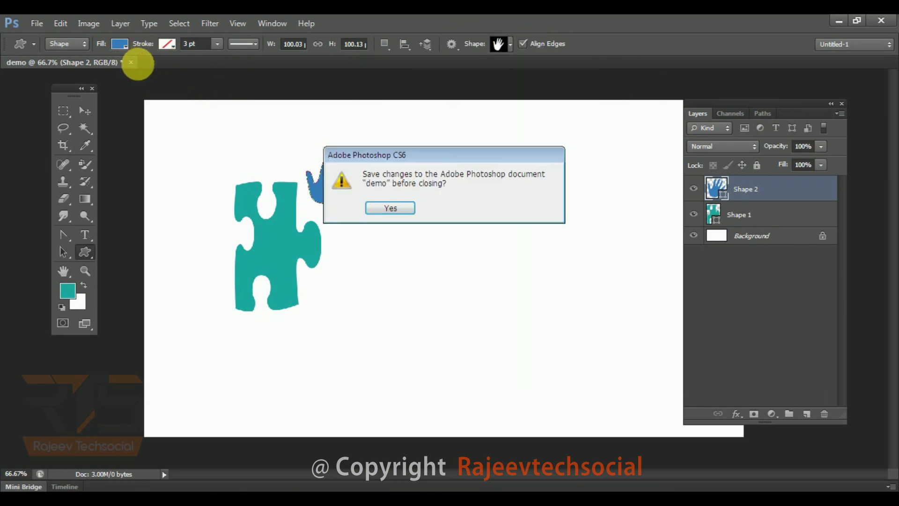
{"action": "left_click", "coordinate": [444, 210]}
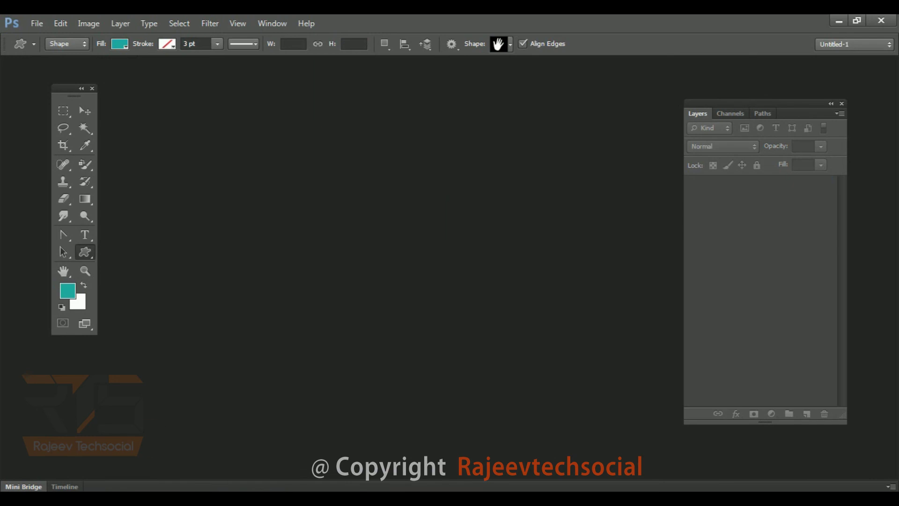
{"action": "key", "text": "ctrl+o"}
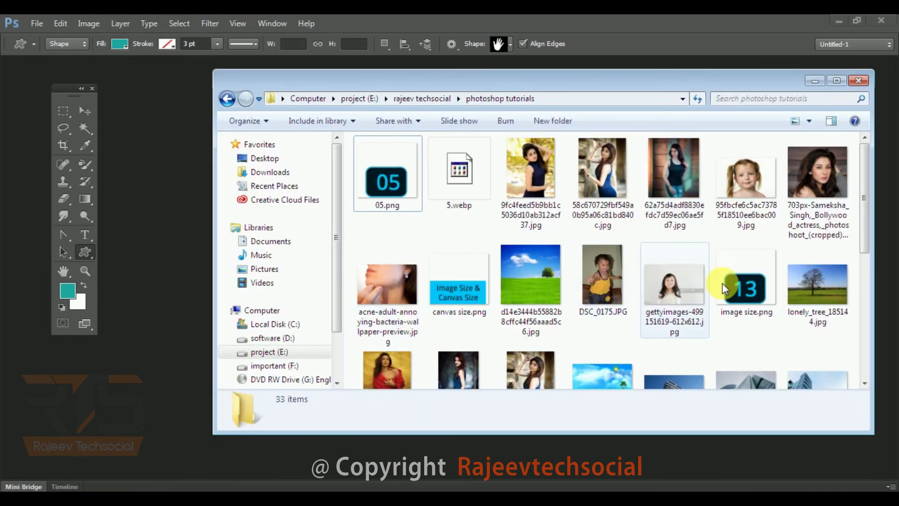
{"action": "left_click", "coordinate": [823, 284]}
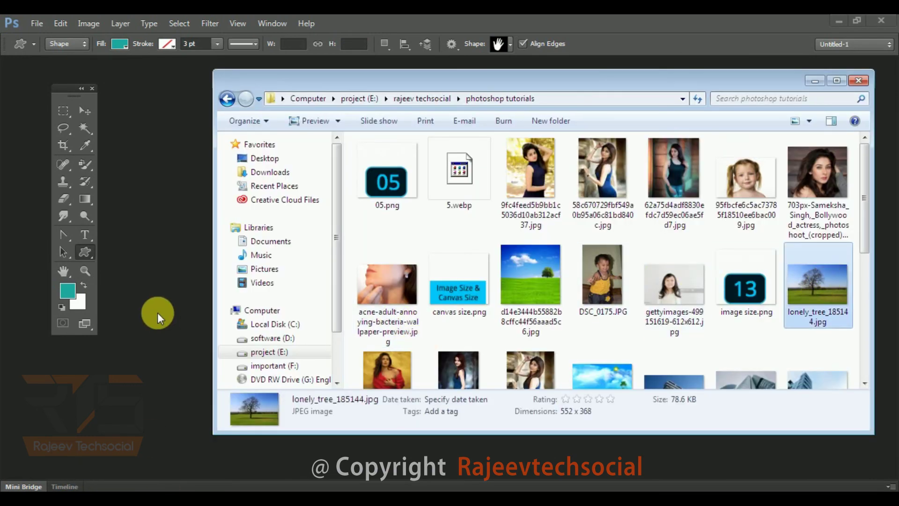
{"action": "key", "text": "Return"}
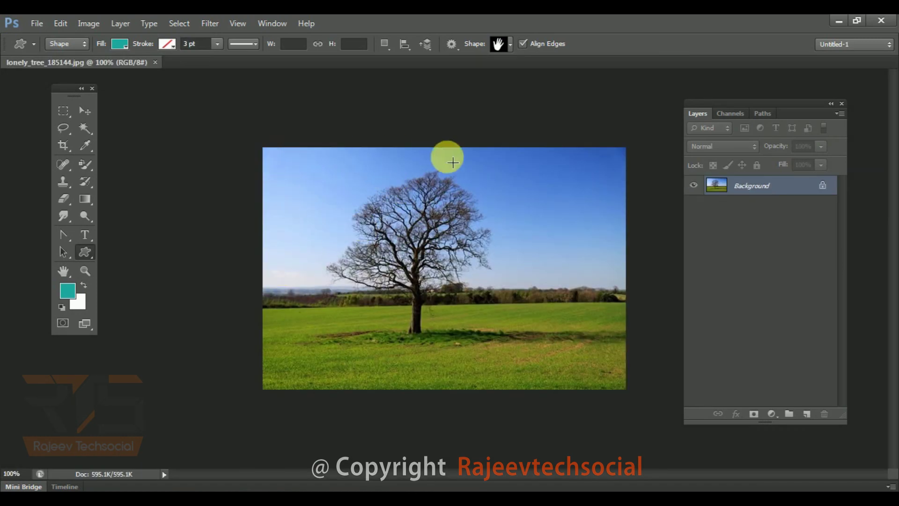
Choose the bird custom shape and draw a bird in the upper-left sky.
{"action": "left_click", "coordinate": [508, 45]}
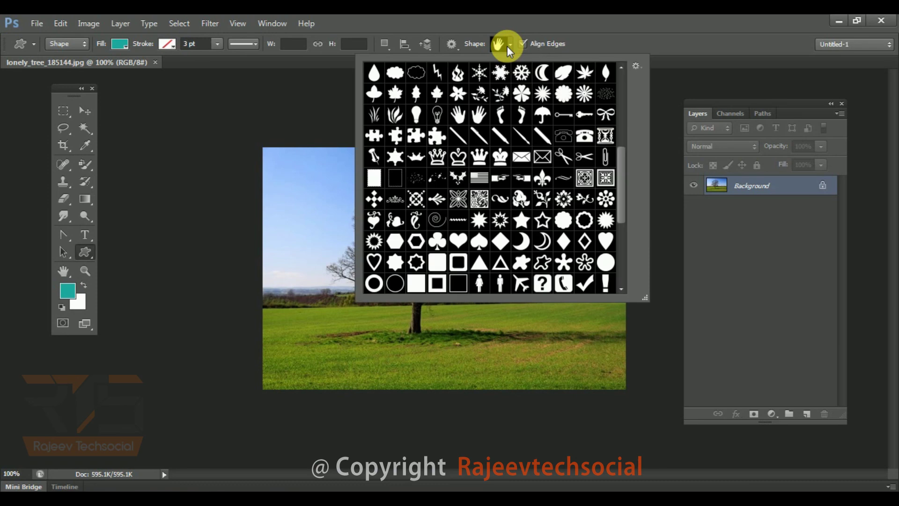
{"action": "left_click_drag", "start_coordinate": [622, 181], "coordinate": [613, 100]}
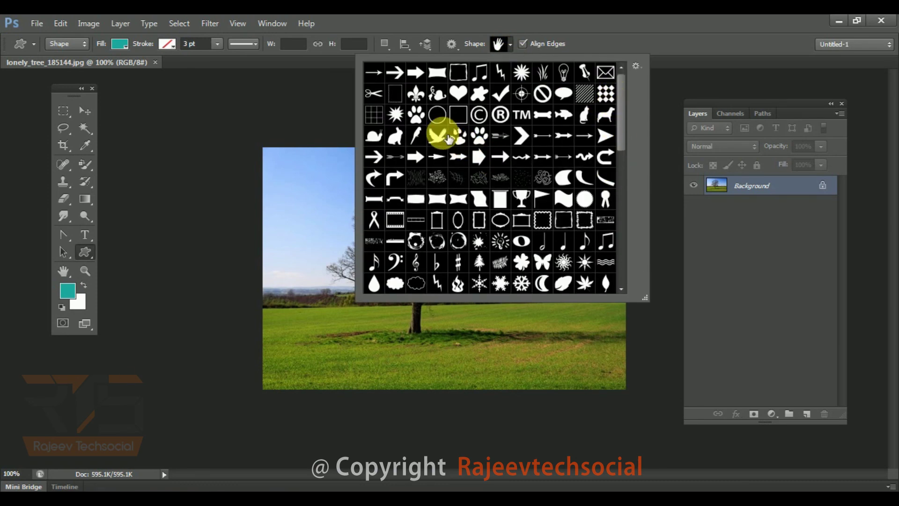
{"action": "left_click", "coordinate": [443, 35]}
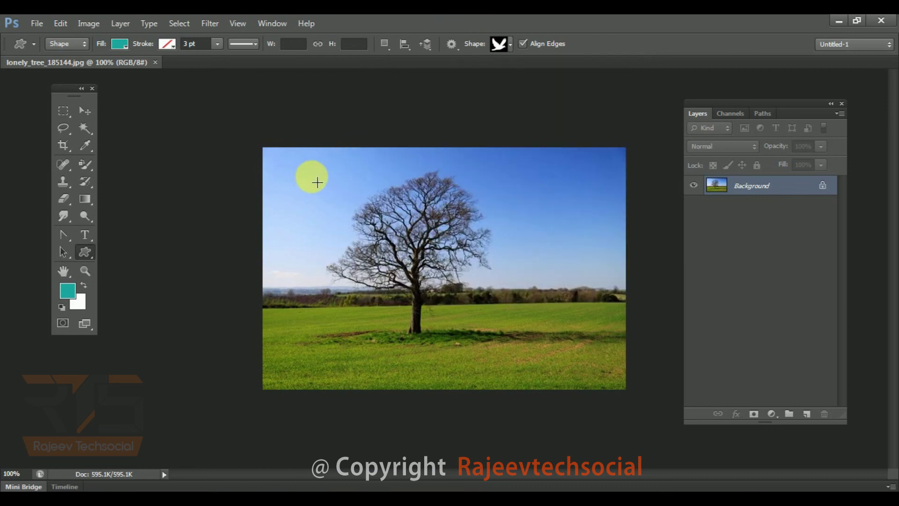
{"action": "left_click_drag", "start_coordinate": [293, 183], "coordinate": [315, 209]}
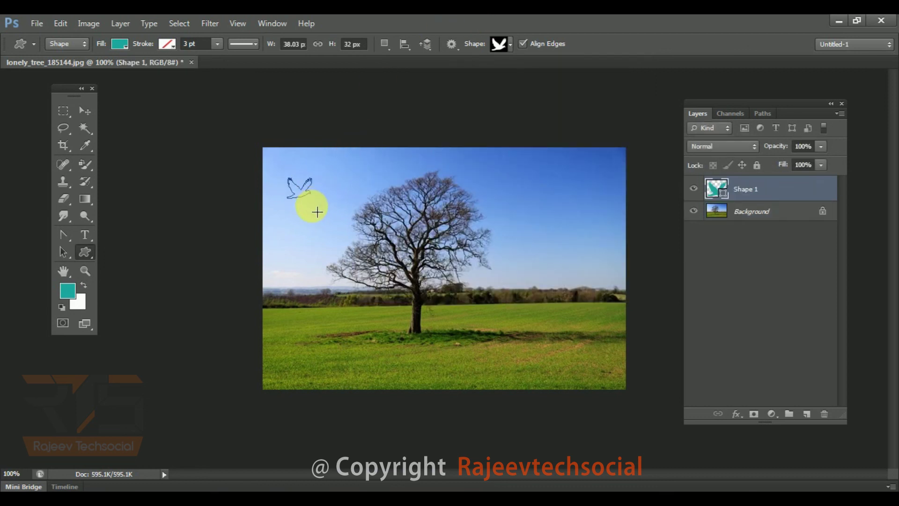
Set the bird's fill colour to dark teal 0e5551.
{"action": "double_click", "coordinate": [727, 196]}
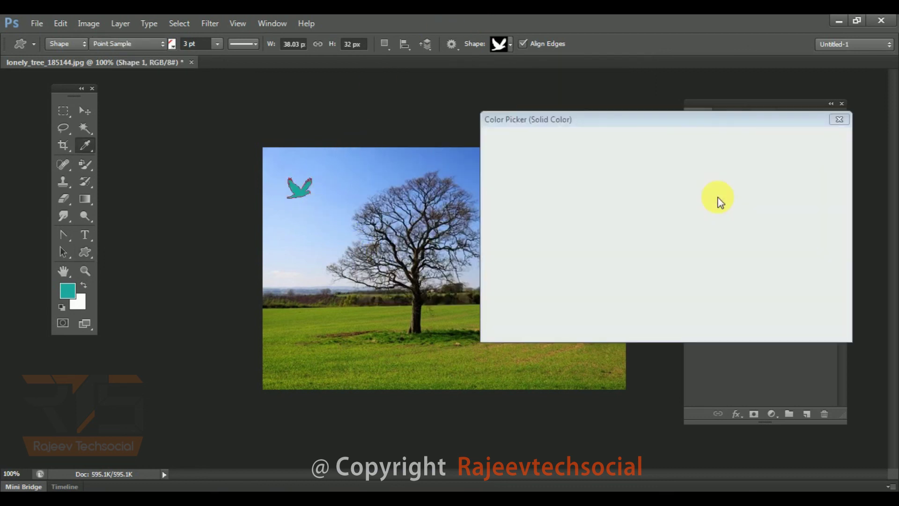
{"action": "left_click", "coordinate": [642, 247]}
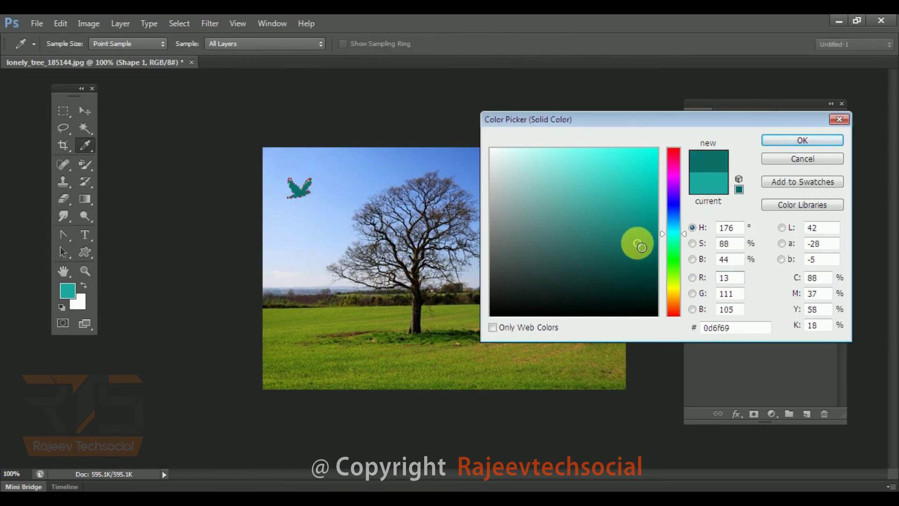
{"action": "left_click", "coordinate": [789, 141]}
{"action": "left_click_drag", "start_coordinate": [632, 257], "coordinate": [640, 272]}
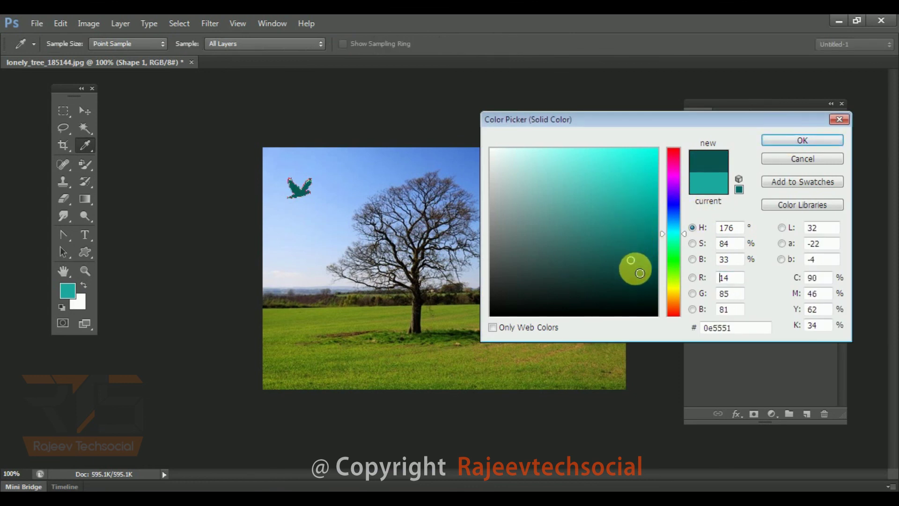
{"action": "left_click", "coordinate": [791, 149]}
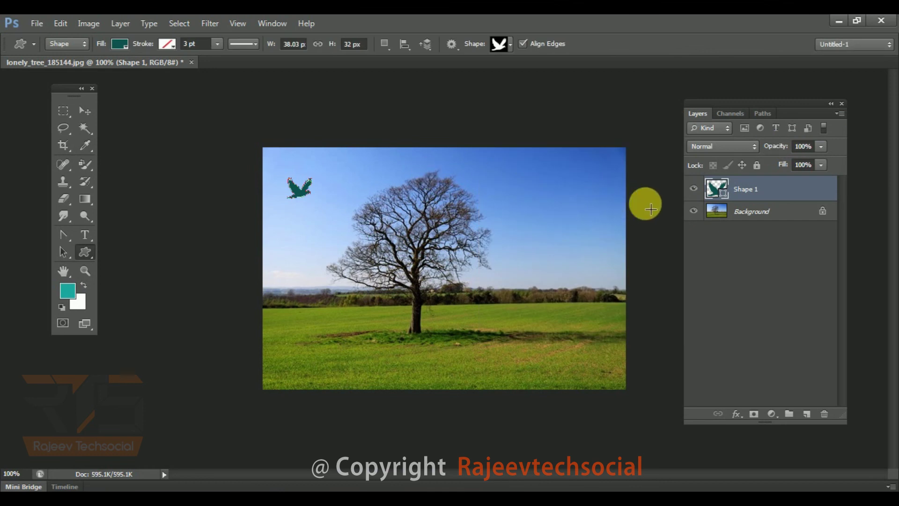
With the Move tool, Alt-drag bird copies across the sky on both sides of the tree.
{"action": "left_click", "coordinate": [85, 111]}
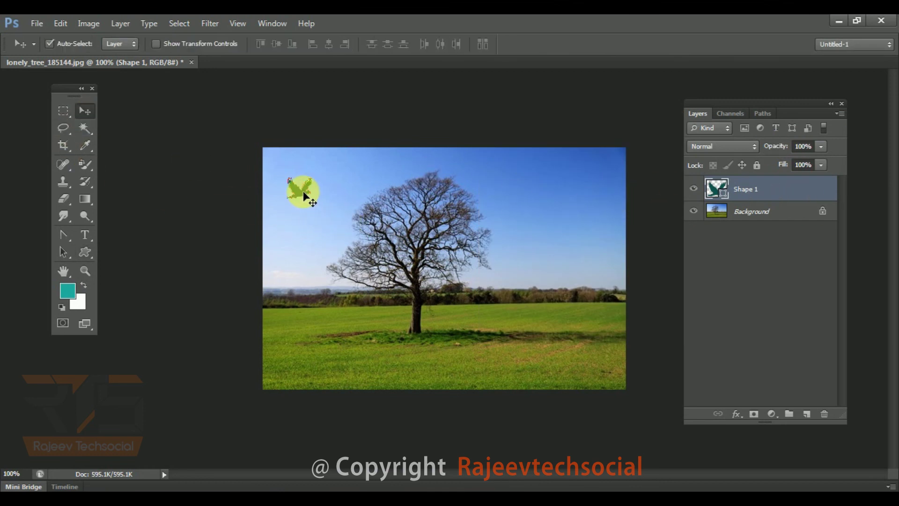
{"action": "left_click_drag", "start_coordinate": [296, 194], "coordinate": [356, 183]}
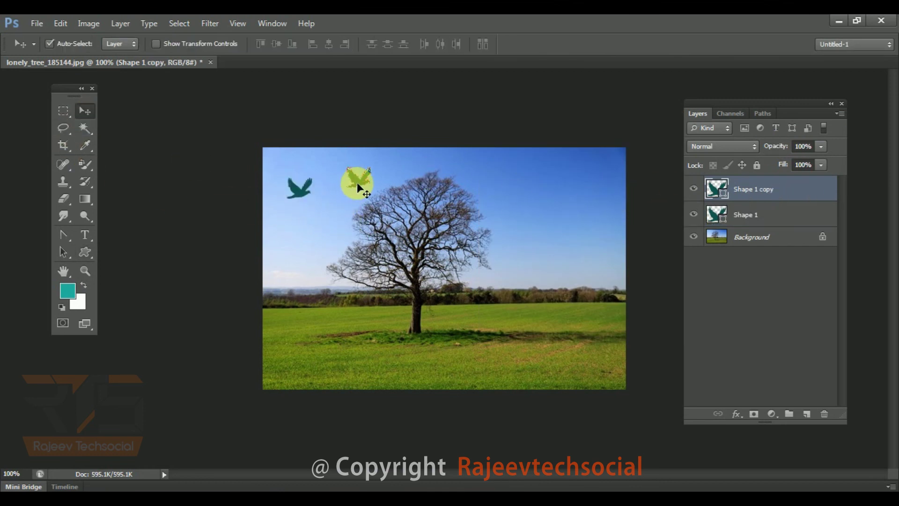
{"action": "left_click_drag", "start_coordinate": [313, 243], "coordinate": [316, 242]}
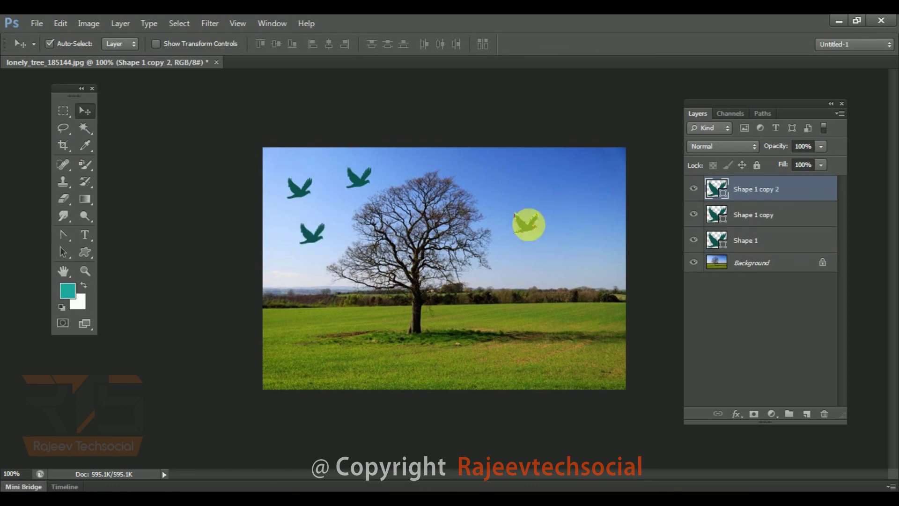
{"action": "left_click_drag", "start_coordinate": [528, 224], "coordinate": [530, 230]}
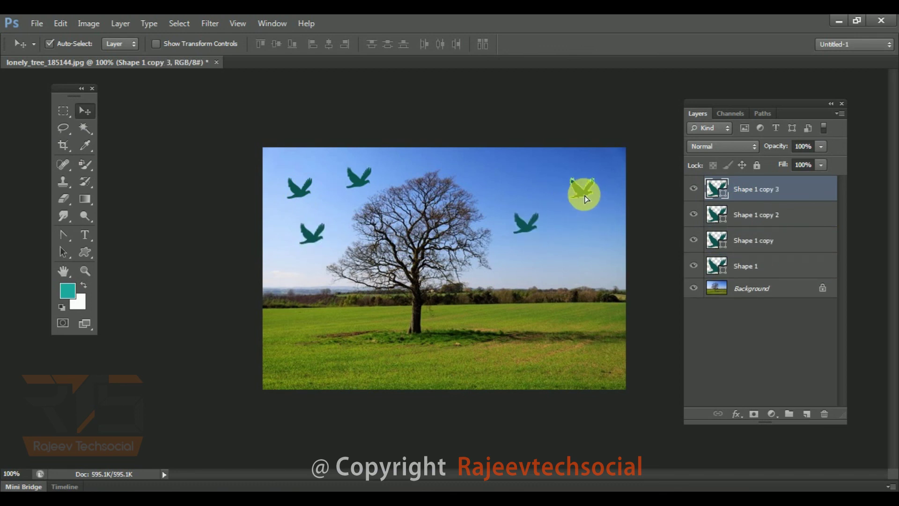
{"action": "left_click_drag", "start_coordinate": [588, 199], "coordinate": [585, 198]}
{"action": "mouse_move", "coordinate": [583, 257]}
{"action": "left_mouse_down"}
{"action": "mouse_move", "coordinate": [514, 190]}
{"action": "mouse_move", "coordinate": [582, 254]}
{"action": "left_mouse_up"}
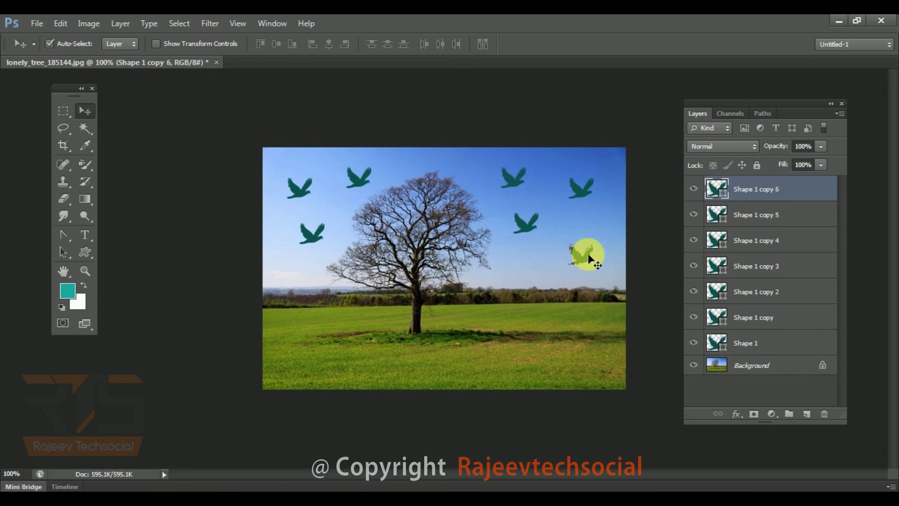
{"action": "left_click", "coordinate": [770, 275]}
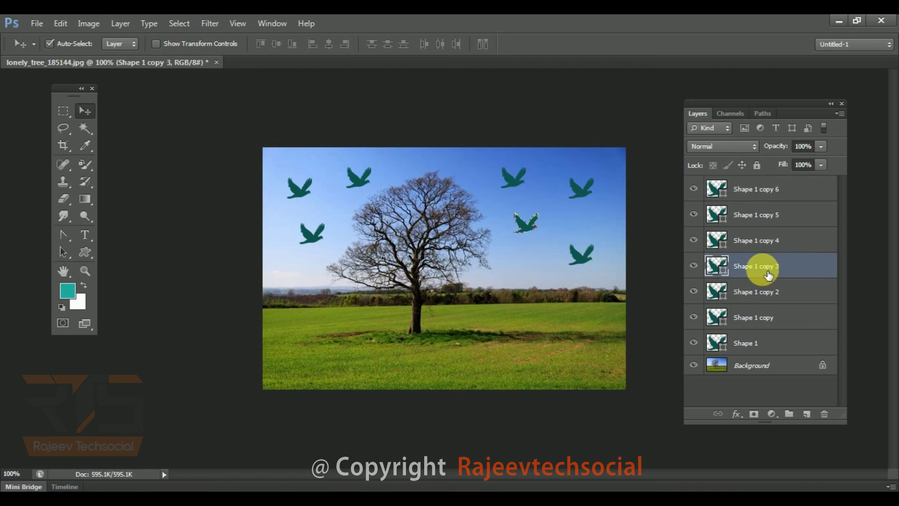
{"action": "left_click", "coordinate": [767, 366]}
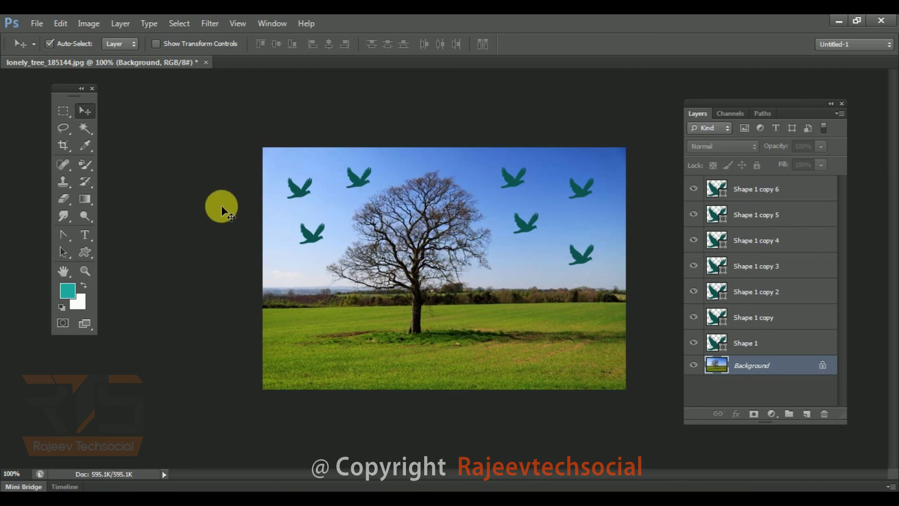
Reactivate the Custom Shape Tool from the toolbox shape-tool flyout.
{"action": "left_click", "coordinate": [85, 252]}
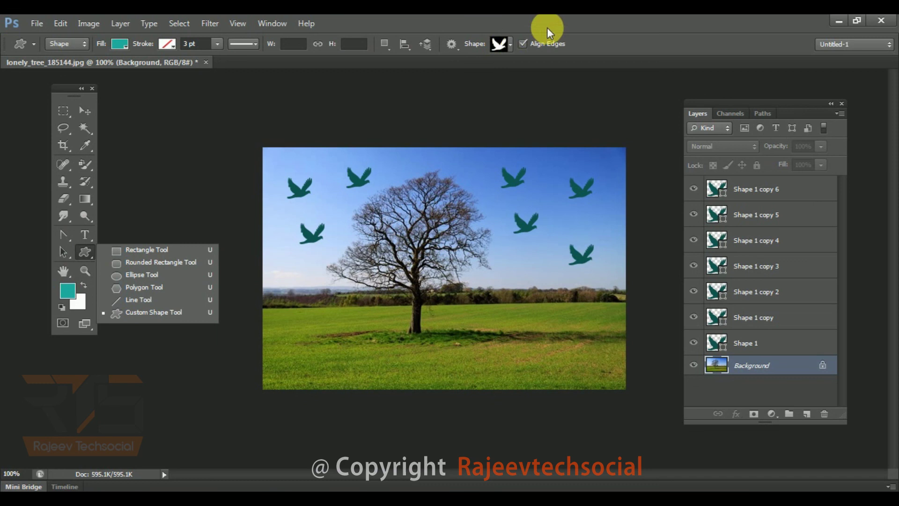
{"action": "left_click", "coordinate": [541, 15]}
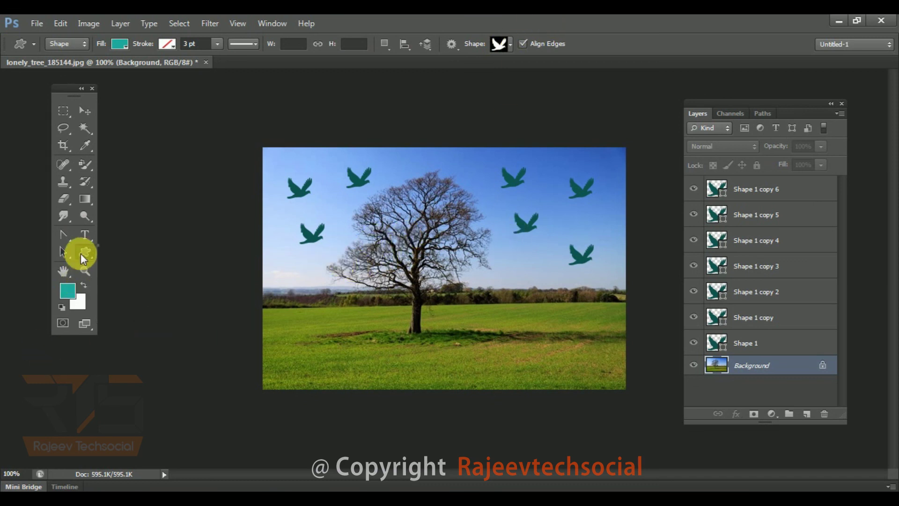
{"action": "left_click", "coordinate": [82, 253]}
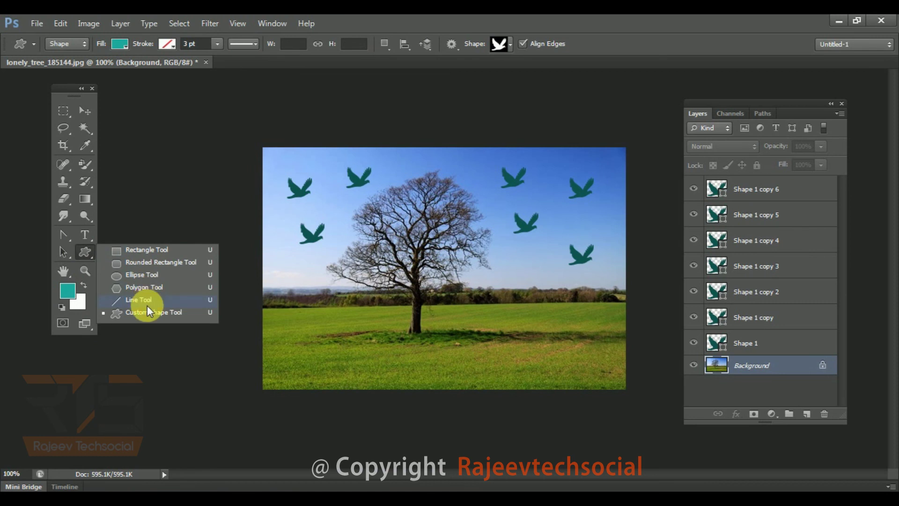